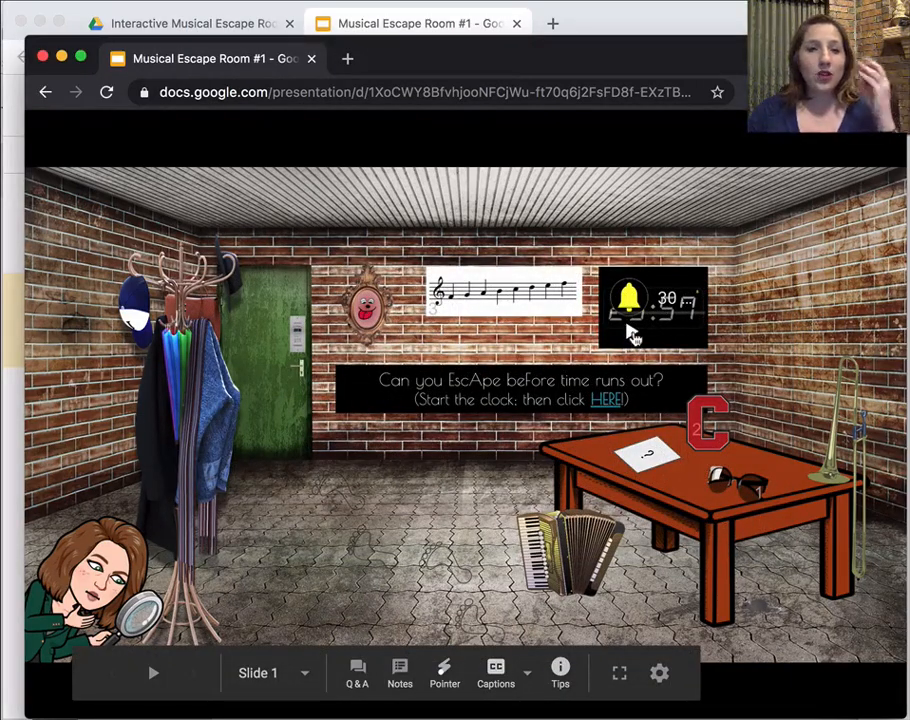
Start the countdown timer video and view the welcome instructions Doc linked from HERE
{"action": "left_click", "coordinate": [632, 333]}
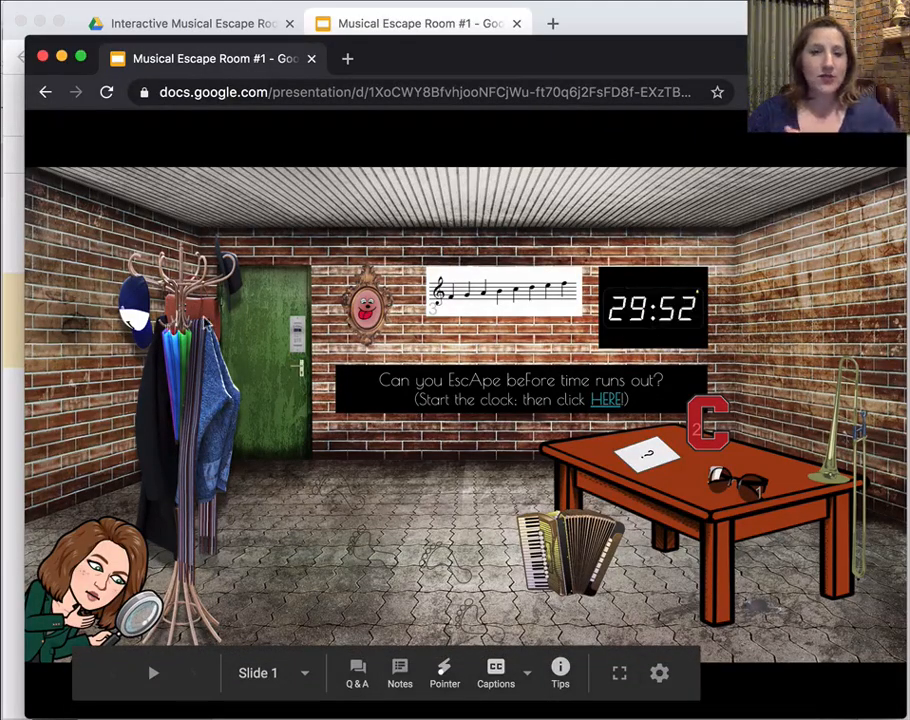
{"action": "left_click", "coordinate": [606, 402]}
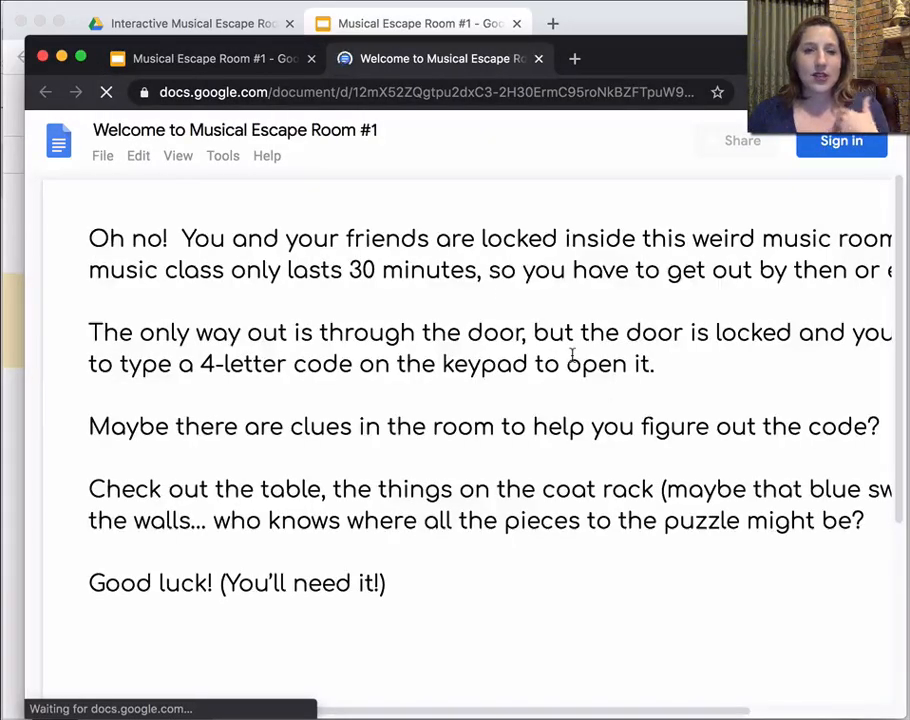
{"action": "left_click", "coordinate": [210, 58]}
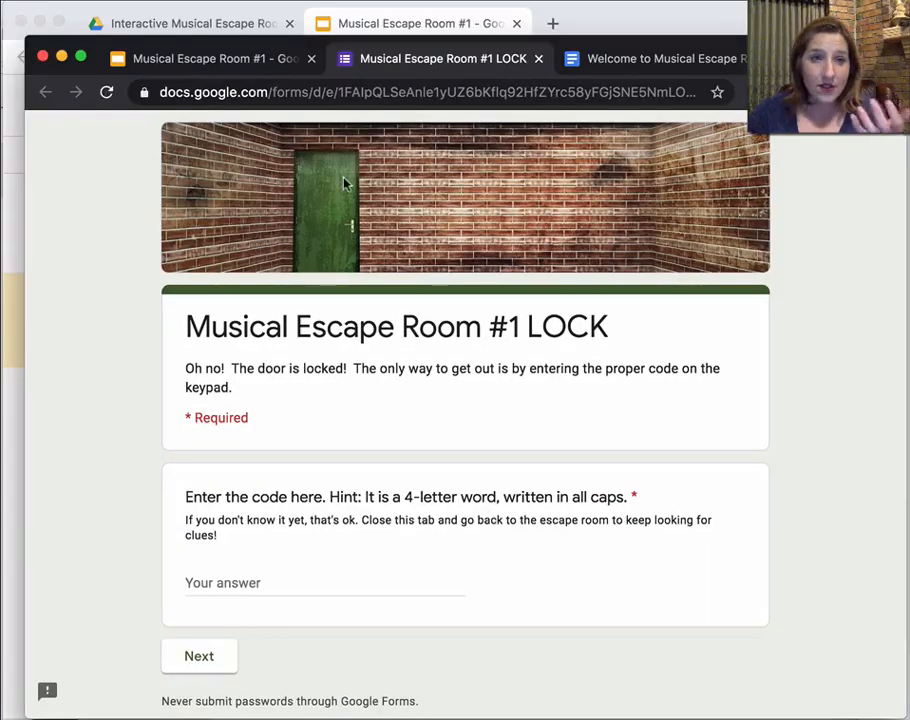
Play and pause the sad trombone YouTube clip linked to the trombone, returning to the slide
{"action": "left_click", "coordinate": [215, 58]}
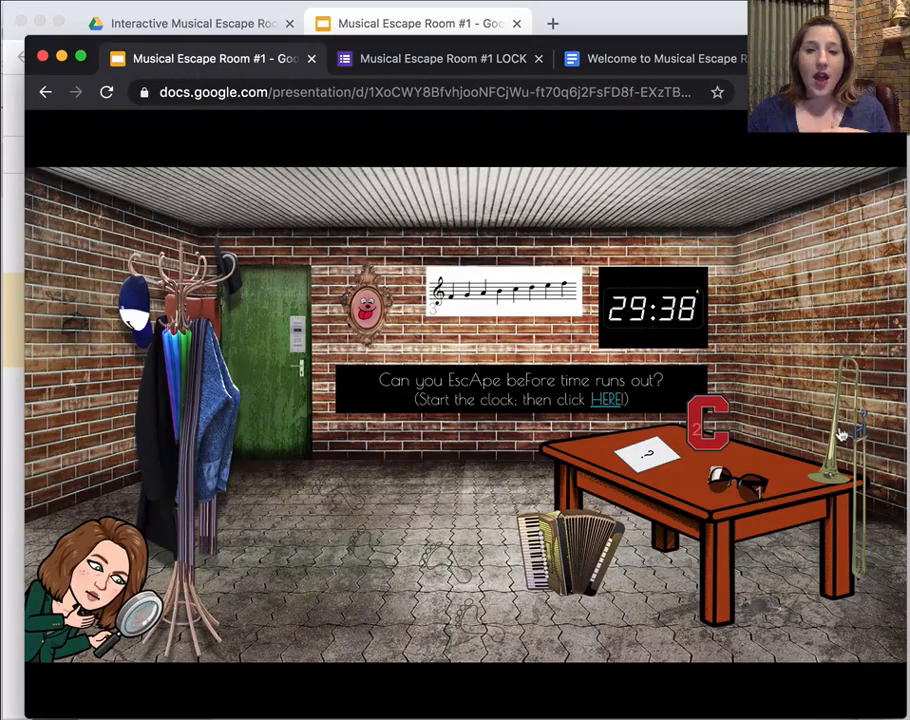
{"action": "left_click", "coordinate": [596, 312]}
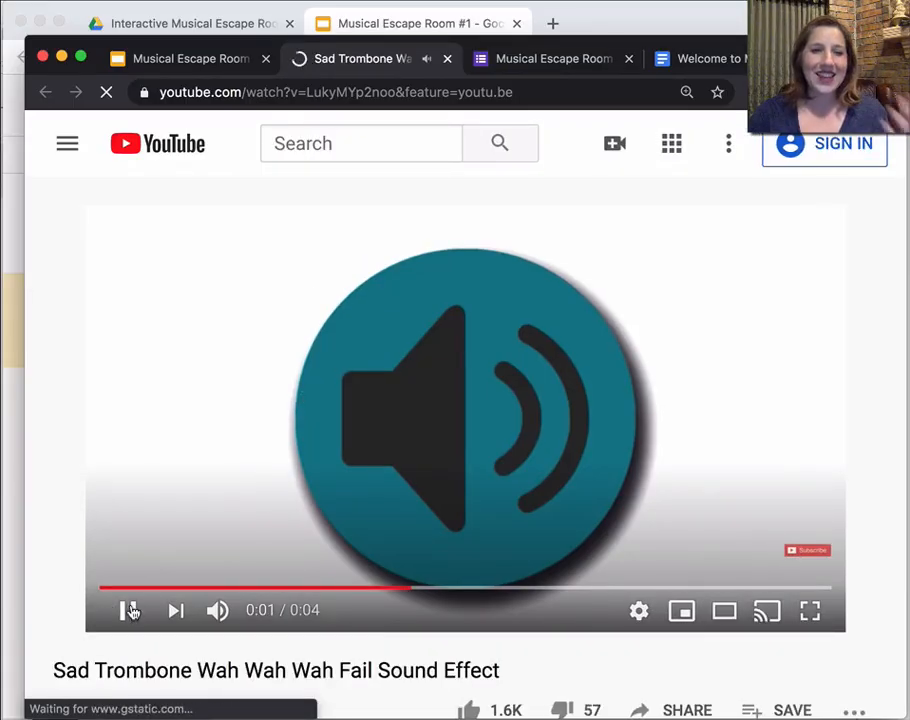
{"action": "left_click", "coordinate": [145, 540]}
{"action": "left_click", "coordinate": [190, 58]}
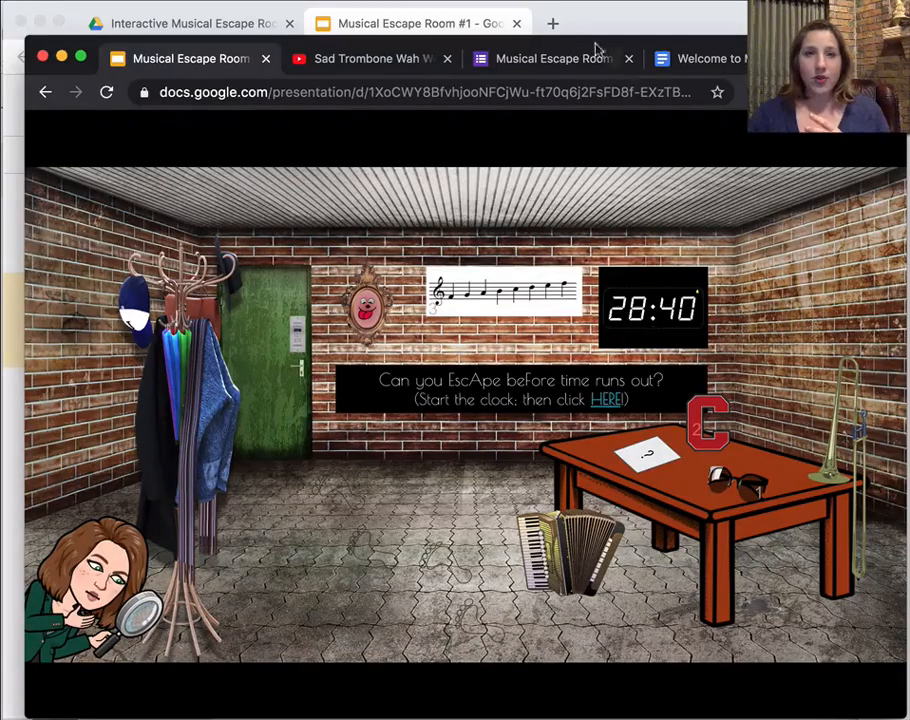
Visit the lock form tab and return to the escape room slide
{"action": "left_click", "coordinate": [555, 58]}
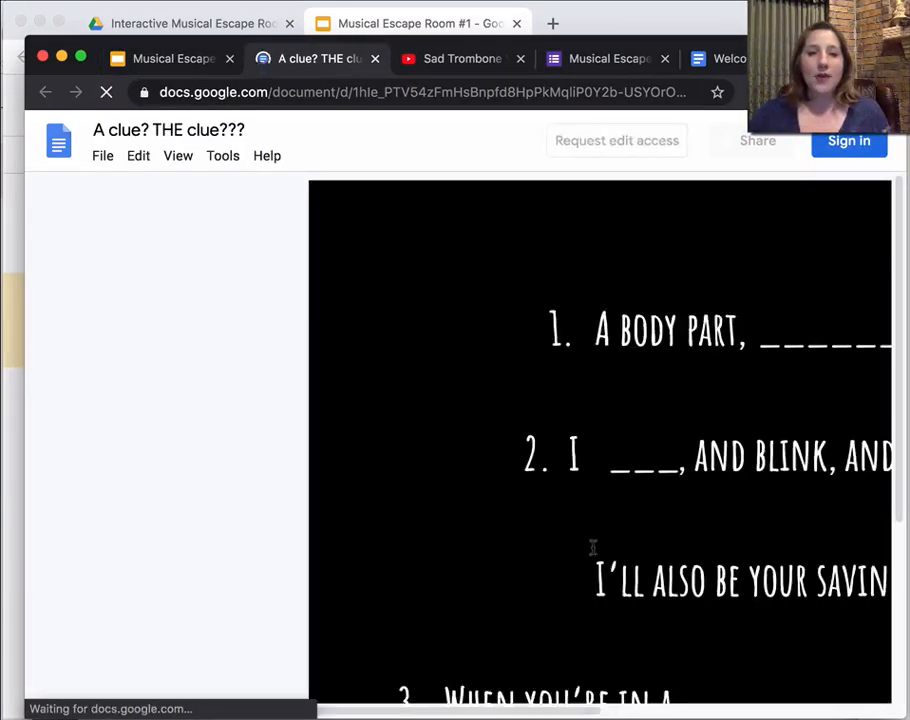
{"action": "scroll", "coordinate": [592, 540], "scroll_direction": "down", "scroll_amount": 3}
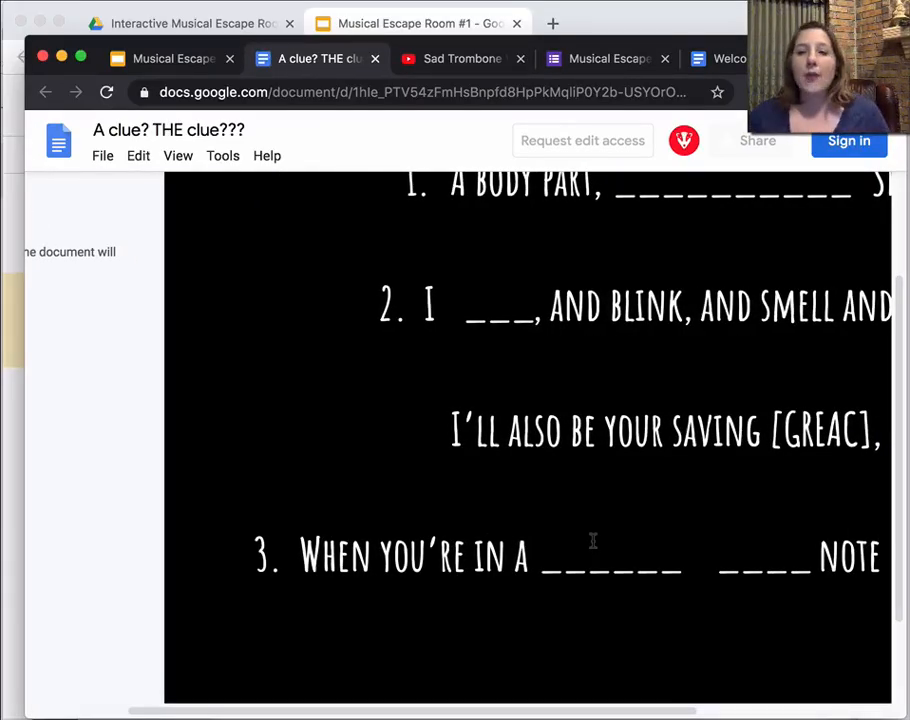
{"action": "left_click", "coordinate": [160, 58]}
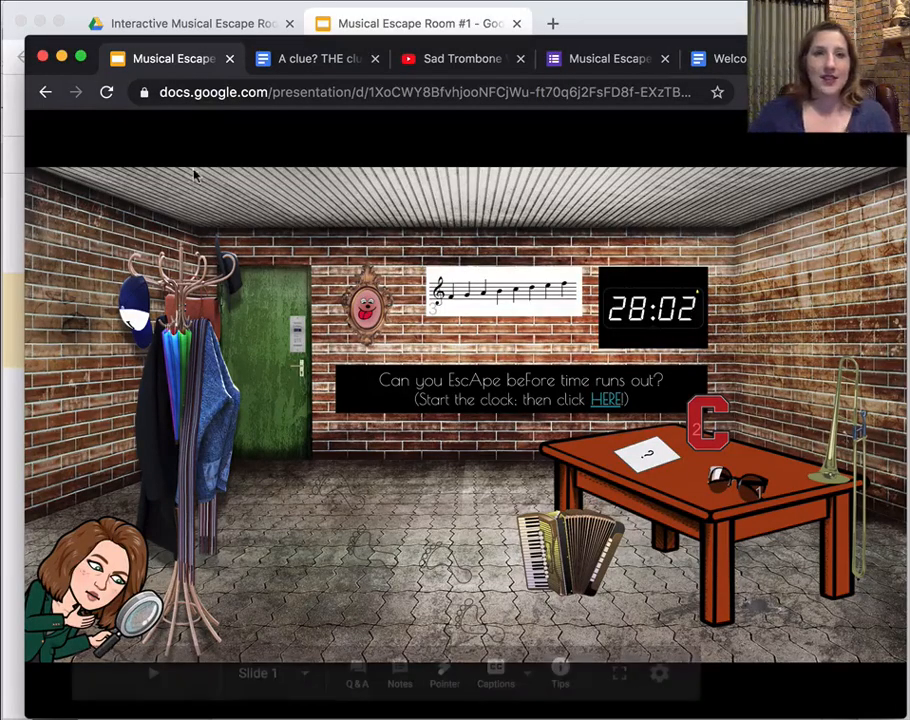
View the Interactive Musical Escape Room #1 Drive folder, then return to the Slides editor
{"action": "left_click", "coordinate": [207, 23]}
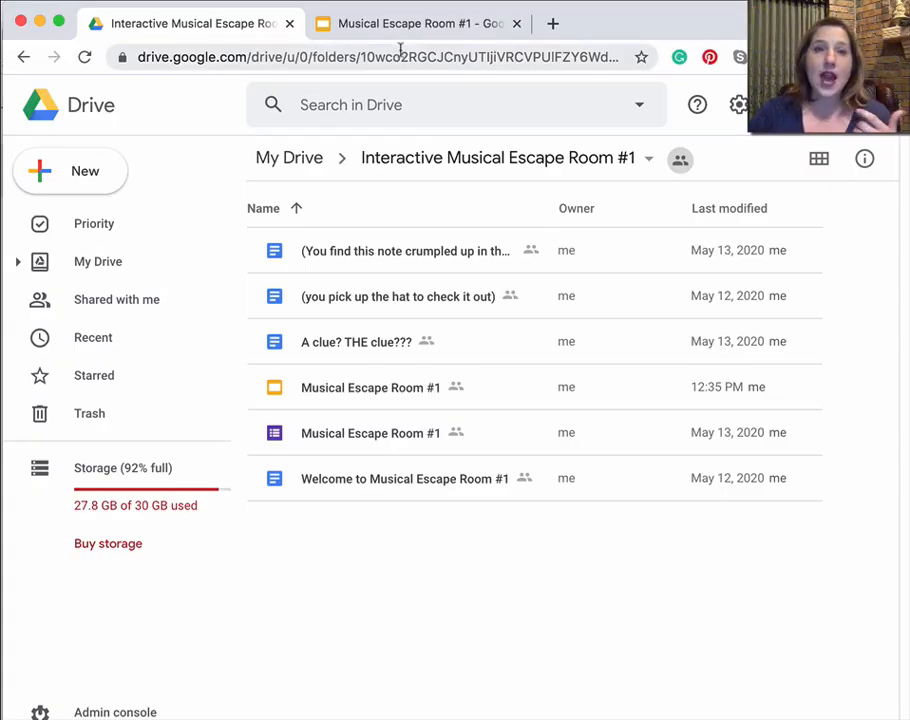
{"action": "left_click", "coordinate": [431, 30]}
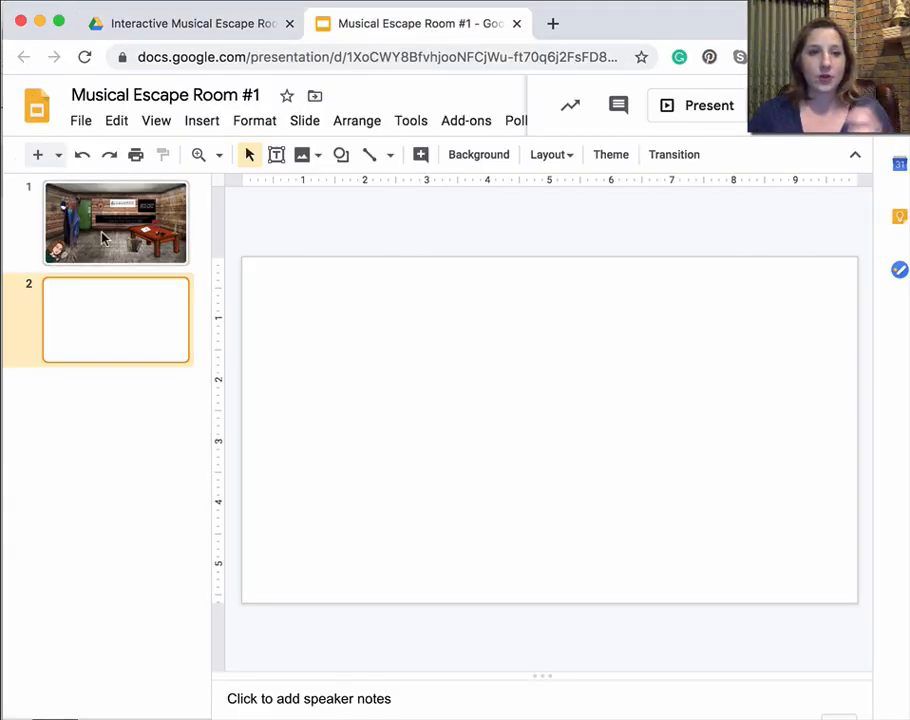
{"action": "left_click", "coordinate": [100, 230]}
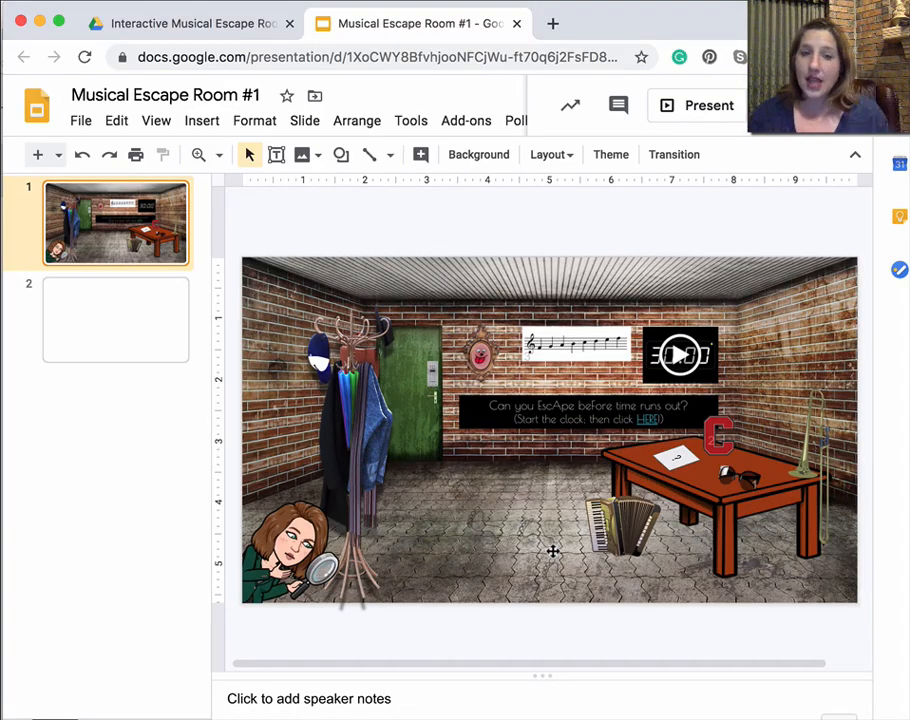
{"action": "left_click", "coordinate": [120, 315]}
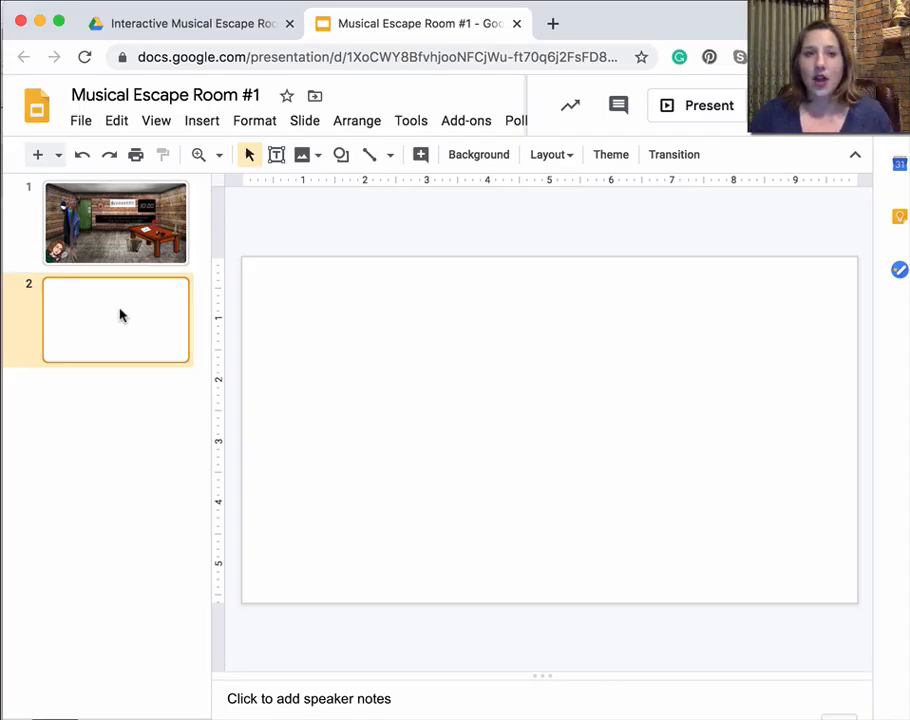
{"action": "left_click", "coordinate": [130, 250]}
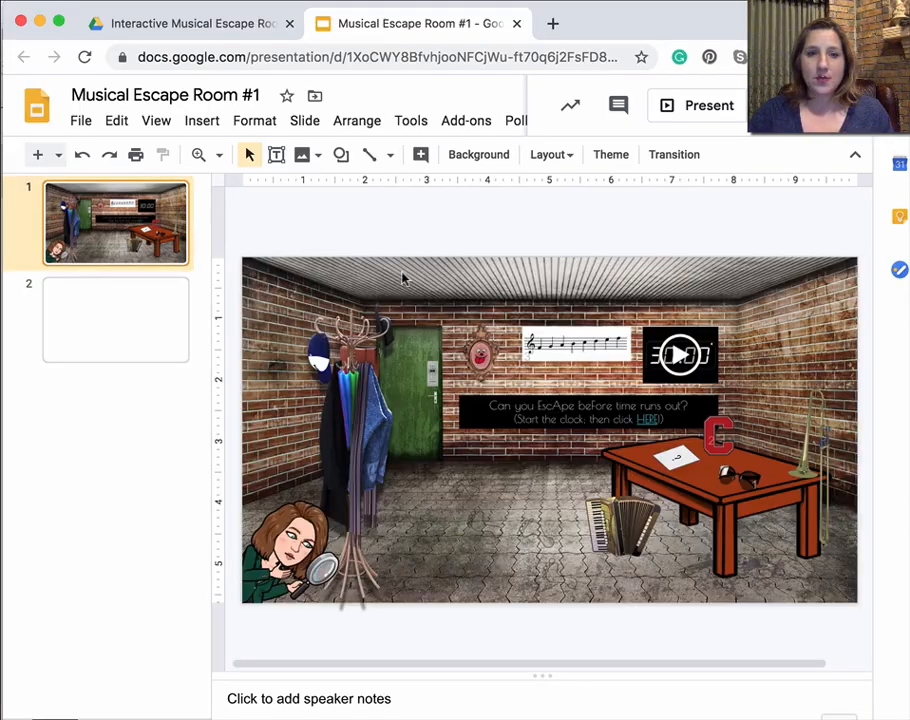
{"action": "left_click", "coordinate": [142, 318]}
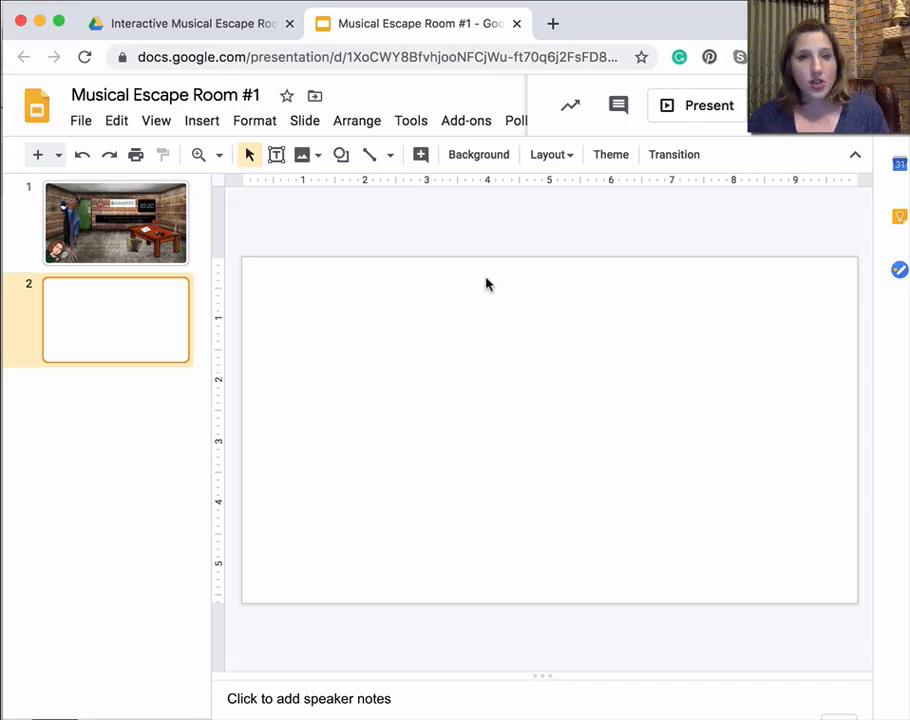
Upload the empty brick room image from Finder as slide 2's background
{"action": "left_click", "coordinate": [472, 154]}
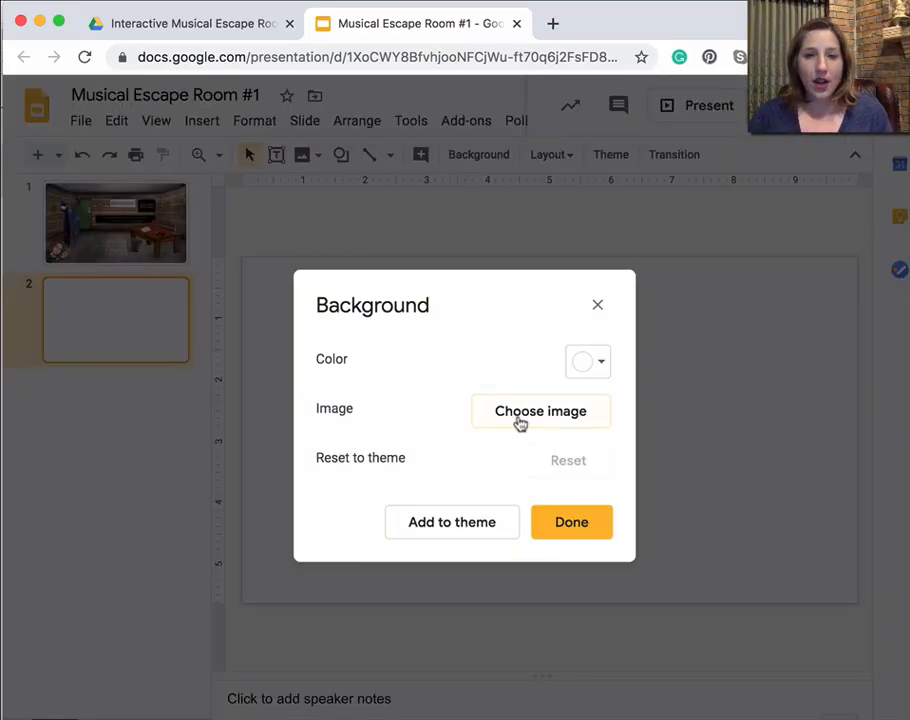
{"action": "left_click", "coordinate": [540, 411]}
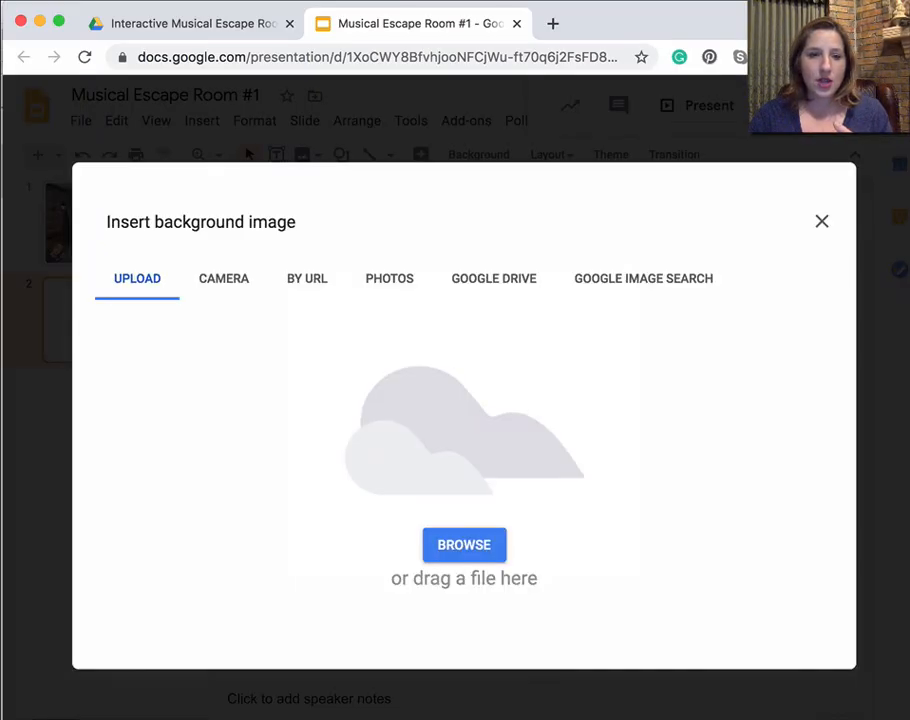
{"action": "left_click", "coordinate": [463, 544]}
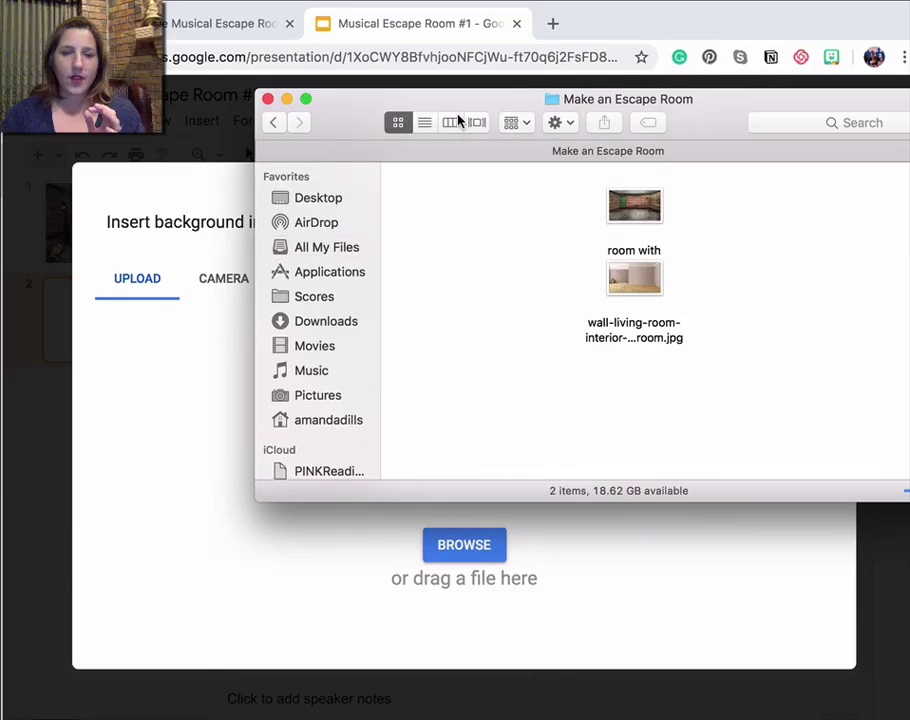
{"action": "mouse_move", "coordinate": [457, 122]}
{"action": "left_mouse_down"}
{"action": "mouse_move", "coordinate": [540, 350]}
{"action": "mouse_move", "coordinate": [590, 368]}
{"action": "left_mouse_up"}
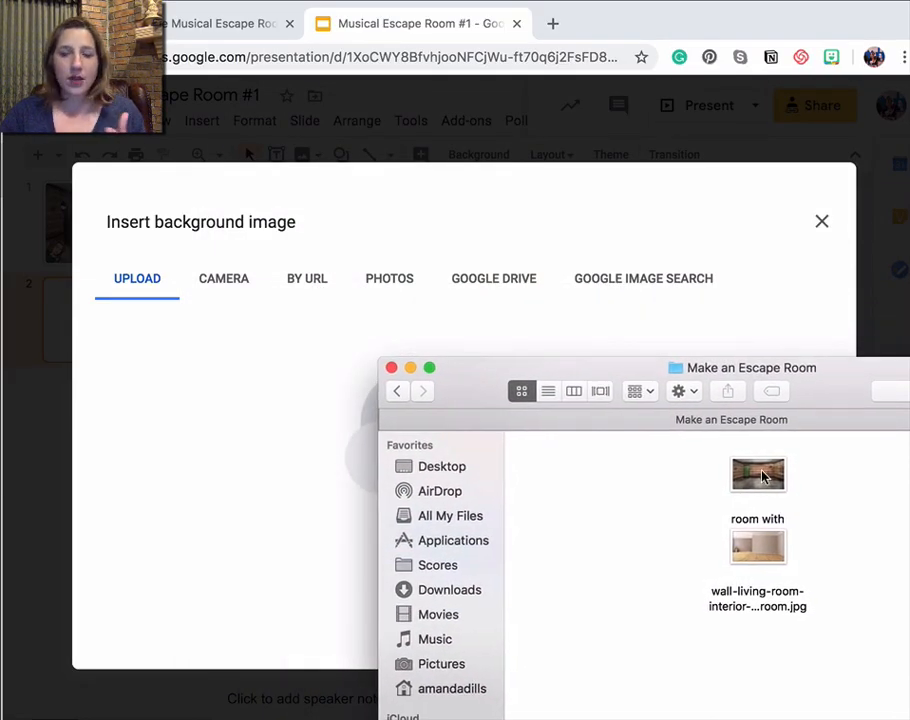
{"action": "left_click_drag", "start_coordinate": [762, 477], "coordinate": [290, 350]}
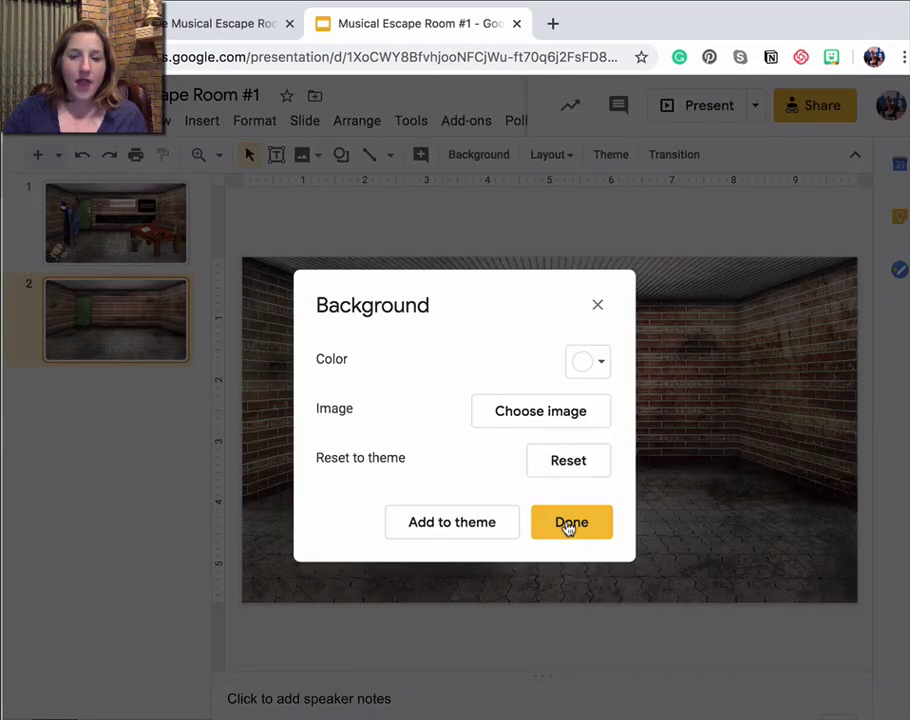
{"action": "left_click", "coordinate": [571, 522]}
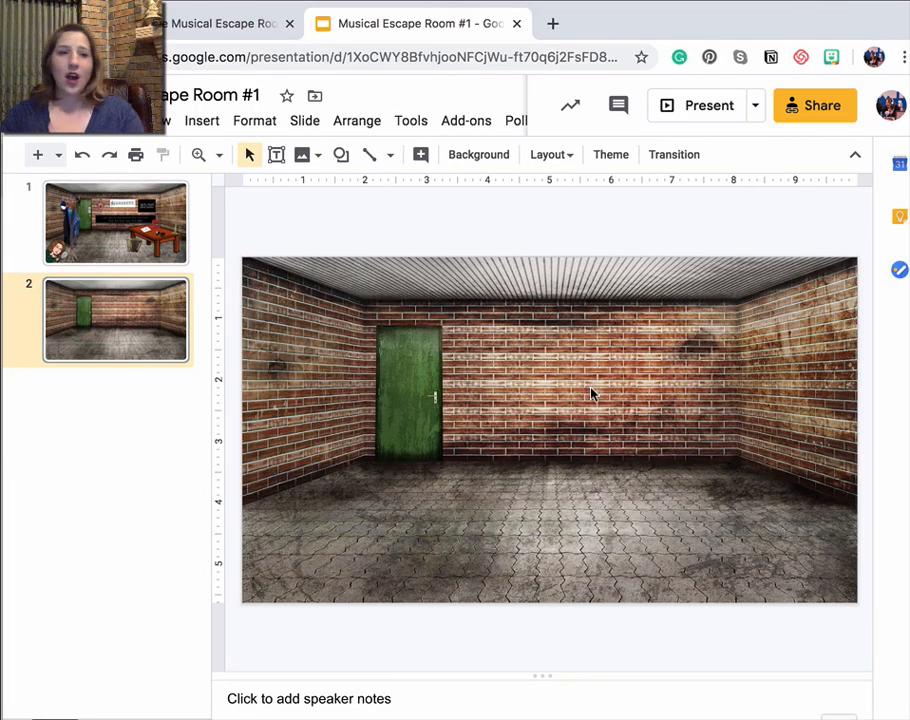
Compare with the furnished room on slide 1, then prepare to add an image to slide 2
{"action": "left_click", "coordinate": [103, 240]}
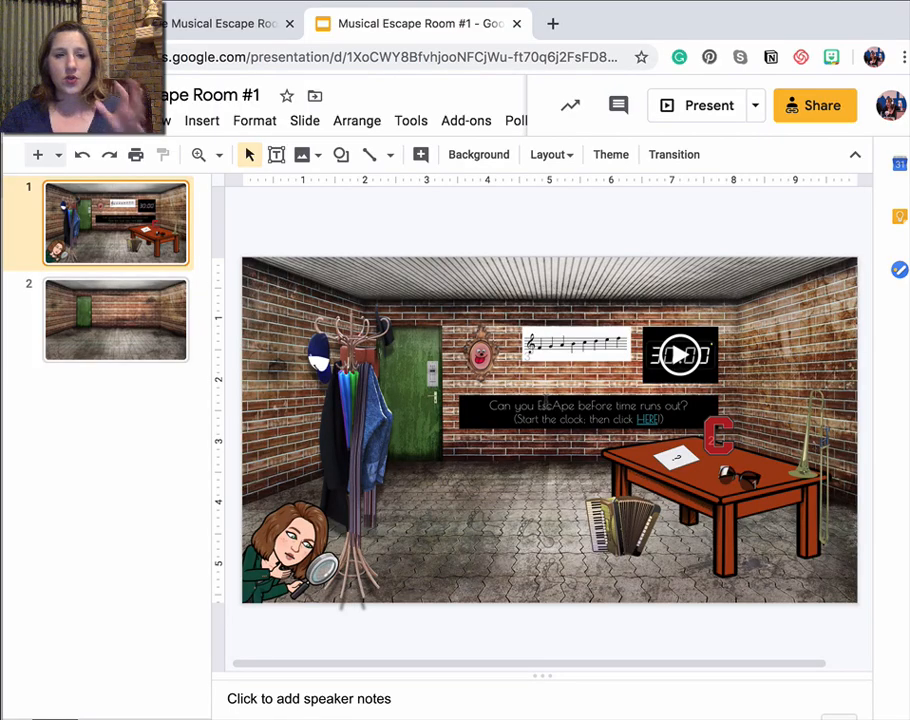
{"action": "left_click", "coordinate": [115, 322]}
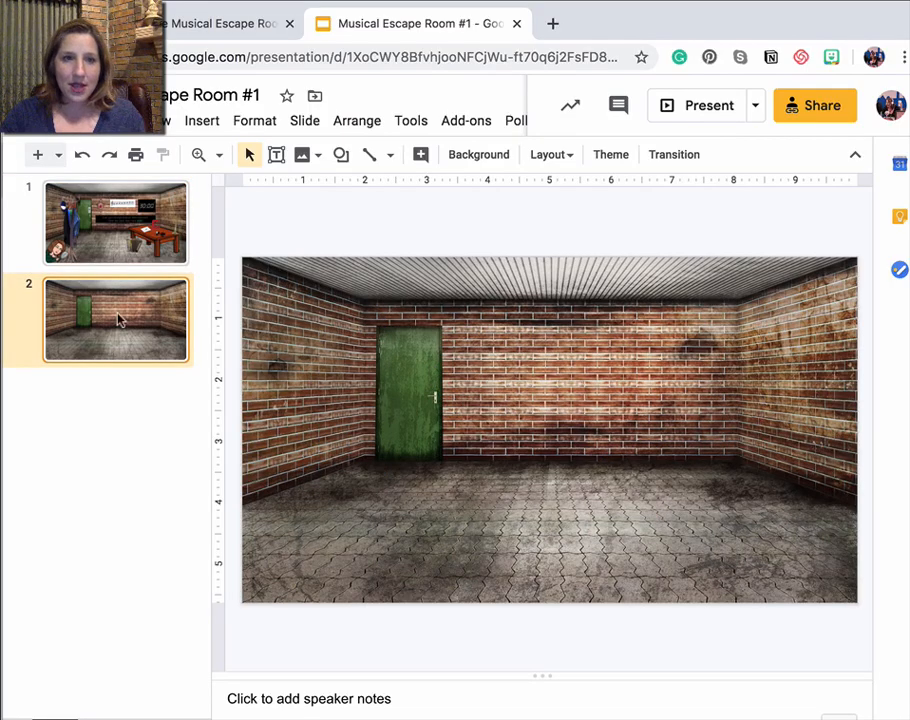
{"action": "left_click", "coordinate": [202, 120]}
{"action": "mouse_move", "coordinate": [234, 155]}
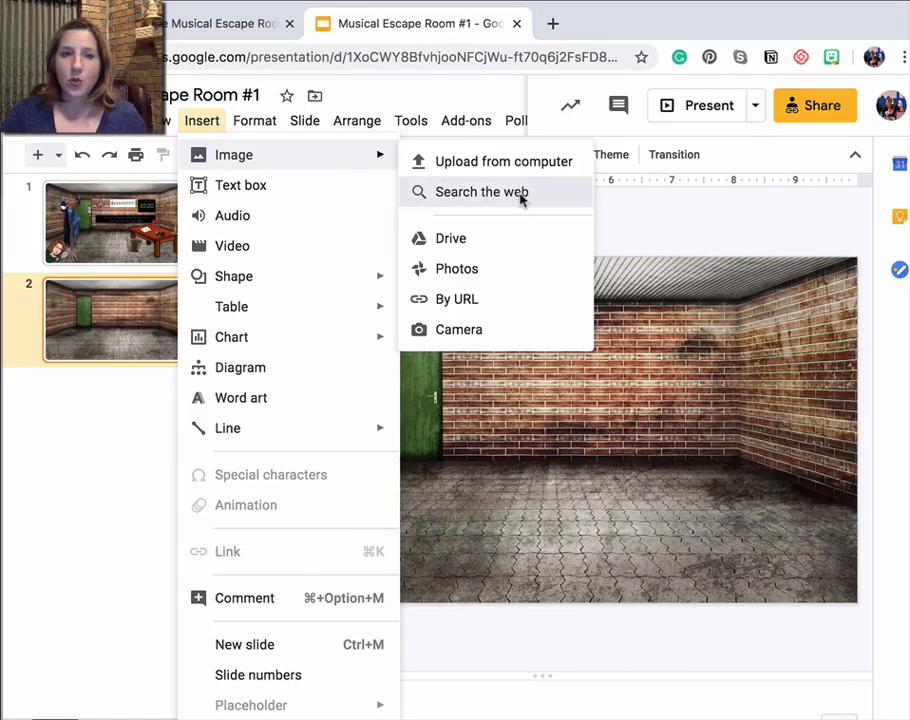
Insert a wooden chair from a web image search for a transparent png chair
{"action": "left_click", "coordinate": [521, 196]}
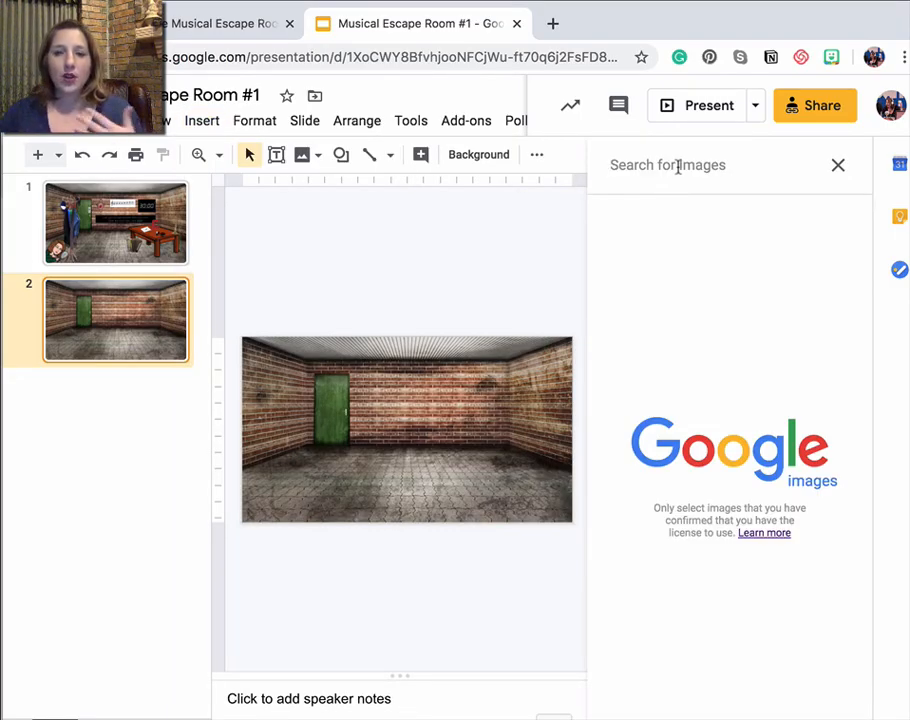
{"action": "type", "text": "trans"}
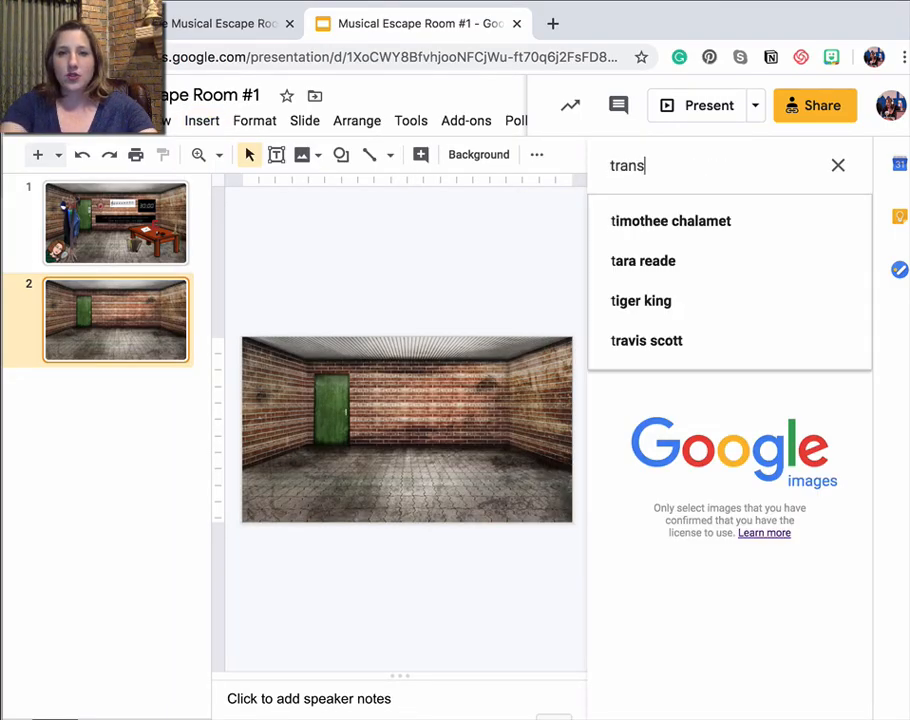
{"action": "type", "text": "parent pn"}
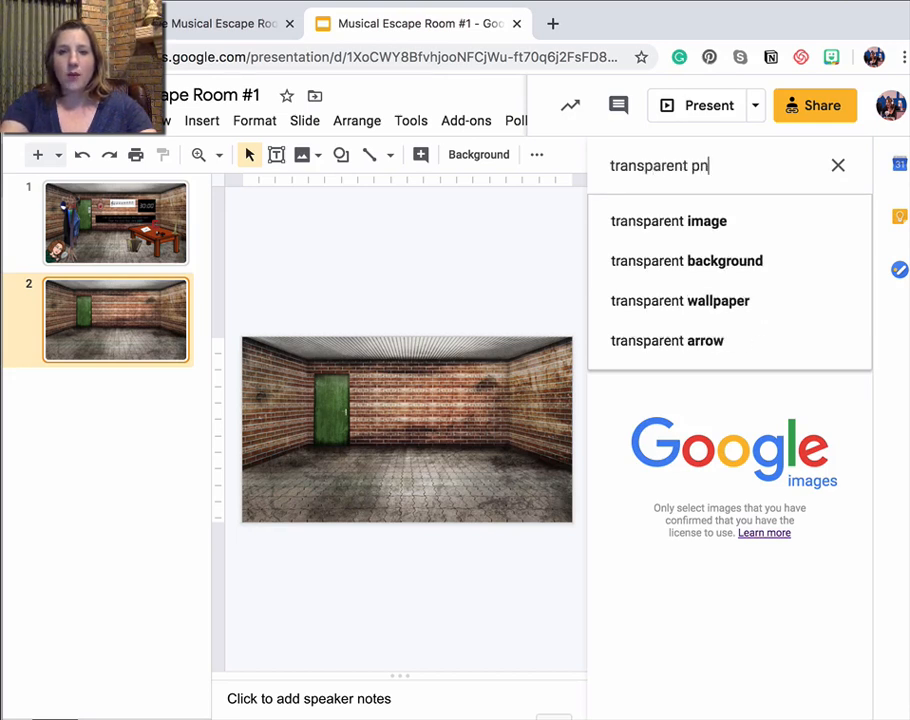
{"action": "type", "text": "g "}
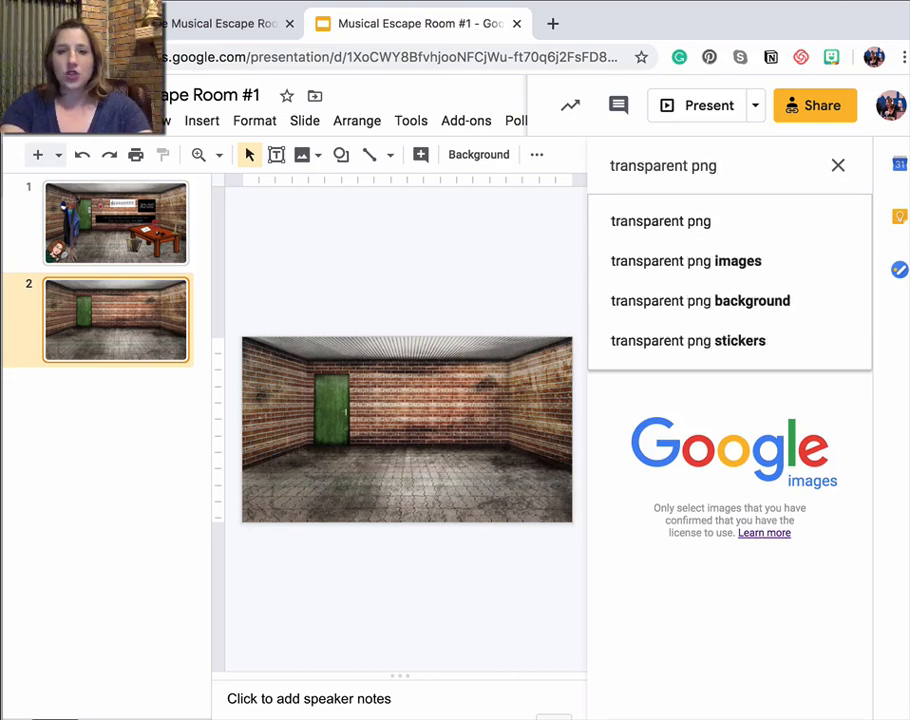
{"action": "type", "text": "chair"}
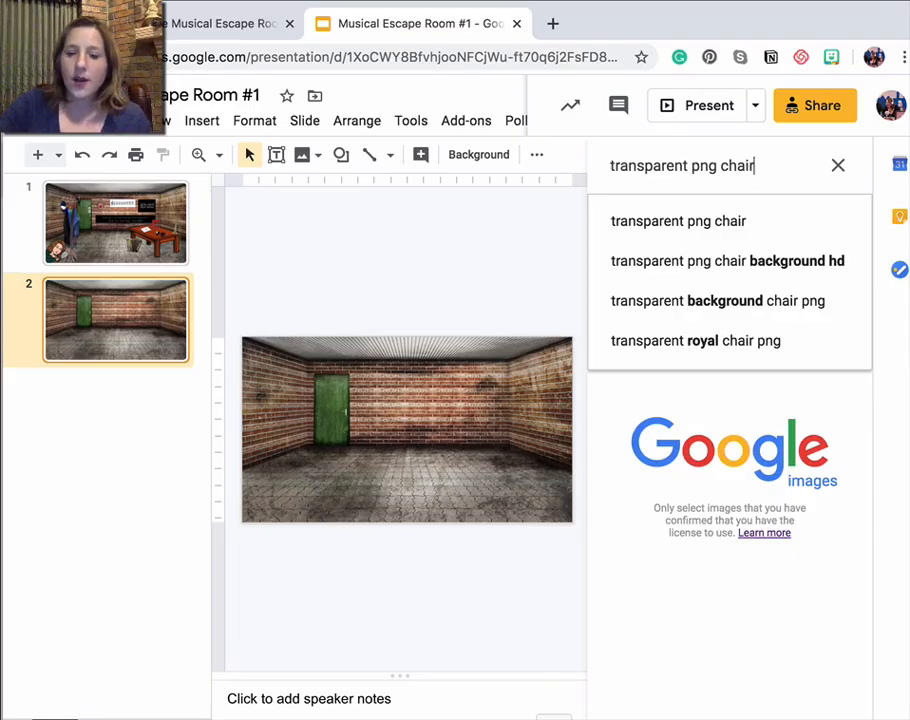
{"action": "key", "text": "Return"}
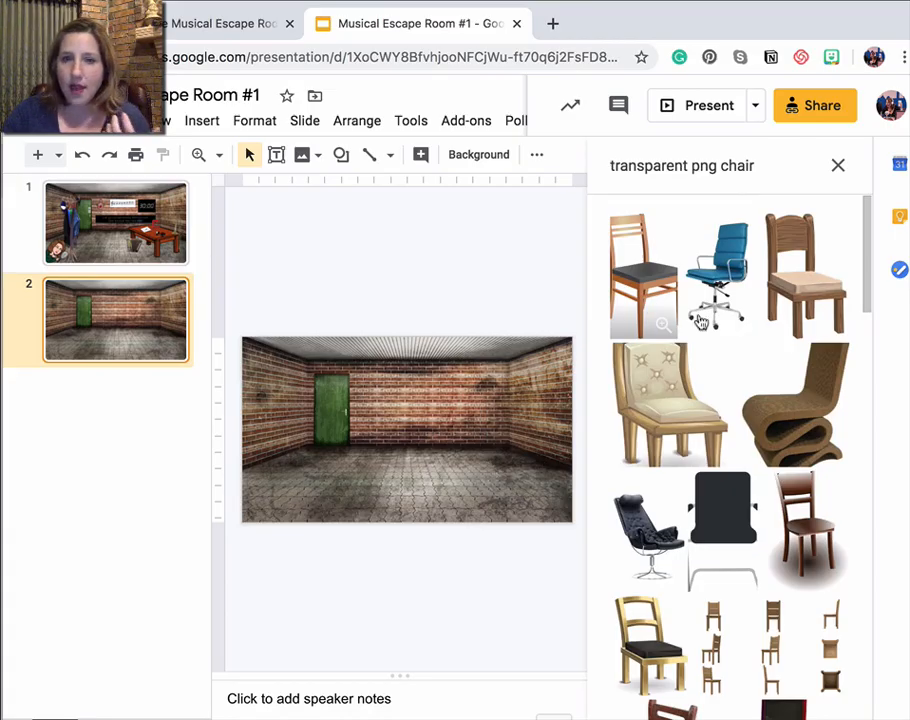
{"action": "left_click", "coordinate": [806, 293]}
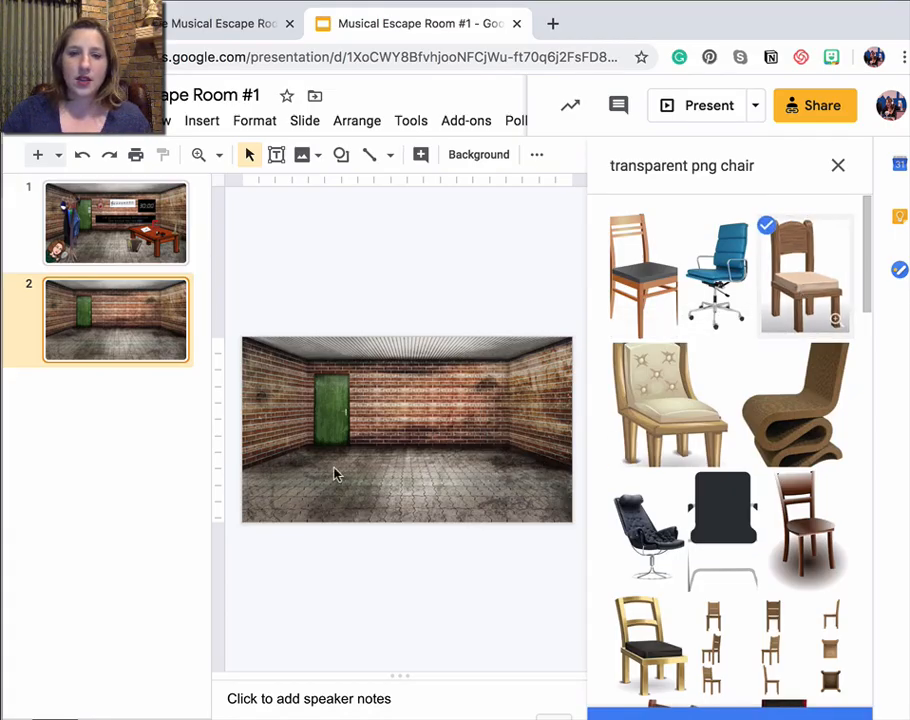
{"action": "left_click", "coordinate": [730, 712]}
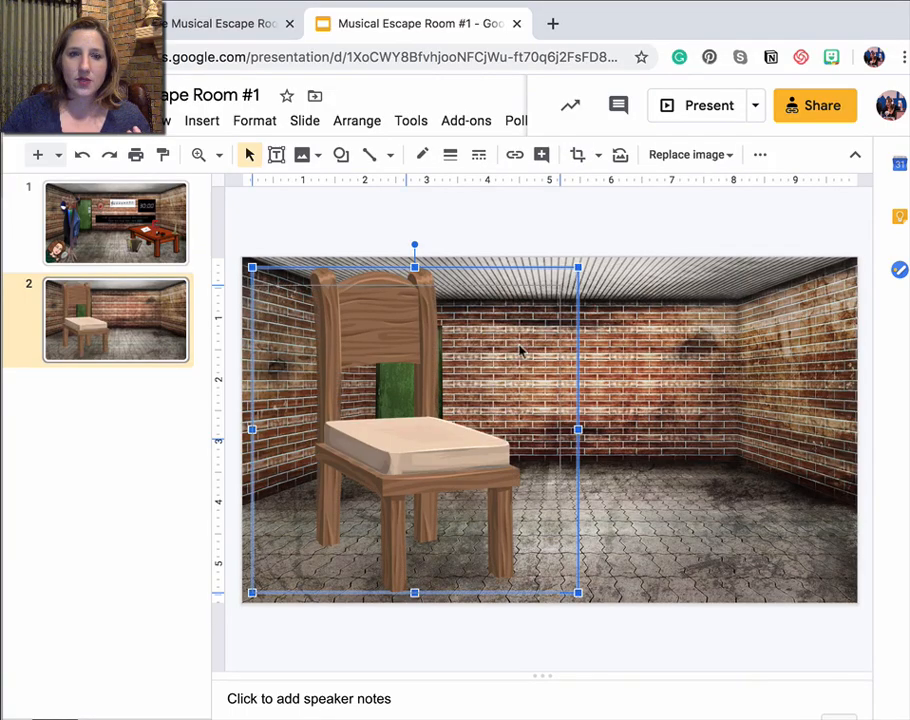
Shrink the chair and set it on the floor near the door, then view slide 1
{"action": "left_click_drag", "start_coordinate": [578, 270], "coordinate": [378, 468]}
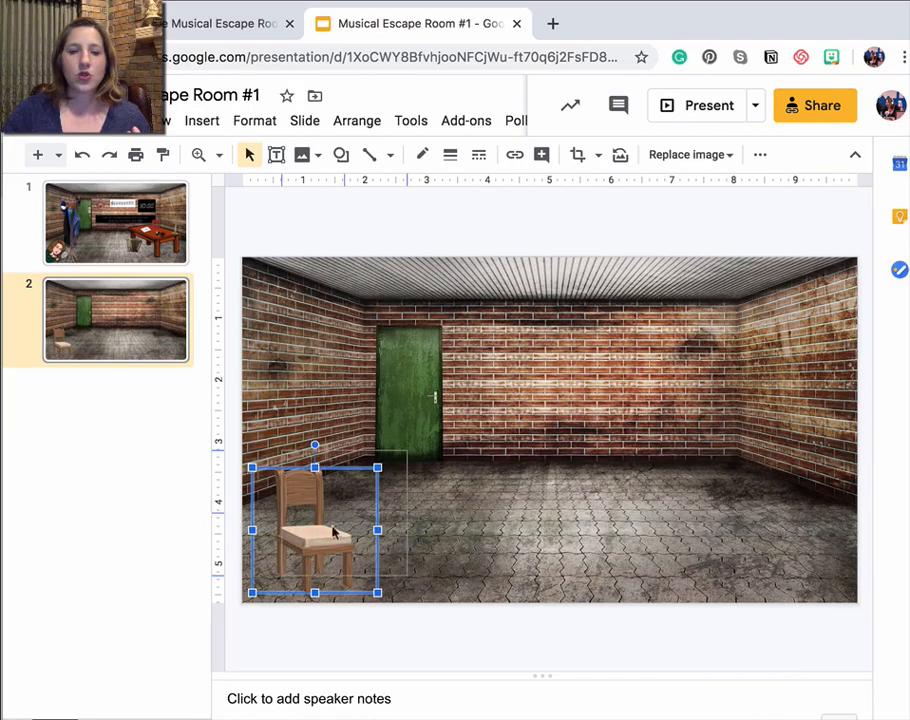
{"action": "left_click_drag", "start_coordinate": [297, 554], "coordinate": [343, 525]}
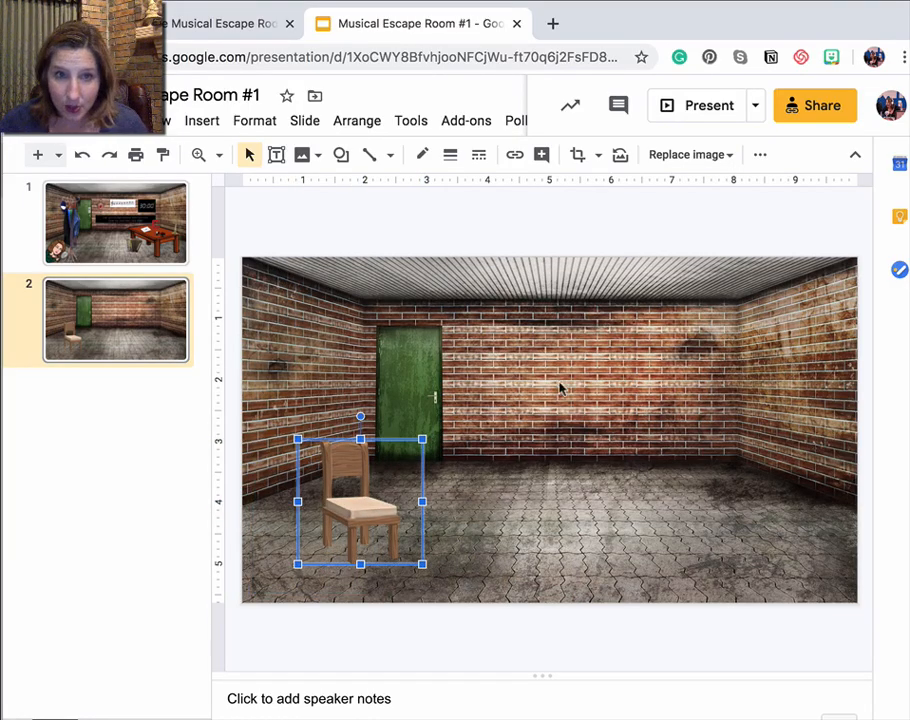
{"action": "left_click", "coordinate": [577, 427]}
{"action": "left_click", "coordinate": [61, 240]}
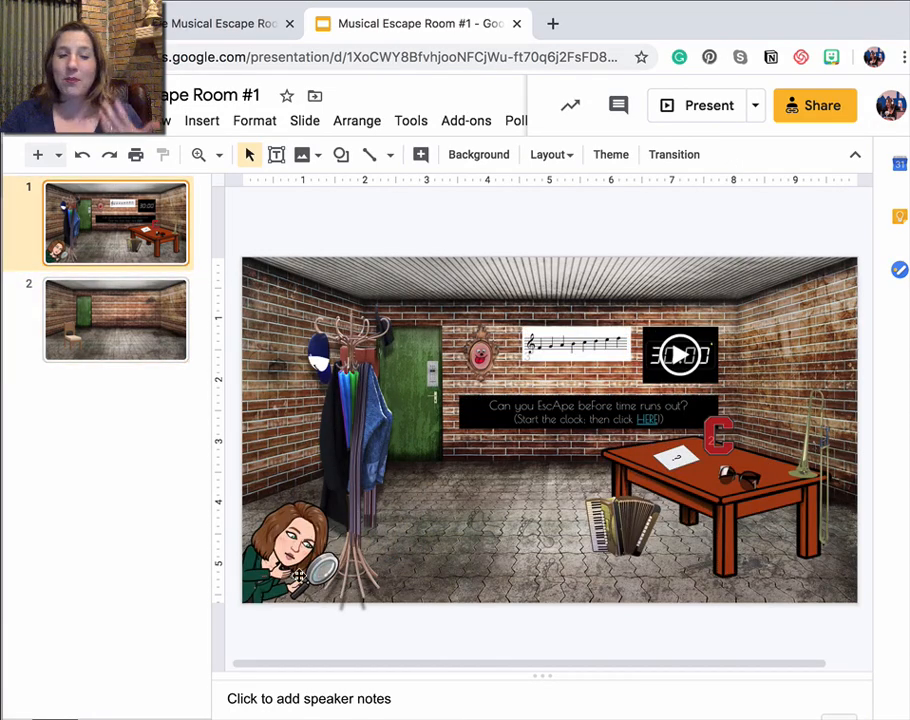
Copy the saxophone Bitmoji from the sticker library and paste it onto slide 2
{"action": "left_click", "coordinate": [124, 320]}
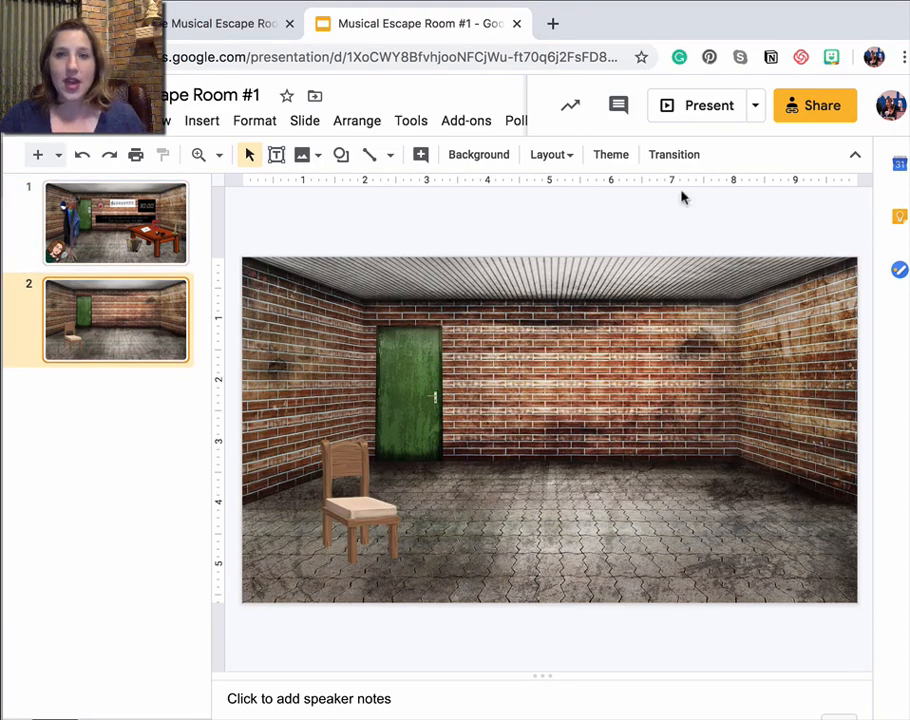
{"action": "left_click", "coordinate": [833, 58]}
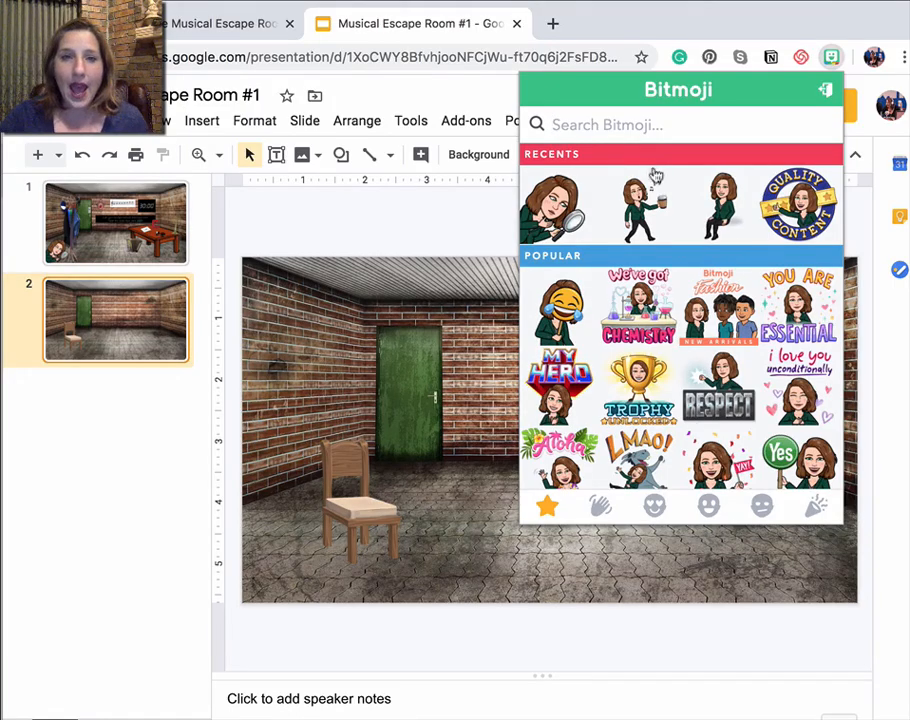
{"action": "type", "text": "music"}
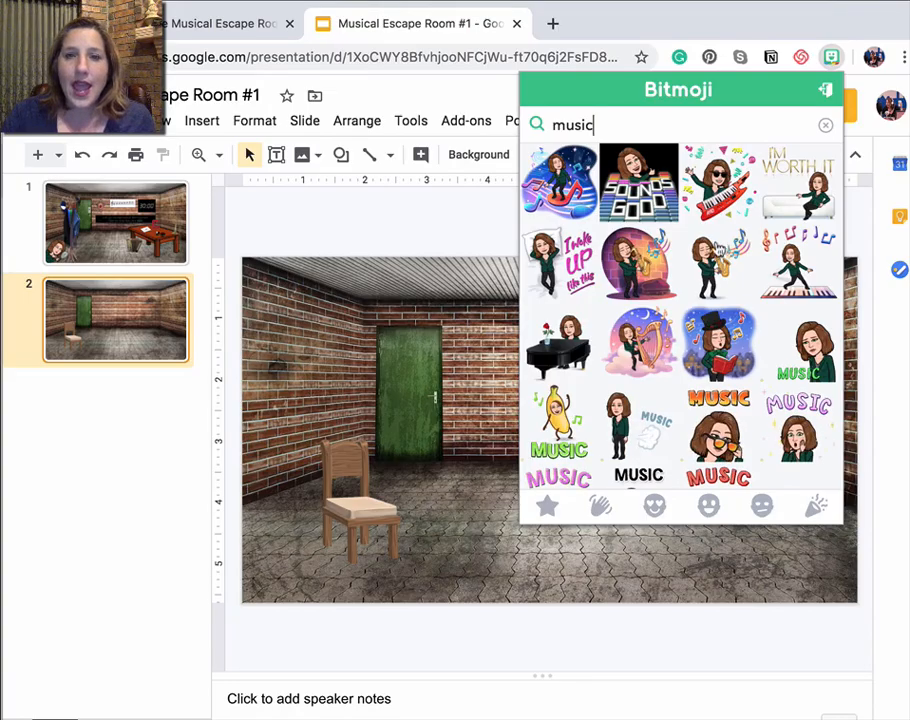
{"action": "right_click", "coordinate": [716, 258]}
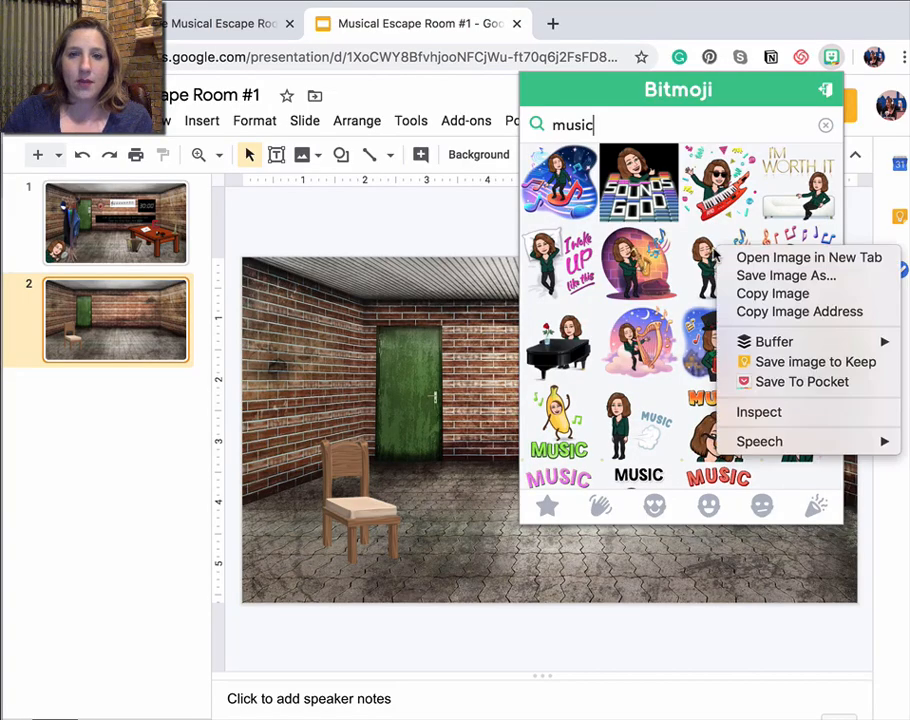
{"action": "left_click", "coordinate": [763, 296]}
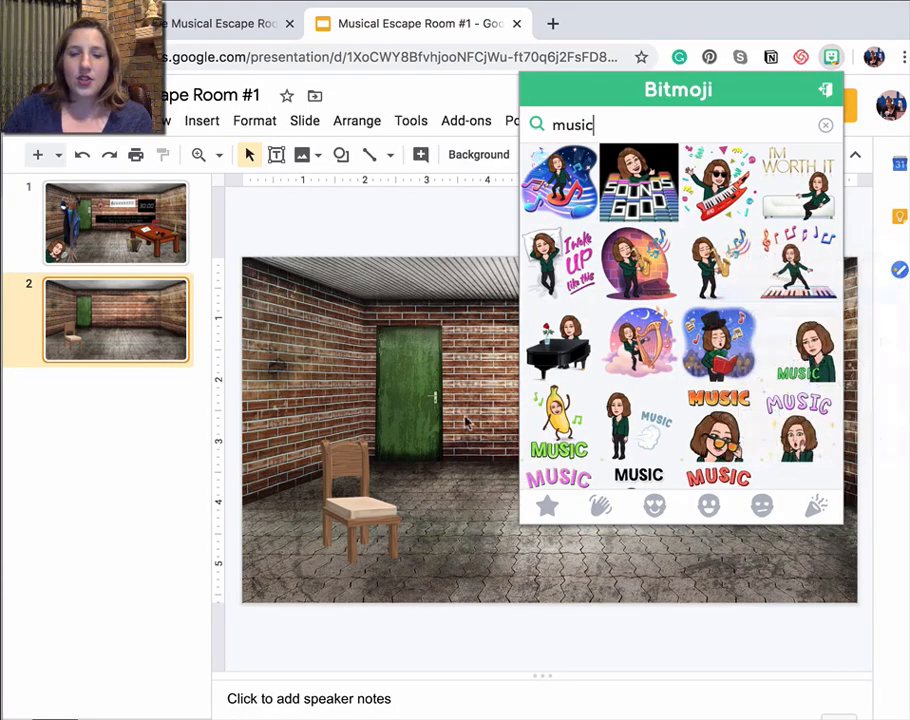
{"action": "left_click", "coordinate": [441, 466]}
{"action": "key", "text": "ctrl+v"}
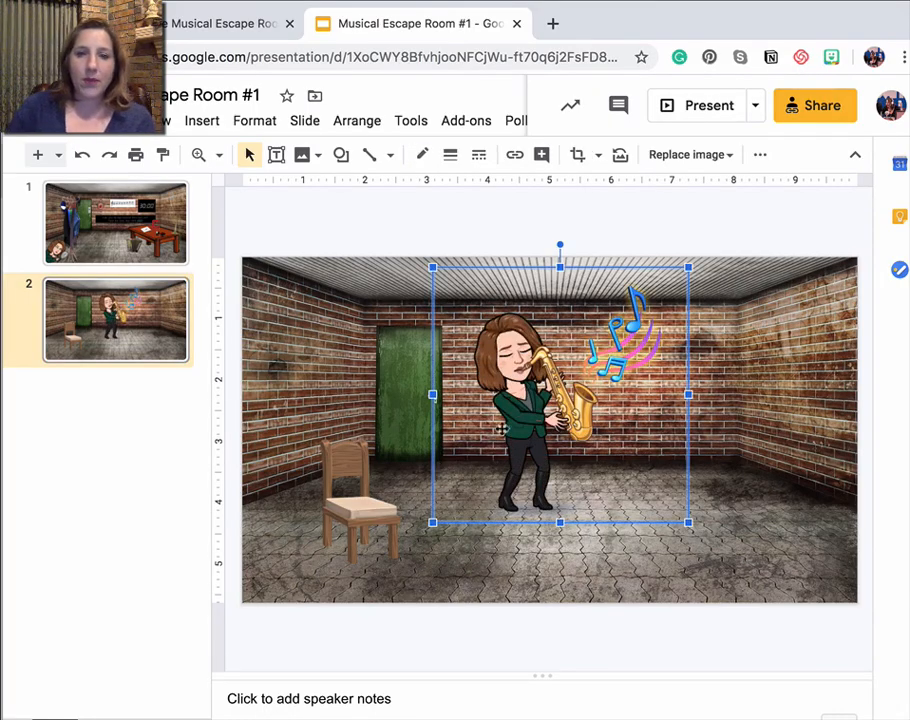
Shrink the saxophone Bitmoji and stand it in the middle of the room
{"action": "left_click_drag", "start_coordinate": [540, 395], "coordinate": [620, 425]}
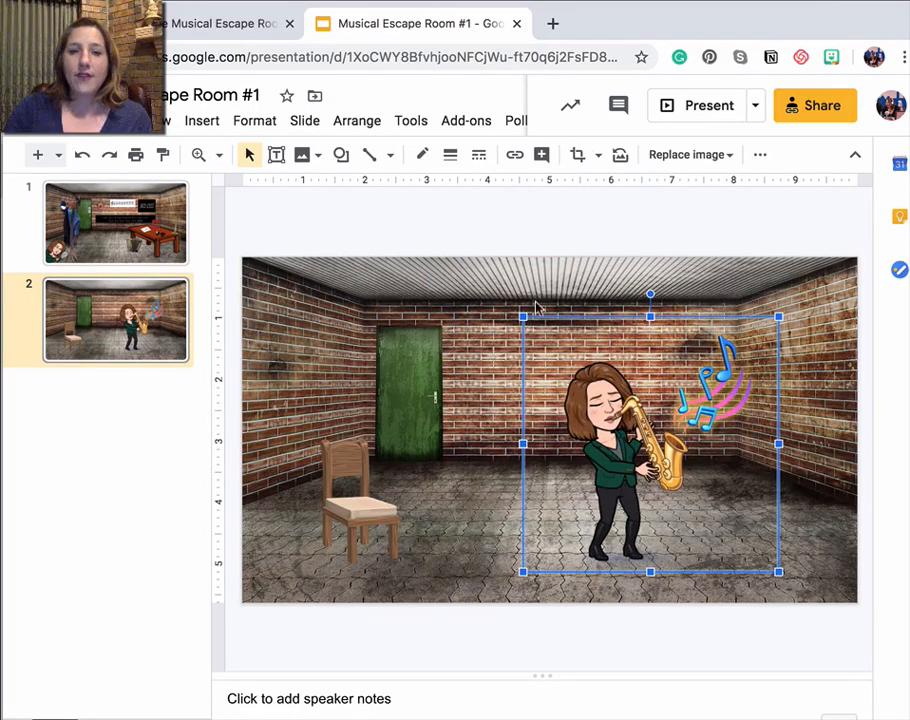
{"action": "left_click_drag", "start_coordinate": [523, 318], "coordinate": [617, 410]}
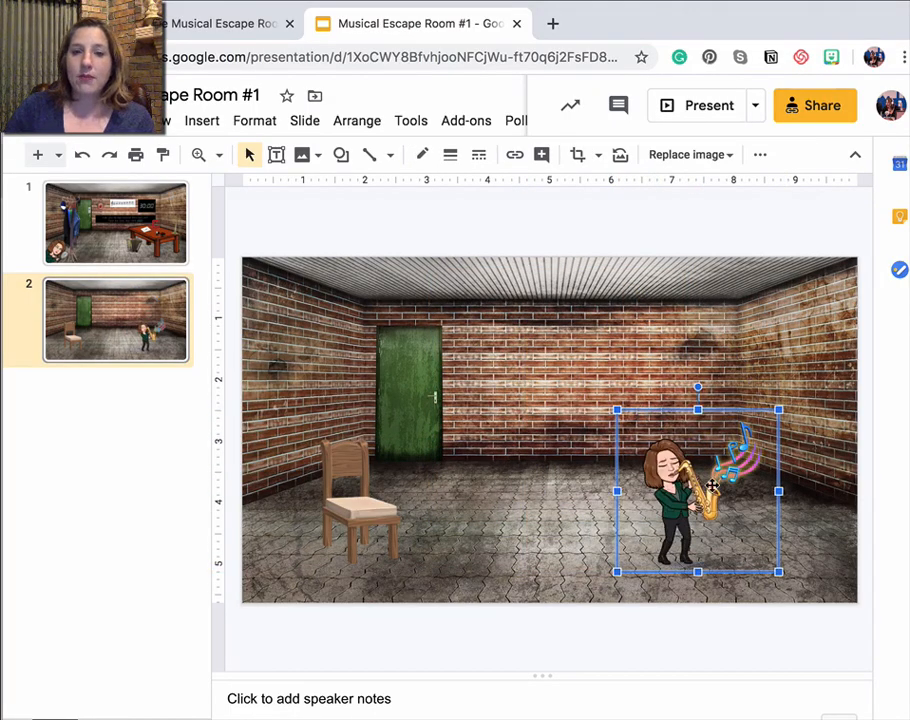
{"action": "left_click_drag", "start_coordinate": [680, 490], "coordinate": [562, 432]}
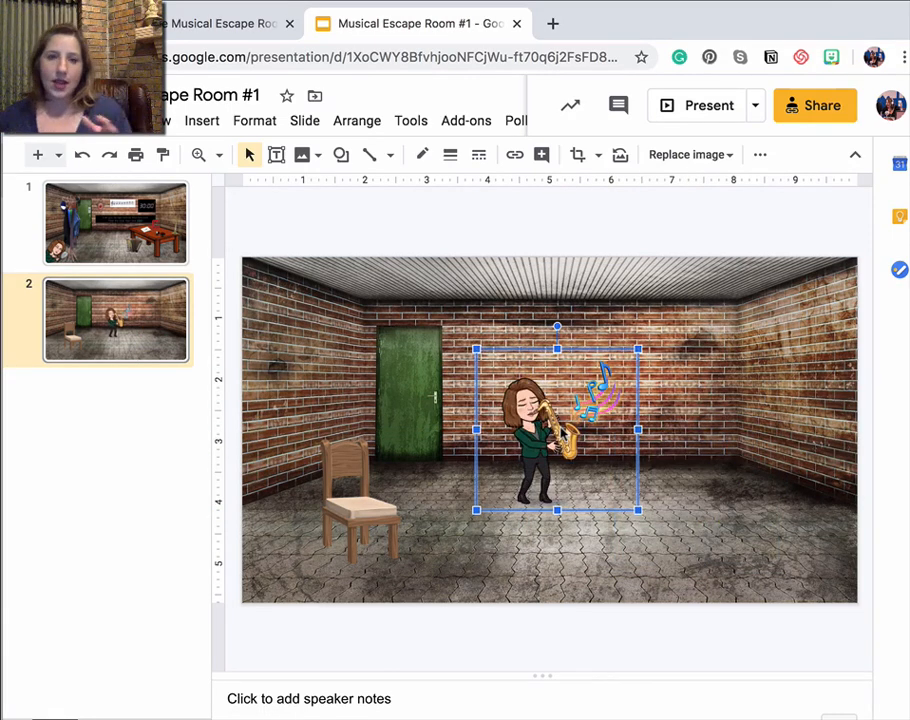
{"action": "left_click", "coordinate": [558, 607]}
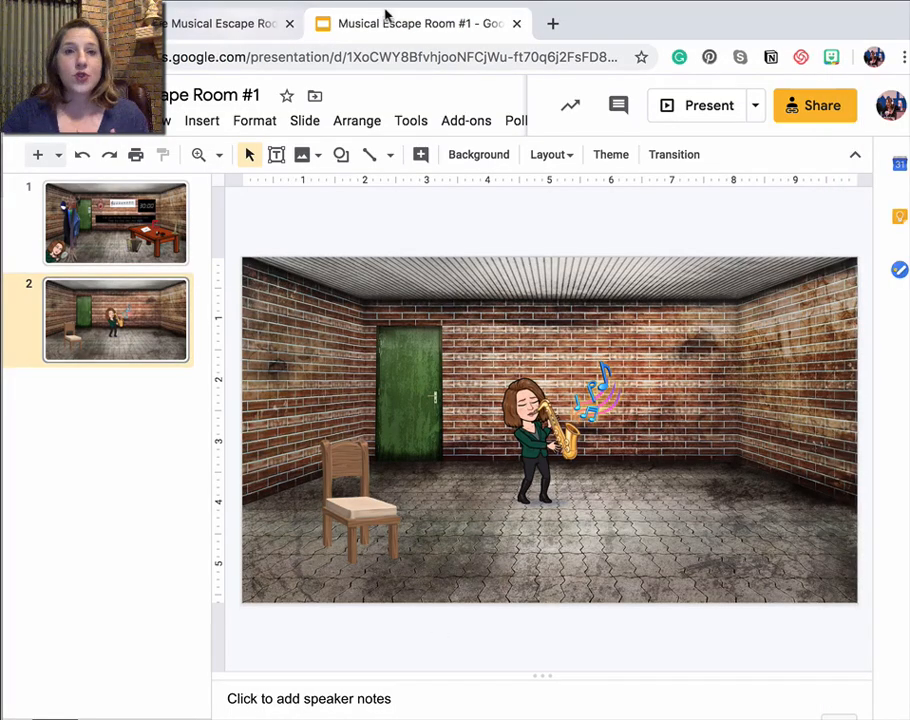
Follow the door keypad link to the LOCK form from the presented room, then show the Drive folder
{"action": "left_click", "coordinate": [440, 2]}
{"action": "left_click", "coordinate": [540, 201]}
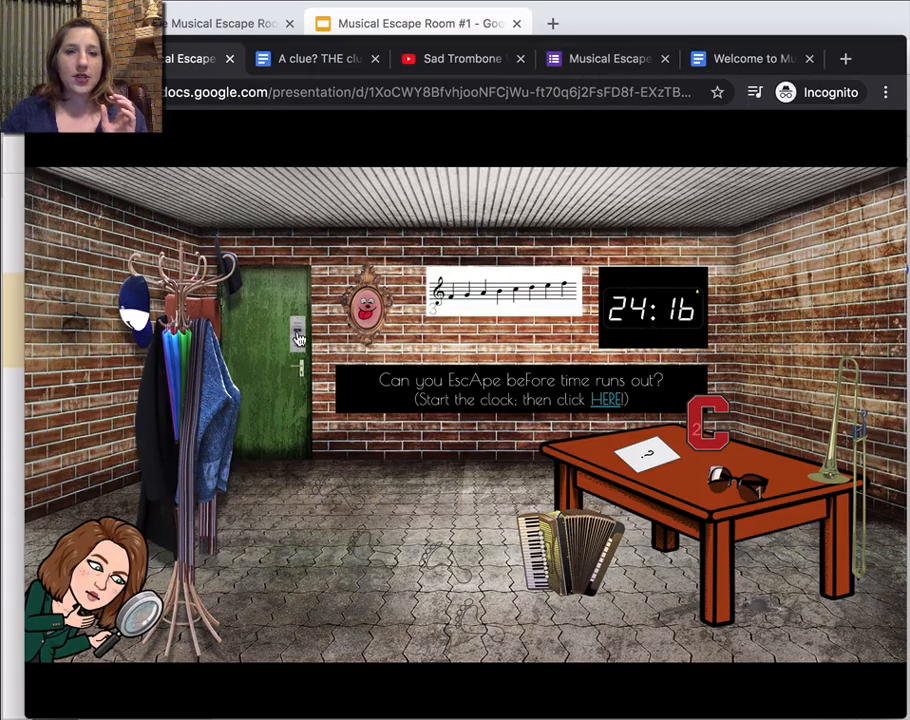
{"action": "left_click", "coordinate": [303, 365]}
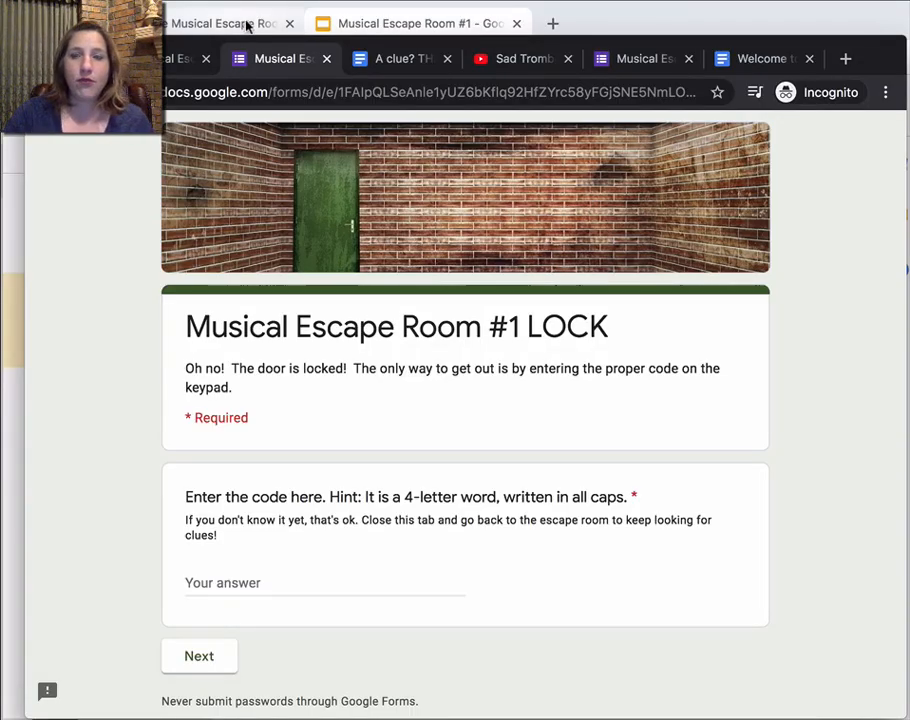
{"action": "left_click", "coordinate": [240, 23]}
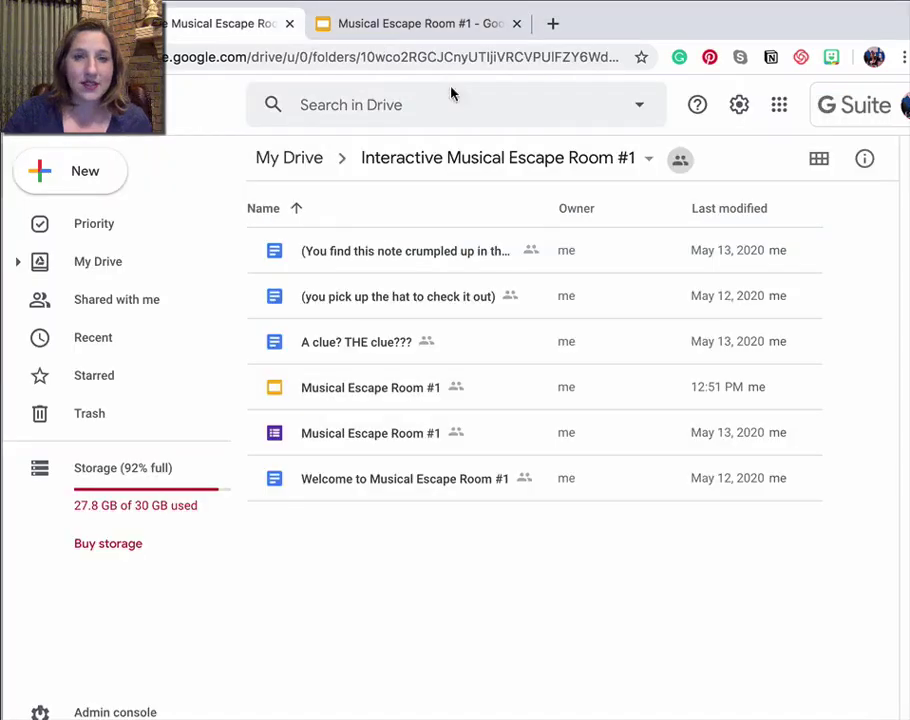
Open the Musical Escape Room #1 form and glance at its theme options
{"action": "double_click", "coordinate": [370, 433]}
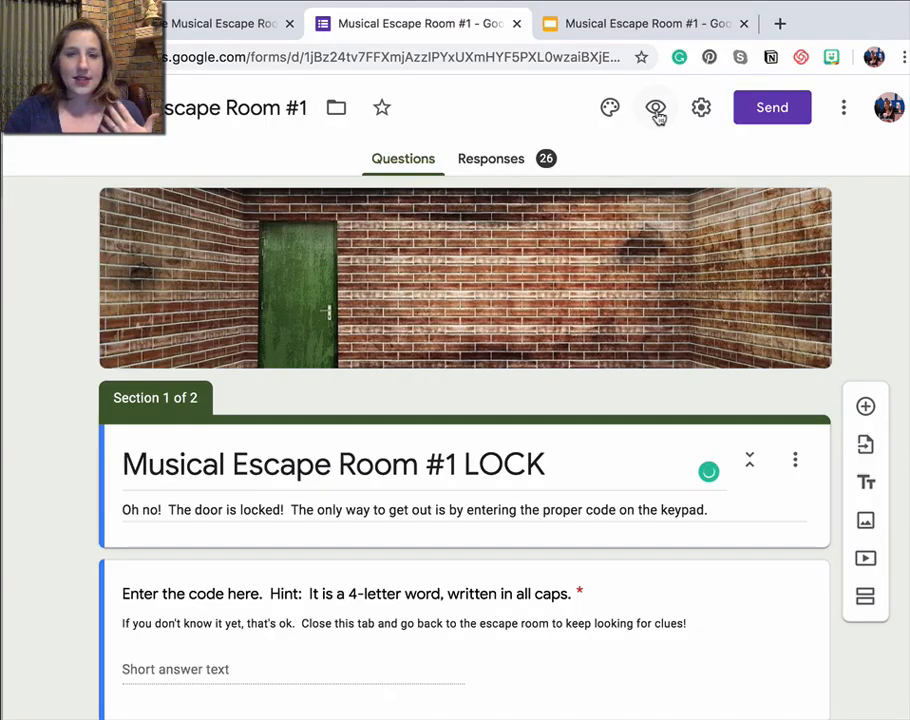
{"action": "left_click", "coordinate": [610, 107]}
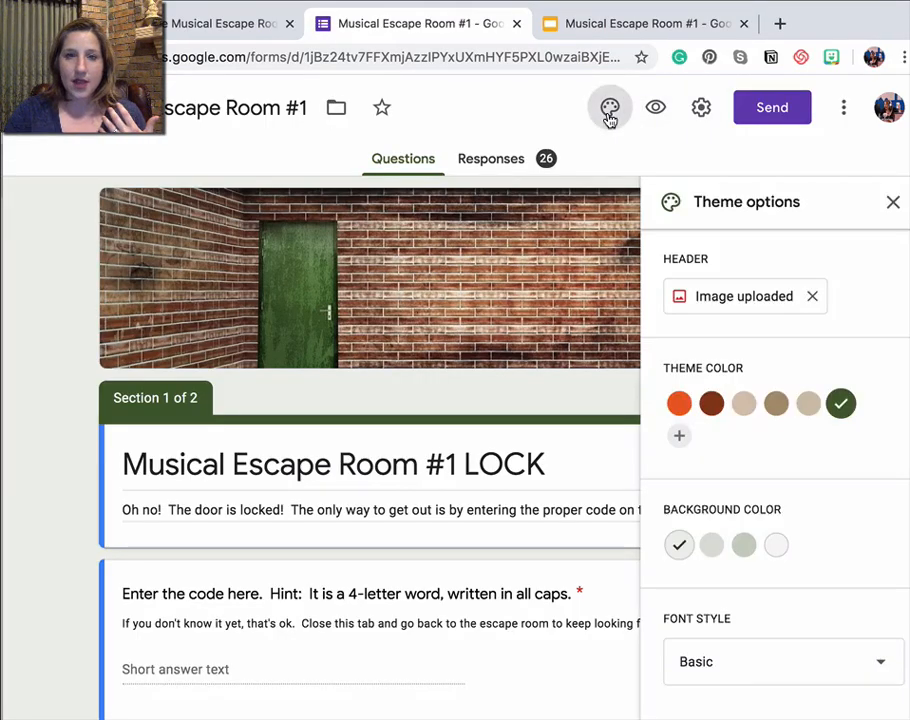
{"action": "left_click", "coordinate": [893, 202]}
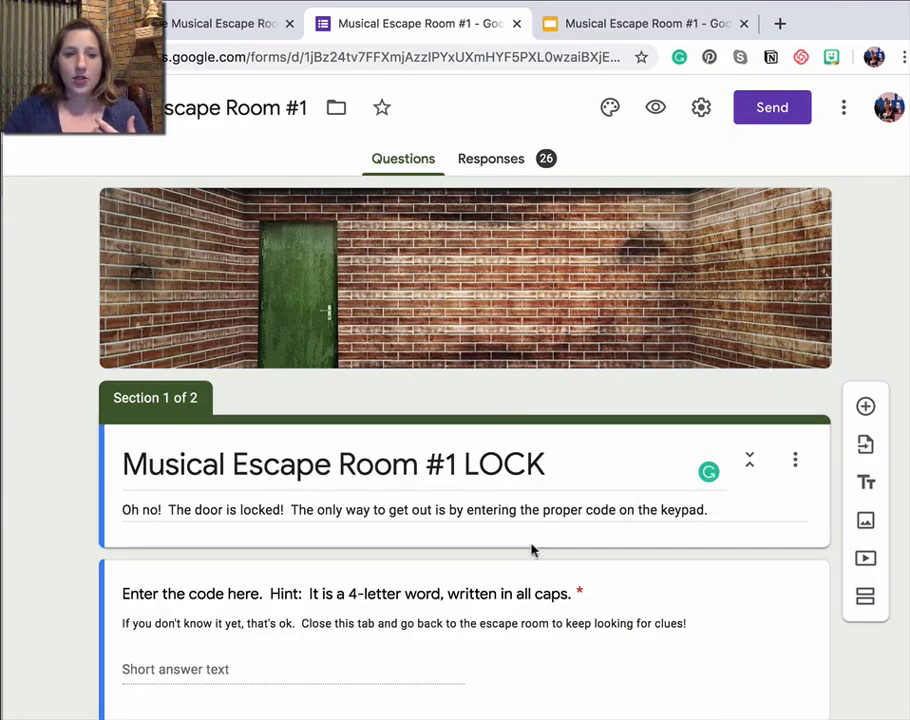
{"action": "scroll", "coordinate": [530, 540], "scroll_direction": "down", "scroll_amount": 3}
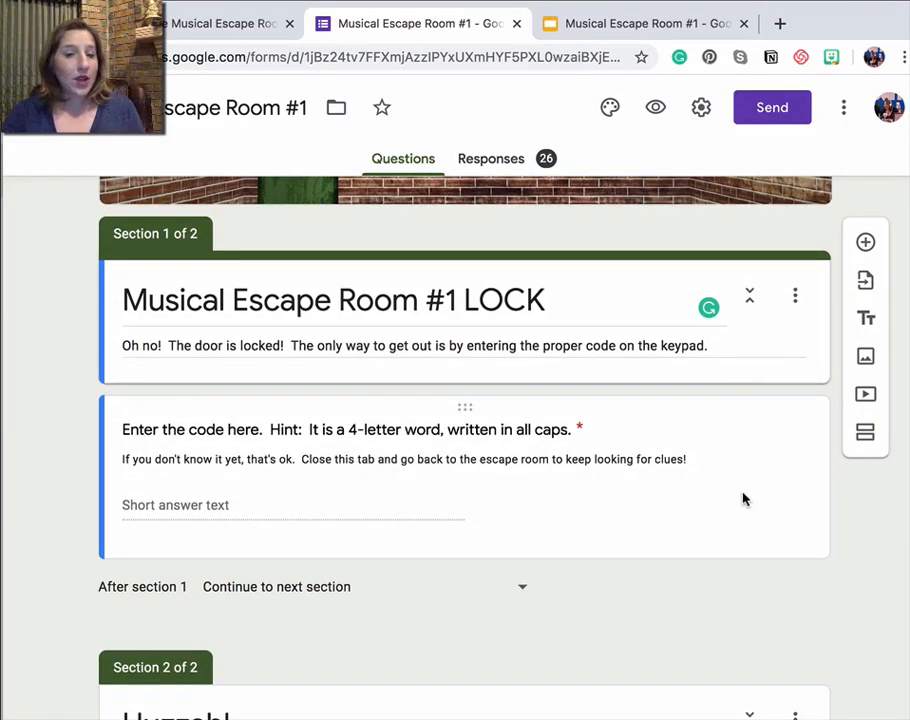
Reveal the code question's response validation requiring answers containing FACE
{"action": "left_click", "coordinate": [622, 526]}
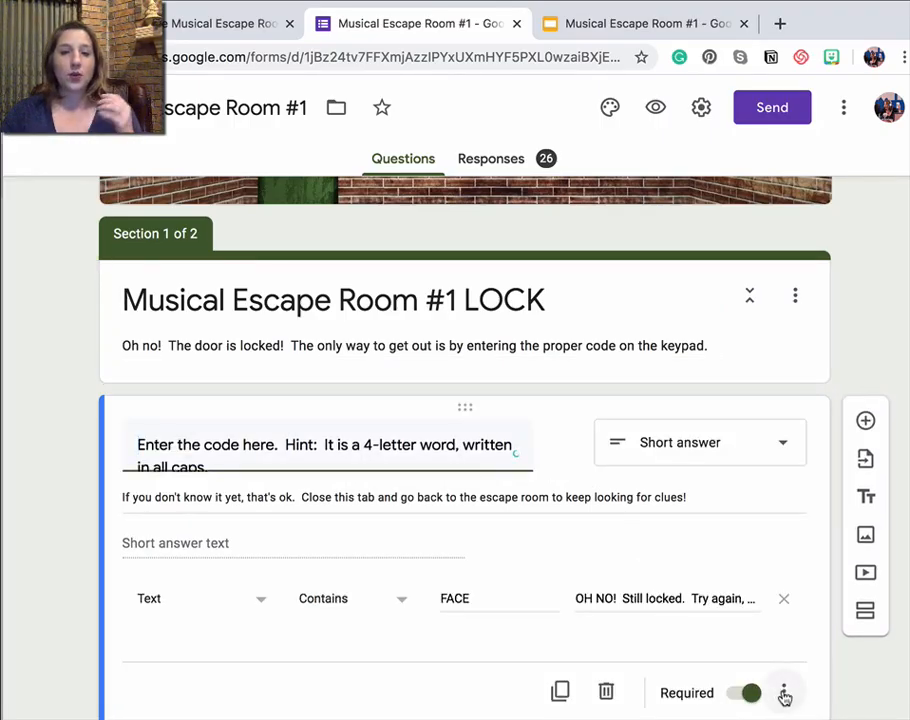
{"action": "scroll", "coordinate": [848, 362], "scroll_direction": "down", "scroll_amount": 3}
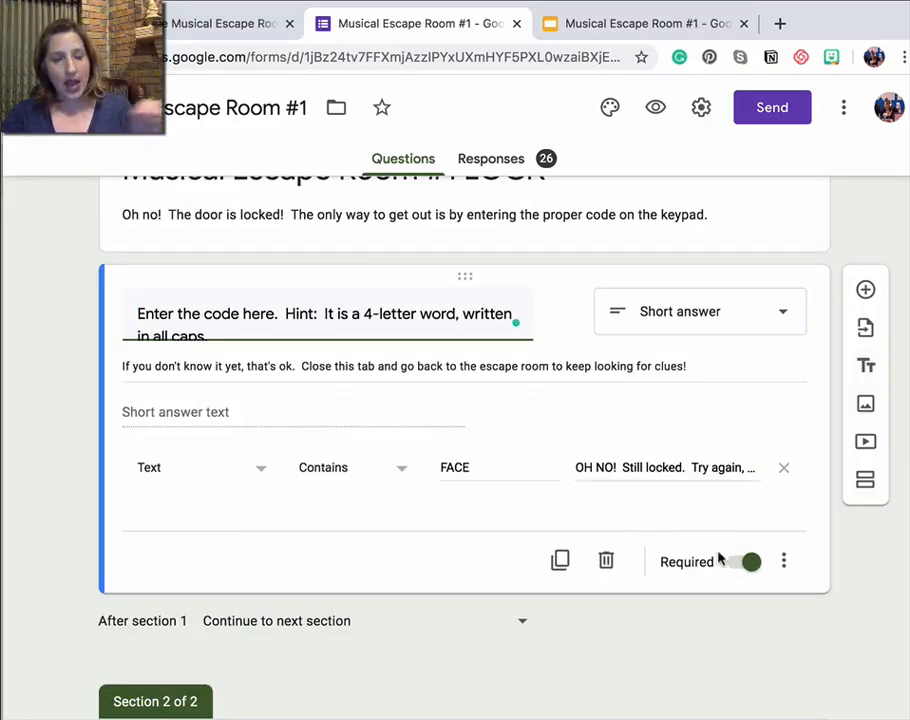
{"action": "left_click", "coordinate": [782, 562]}
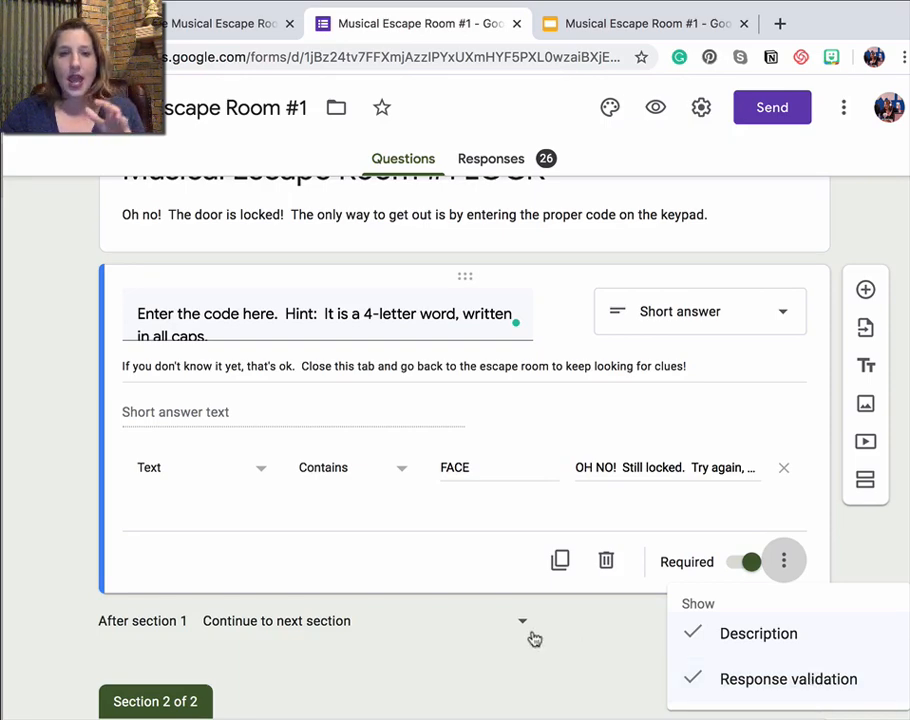
{"action": "left_click", "coordinate": [475, 465]}
Test the live LOCK form with a wrong code, then submit the correct code to open it
{"action": "left_click", "coordinate": [400, 5]}
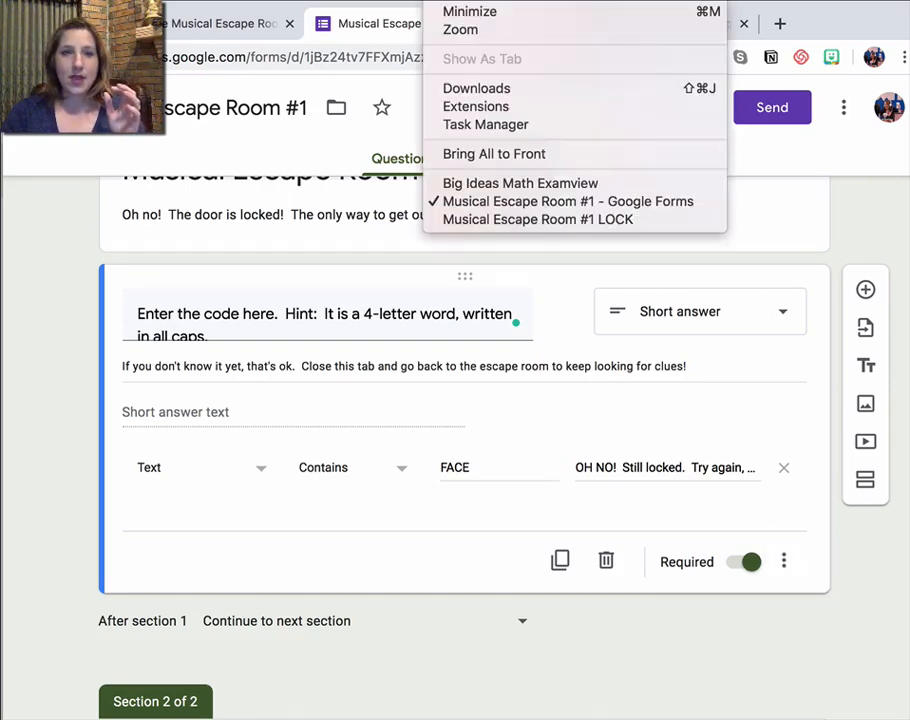
{"action": "left_click", "coordinate": [538, 219]}
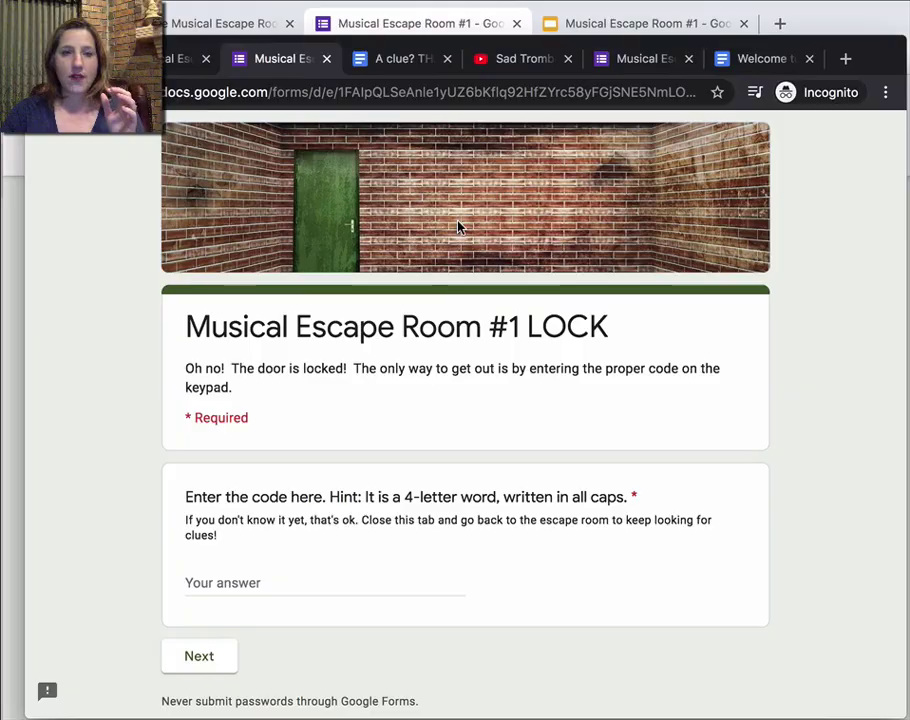
{"action": "left_click", "coordinate": [249, 585]}
{"action": "type", "text": "fdsa"}
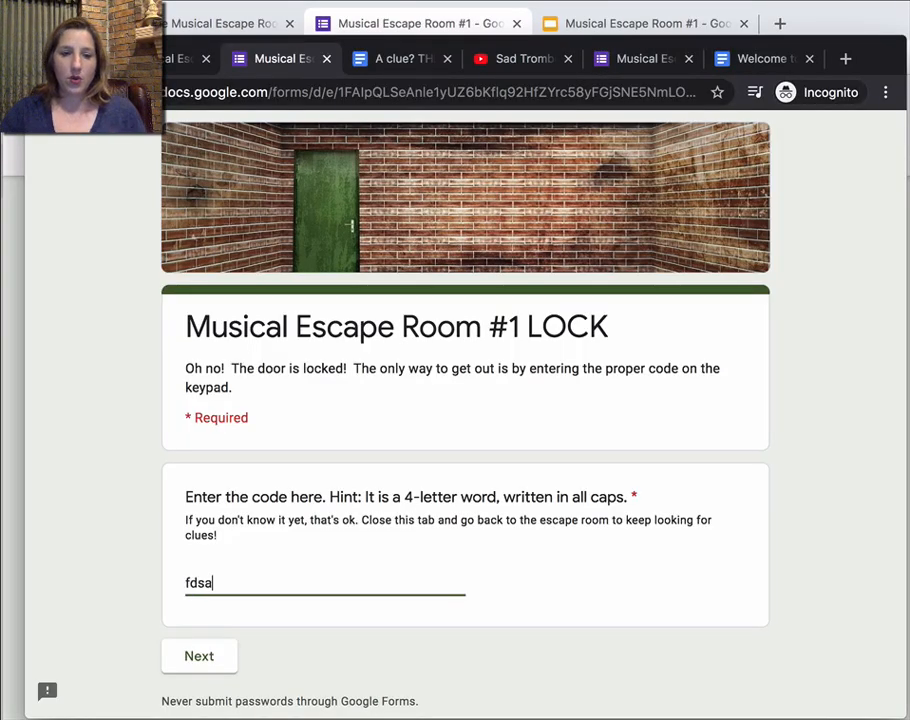
{"action": "left_click", "coordinate": [199, 656]}
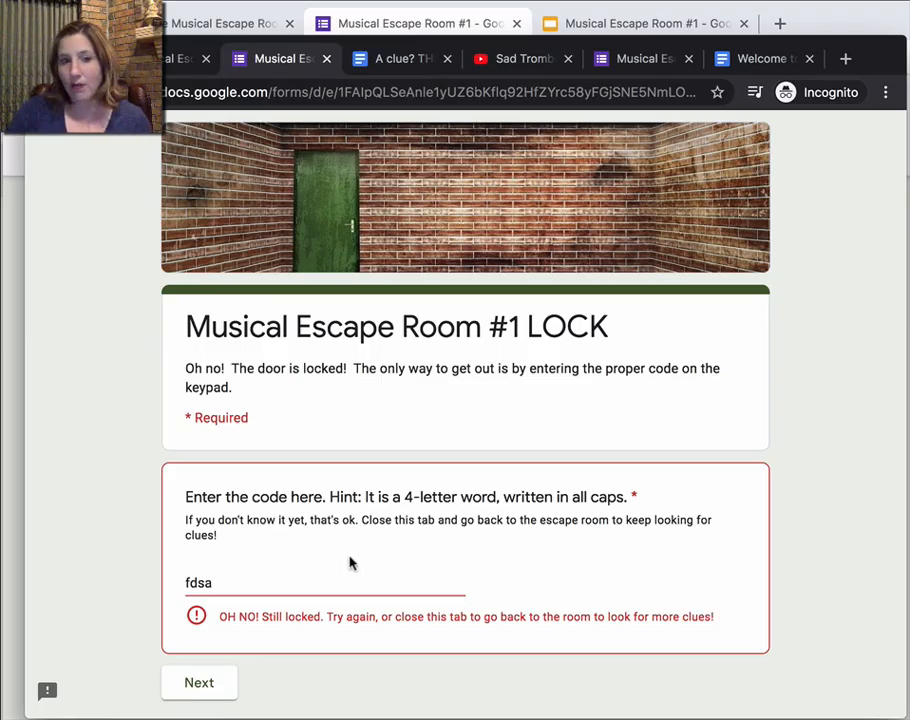
{"action": "double_click", "coordinate": [211, 582]}
{"action": "type", "text": "FACE"}
{"action": "left_click", "coordinate": [199, 656]}
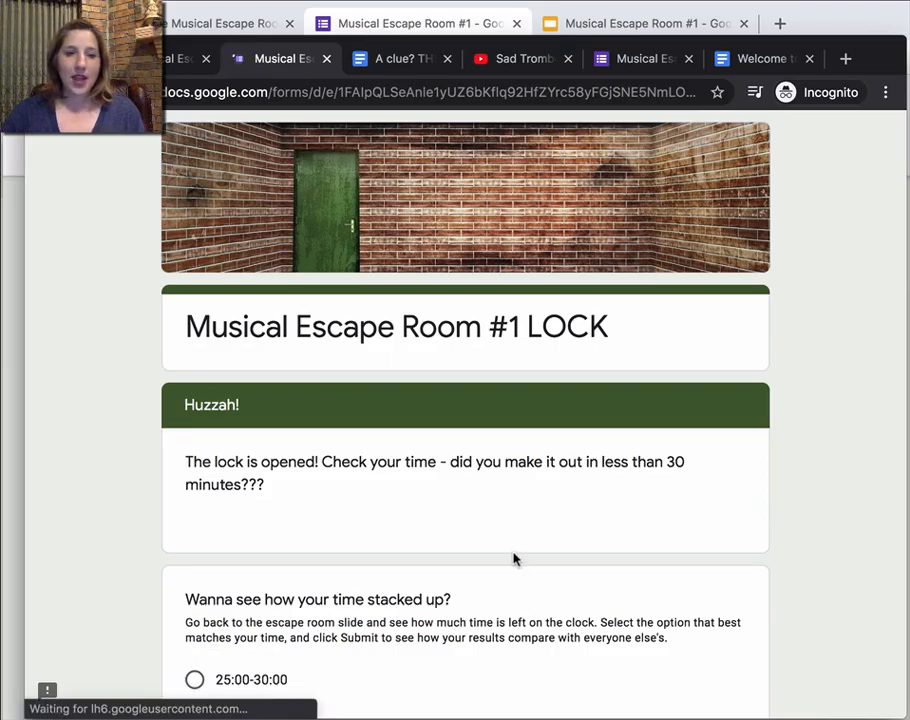
{"action": "scroll", "coordinate": [515, 558], "scroll_direction": "down", "scroll_amount": 4}
{"action": "scroll", "coordinate": [515, 558], "scroll_direction": "up", "scroll_amount": 3}
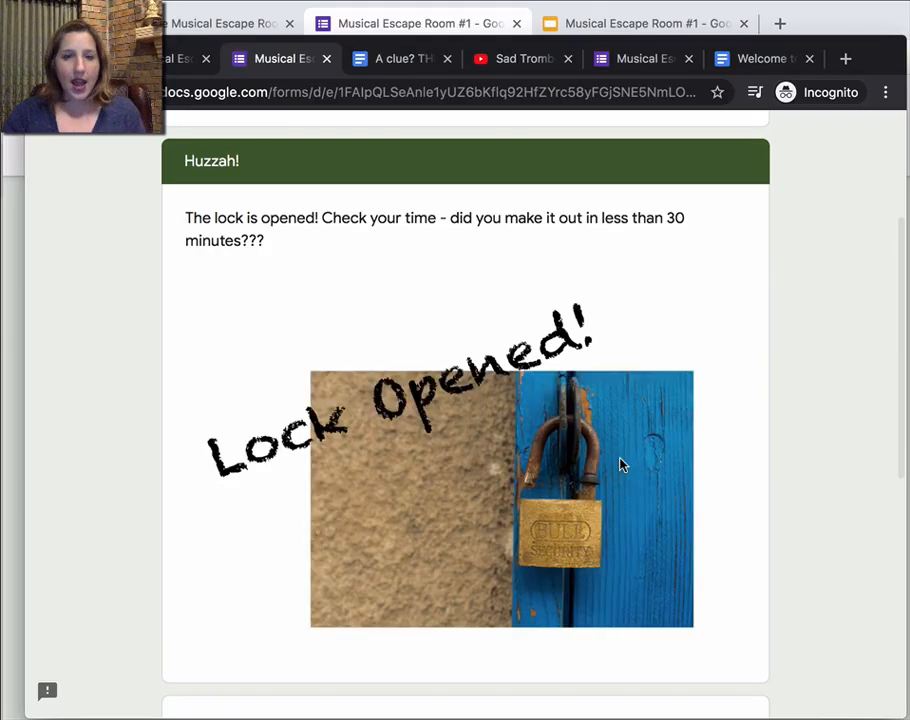
{"action": "scroll", "coordinate": [620, 462], "scroll_direction": "down", "scroll_amount": 5}
{"action": "scroll", "coordinate": [620, 462], "scroll_direction": "down", "scroll_amount": 5}
{"action": "scroll", "coordinate": [620, 462], "scroll_direction": "down", "scroll_amount": 3}
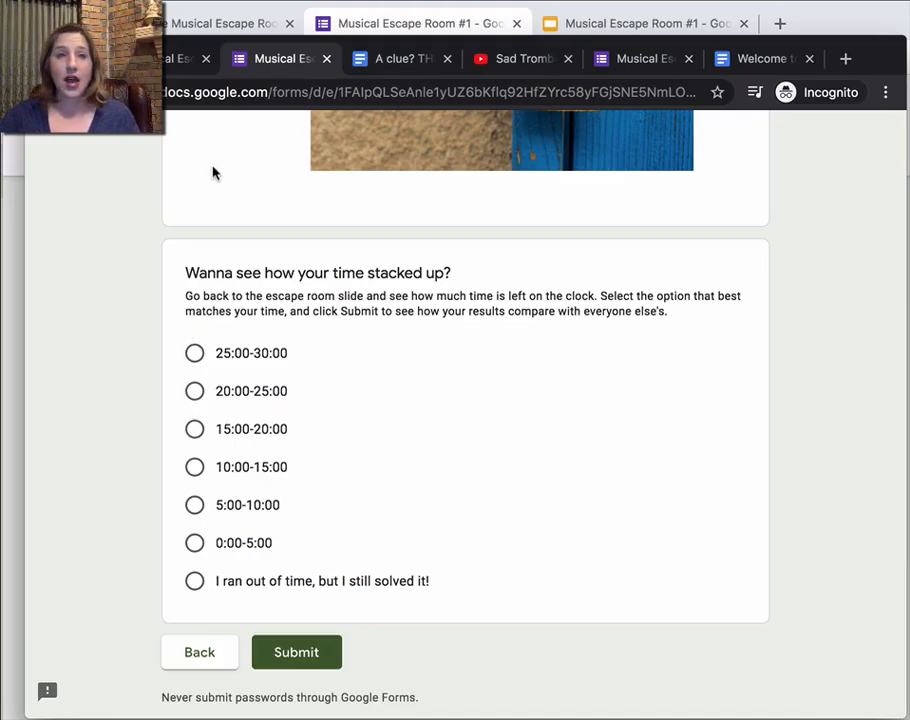
Check the escape room countdown against the form results, then return to the form editor
{"action": "left_click", "coordinate": [178, 58]}
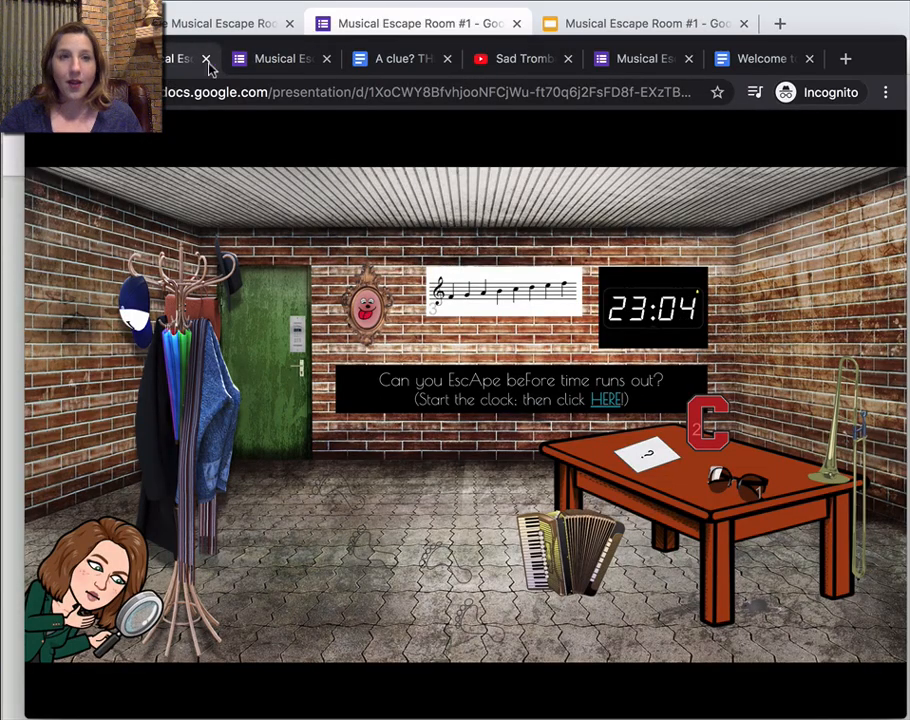
{"action": "left_click", "coordinate": [275, 58]}
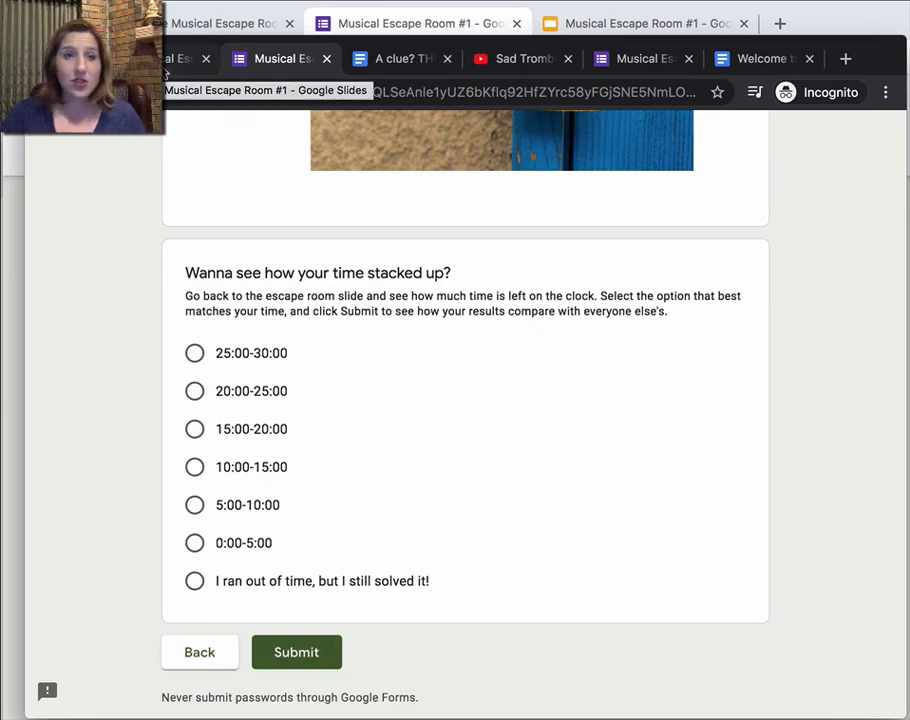
{"action": "left_click", "coordinate": [178, 58]}
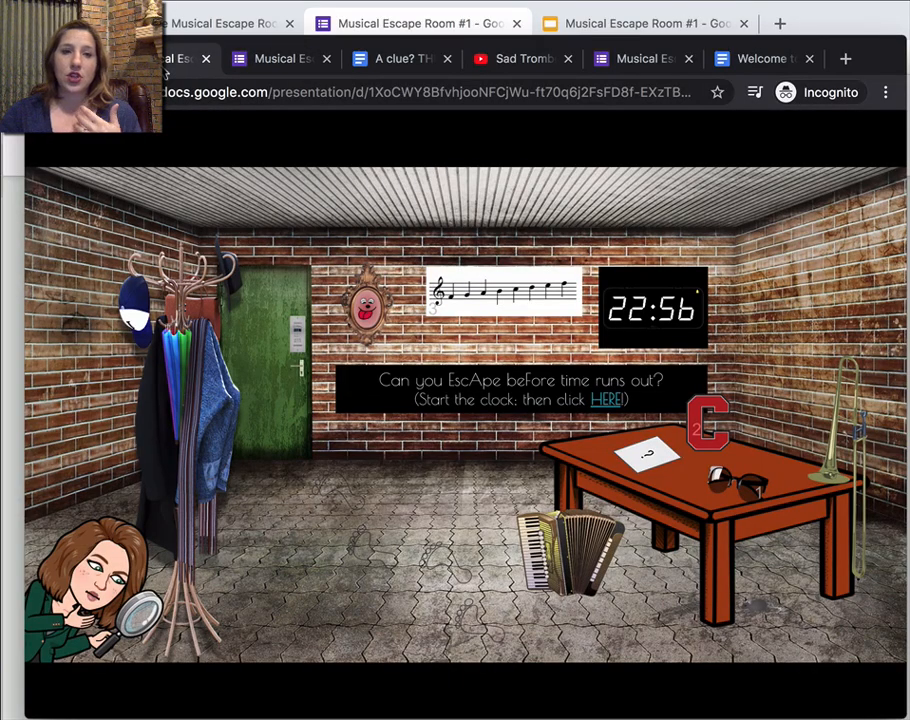
{"action": "left_click", "coordinate": [410, 23]}
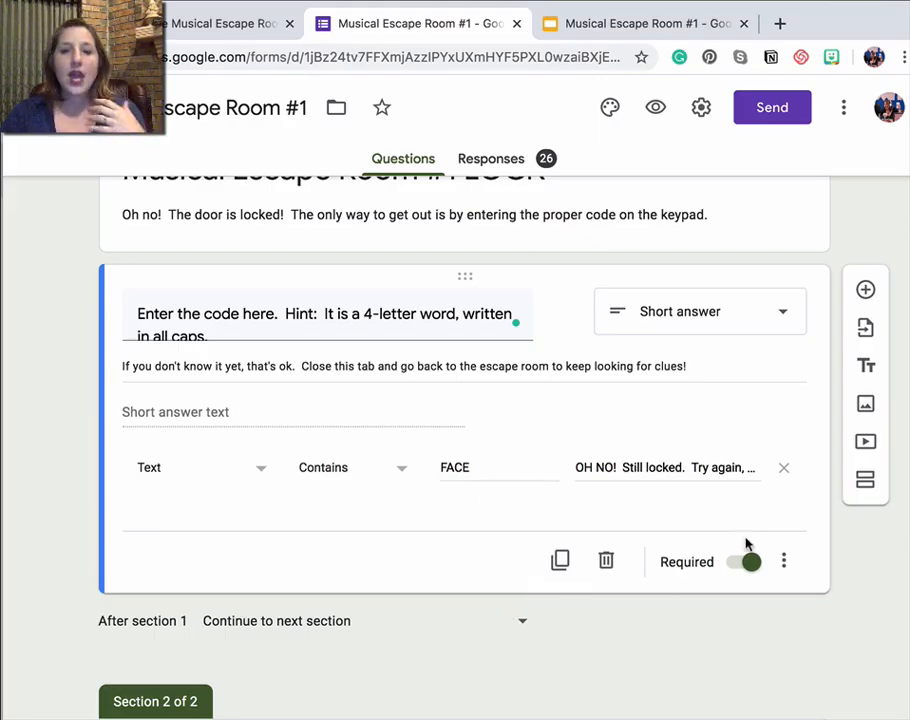
Close the question's Show menu and return via the slide deck to the Drive folder
{"action": "left_click", "coordinate": [784, 562]}
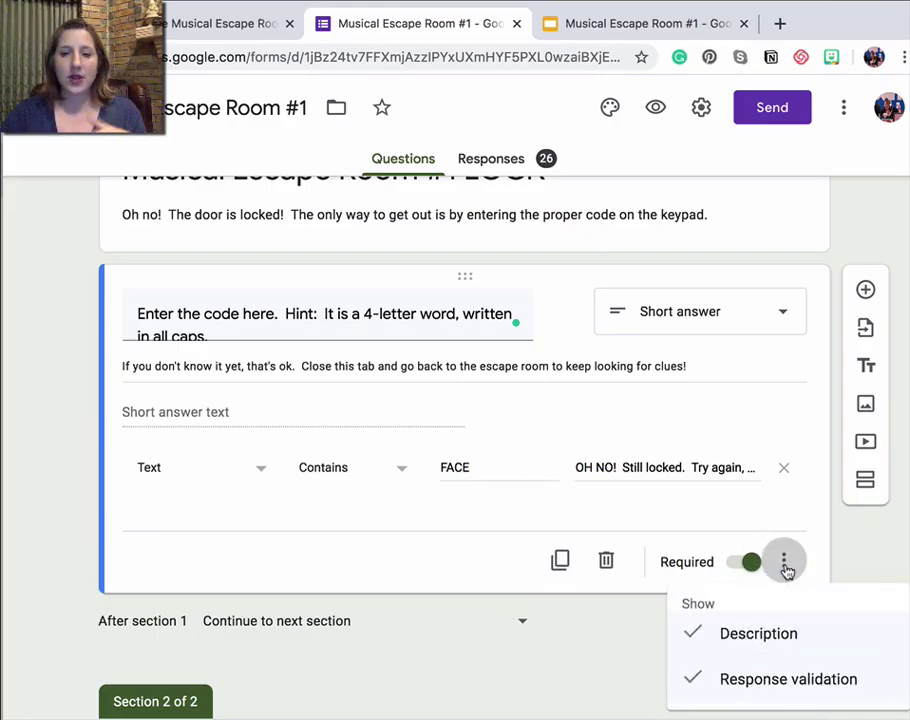
{"action": "left_click", "coordinate": [535, 670]}
{"action": "scroll", "coordinate": [544, 563], "scroll_direction": "up", "scroll_amount": 6}
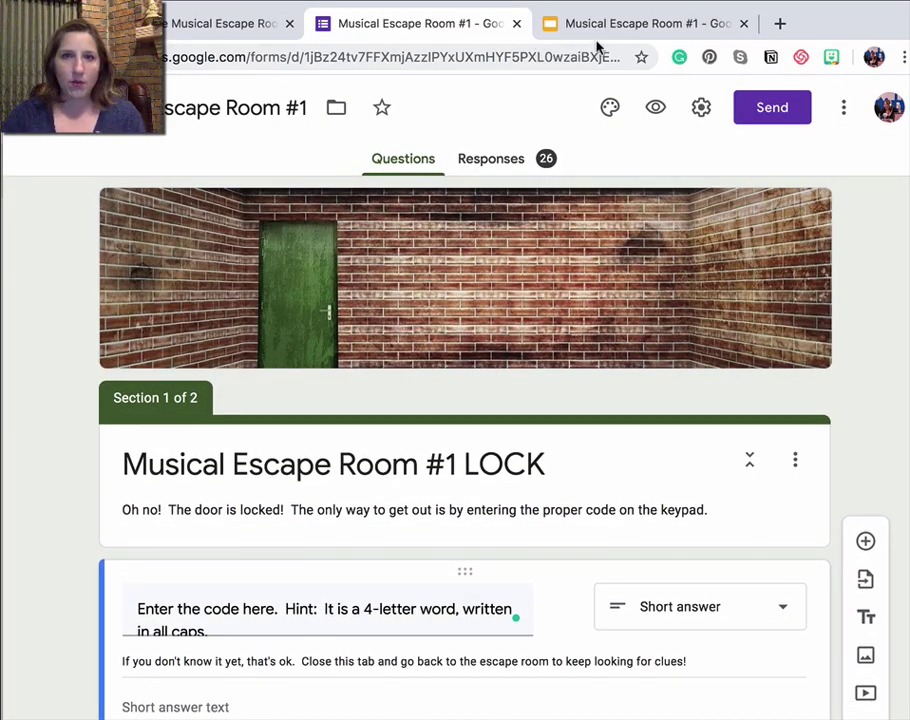
{"action": "left_click", "coordinate": [606, 24]}
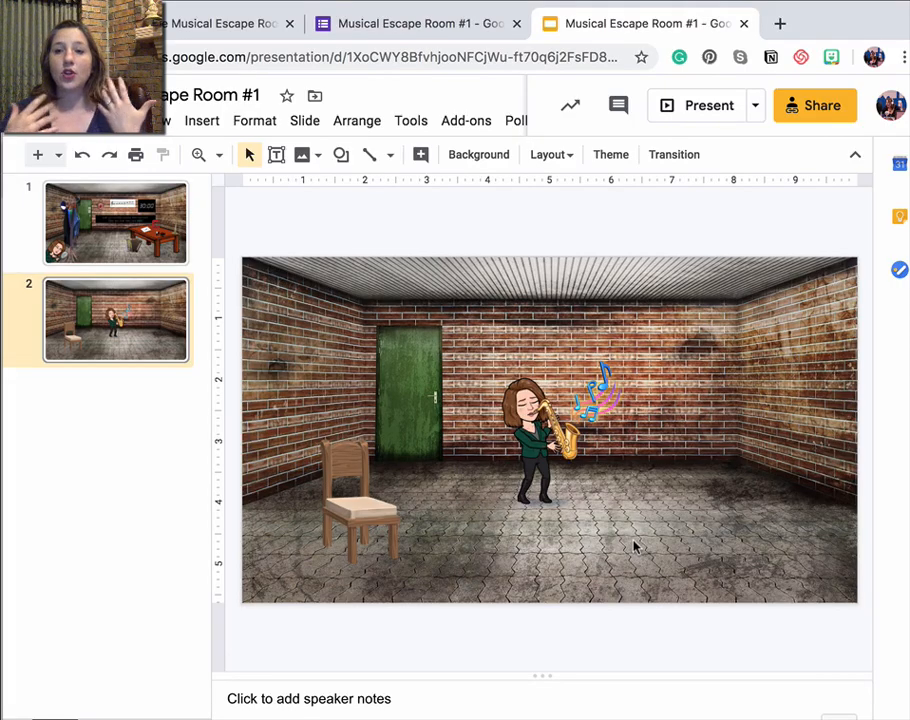
{"action": "left_click", "coordinate": [232, 23]}
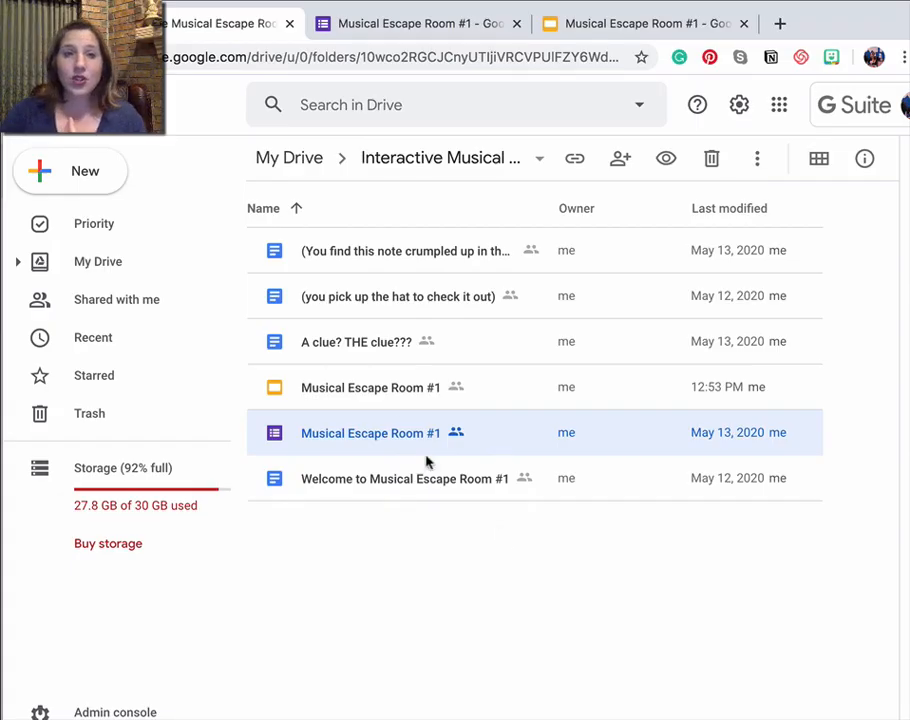
Open the 'A clue? THE clue???' doc, confirm link-viewer sharing, and return to the slide deck
{"action": "double_click", "coordinate": [356, 341]}
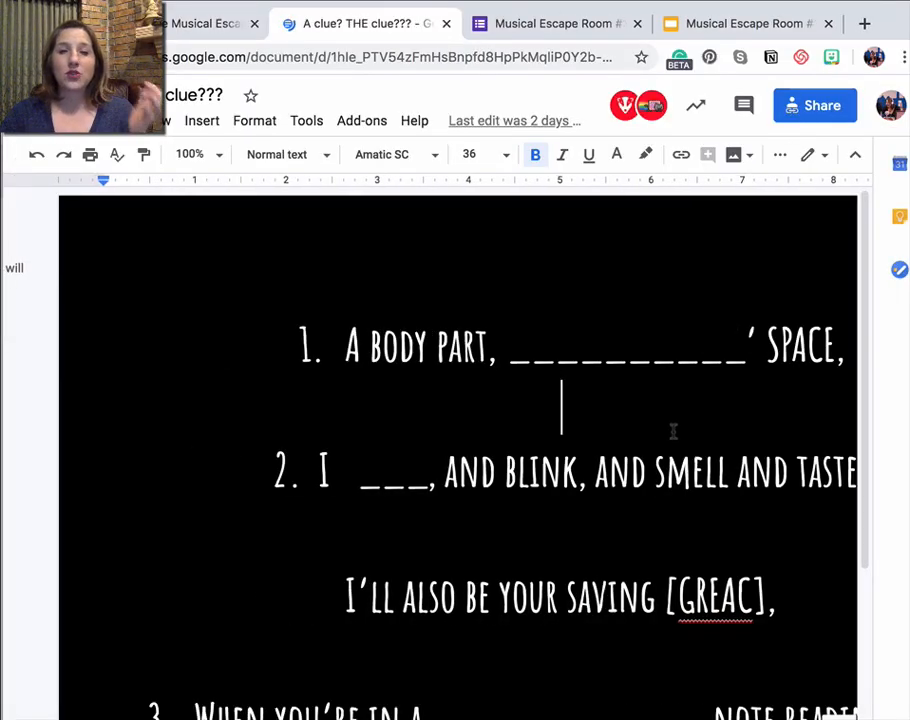
{"action": "scroll", "coordinate": [672, 430], "scroll_direction": "down", "scroll_amount": 2}
{"action": "scroll", "coordinate": [650, 440], "scroll_direction": "right", "scroll_amount": 3}
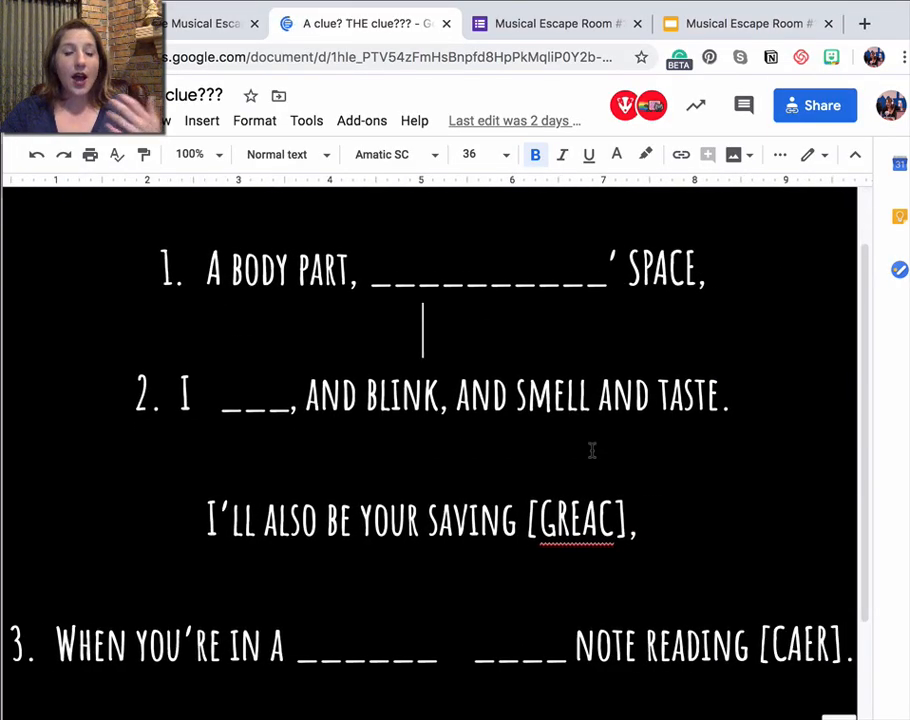
{"action": "scroll", "coordinate": [591, 450], "scroll_direction": "down", "scroll_amount": 2}
{"action": "scroll", "coordinate": [560, 440], "scroll_direction": "up", "scroll_amount": 2}
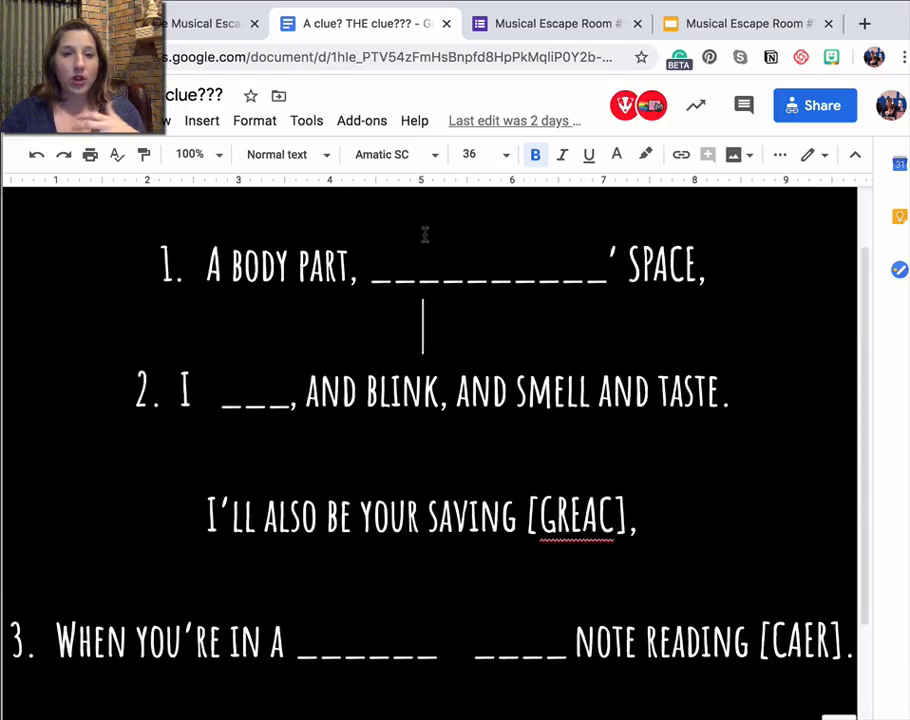
{"action": "scroll", "coordinate": [318, 607], "scroll_direction": "down", "scroll_amount": 1}
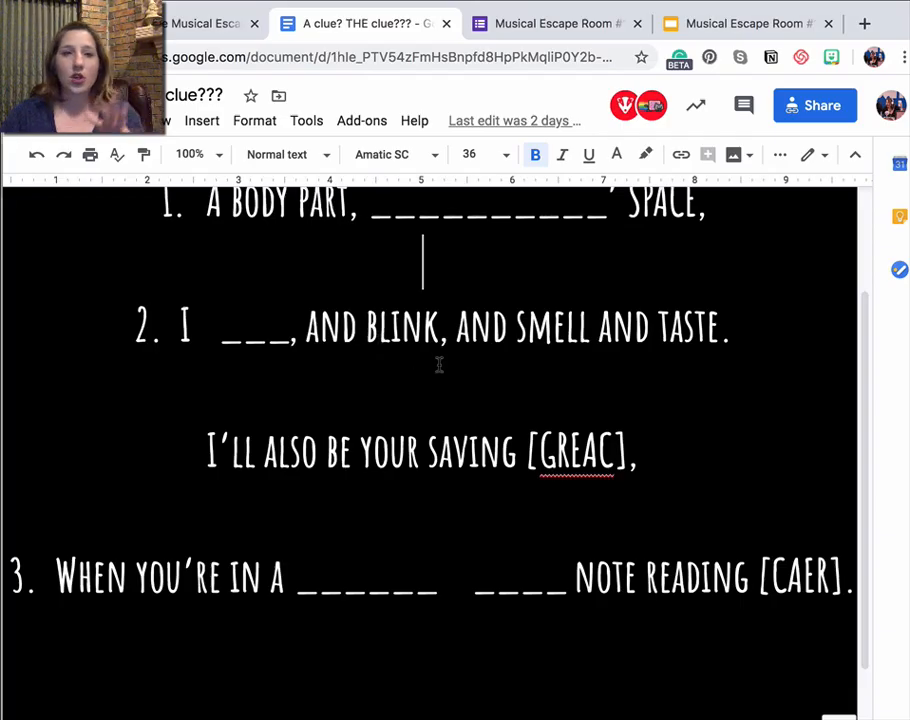
{"action": "scroll", "coordinate": [438, 300], "scroll_direction": "up", "scroll_amount": 3}
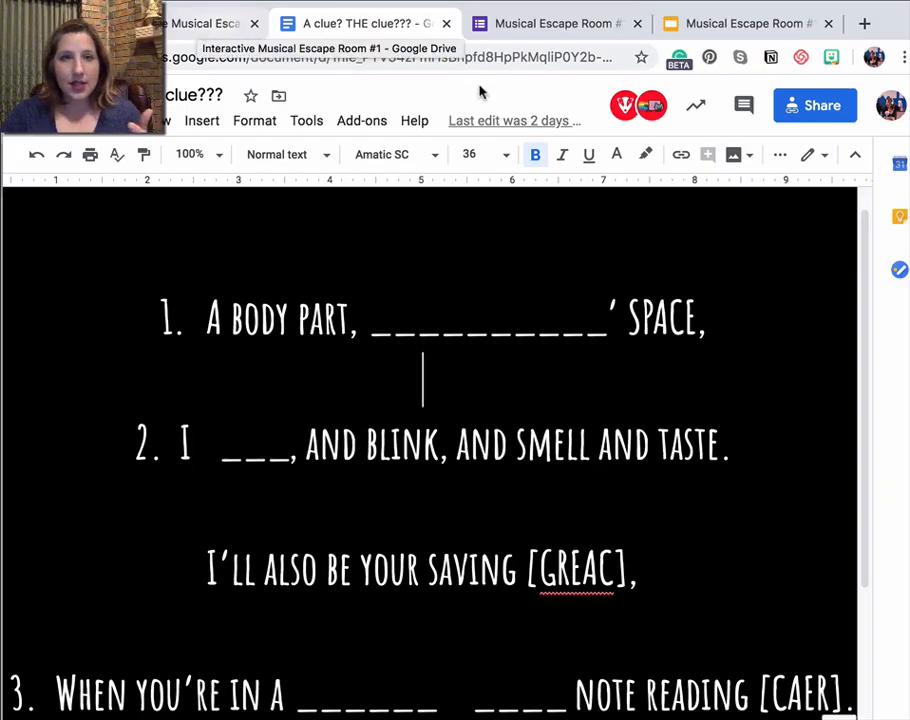
{"action": "left_click", "coordinate": [806, 108]}
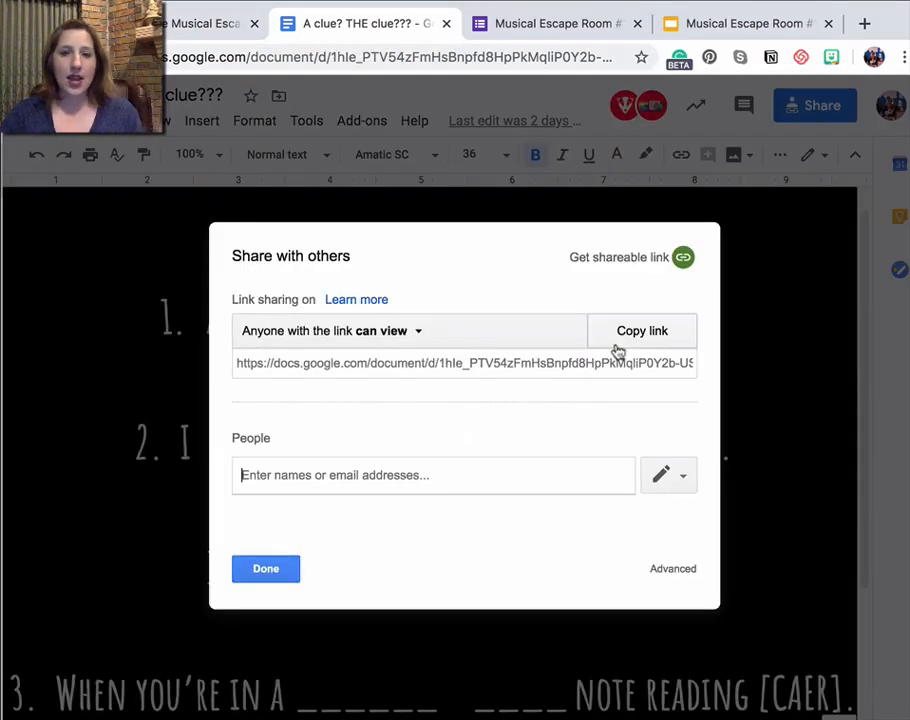
{"action": "left_click", "coordinate": [258, 569]}
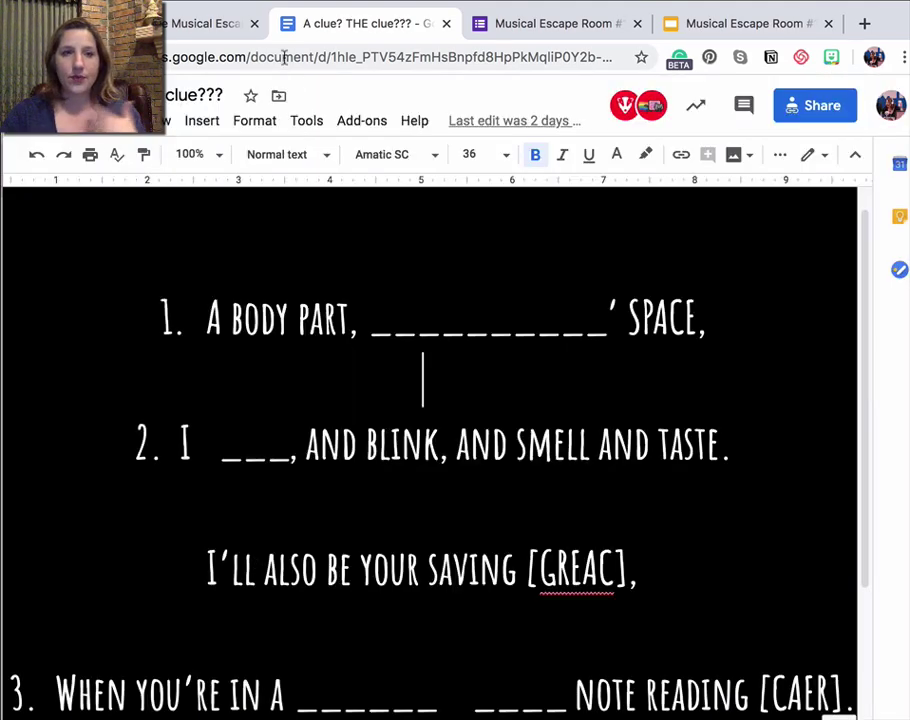
{"action": "left_click", "coordinate": [210, 23]}
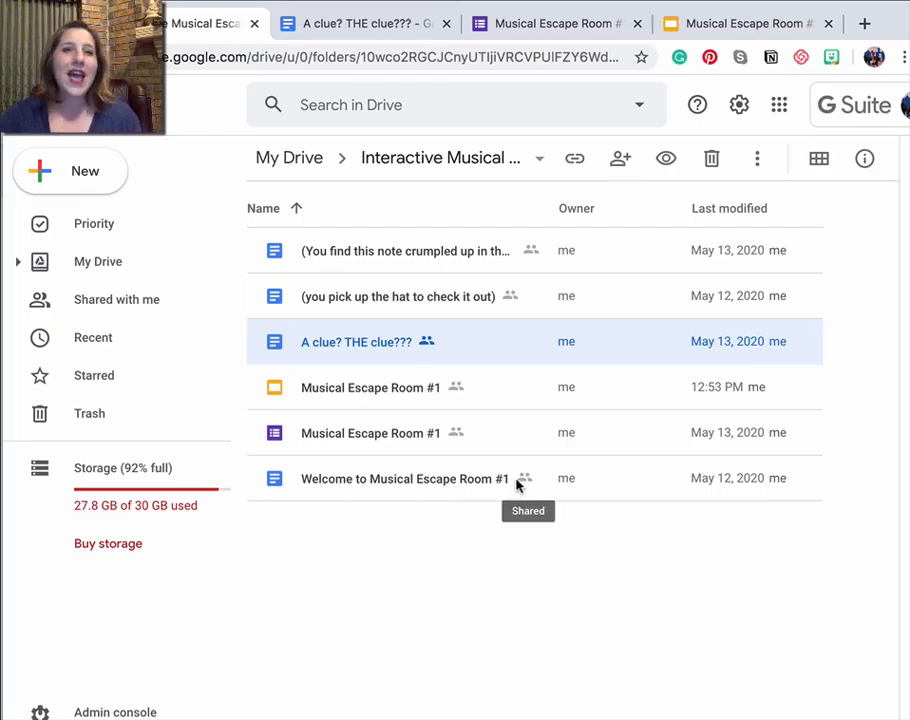
{"action": "left_click", "coordinate": [740, 23]}
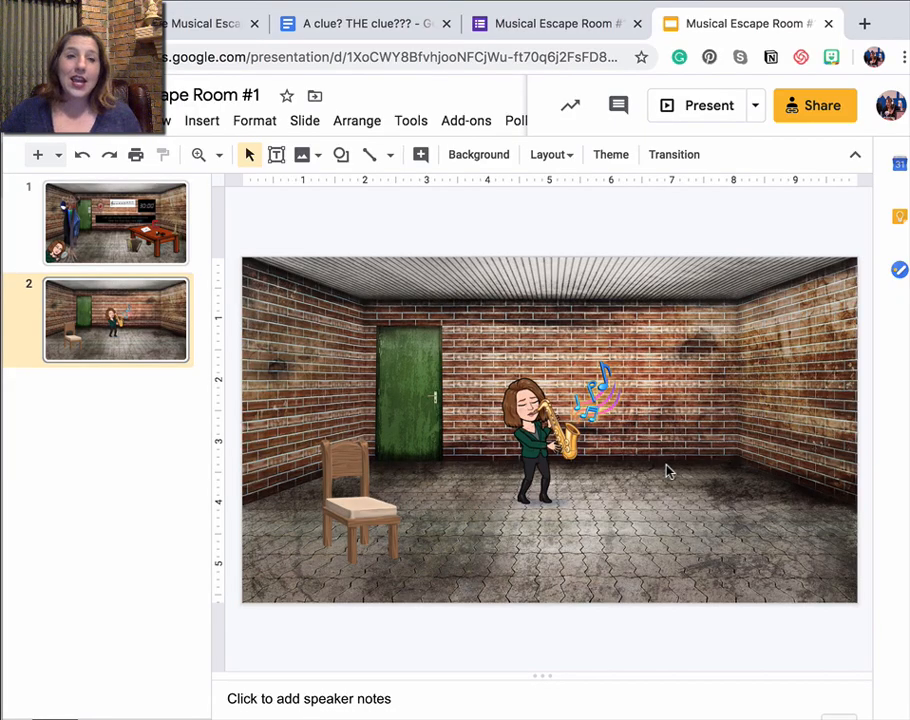
In the published slideshow, follow a room object's link to the treble clef video, pause it, and return to the editor
{"action": "left_click", "coordinate": [115, 222]}
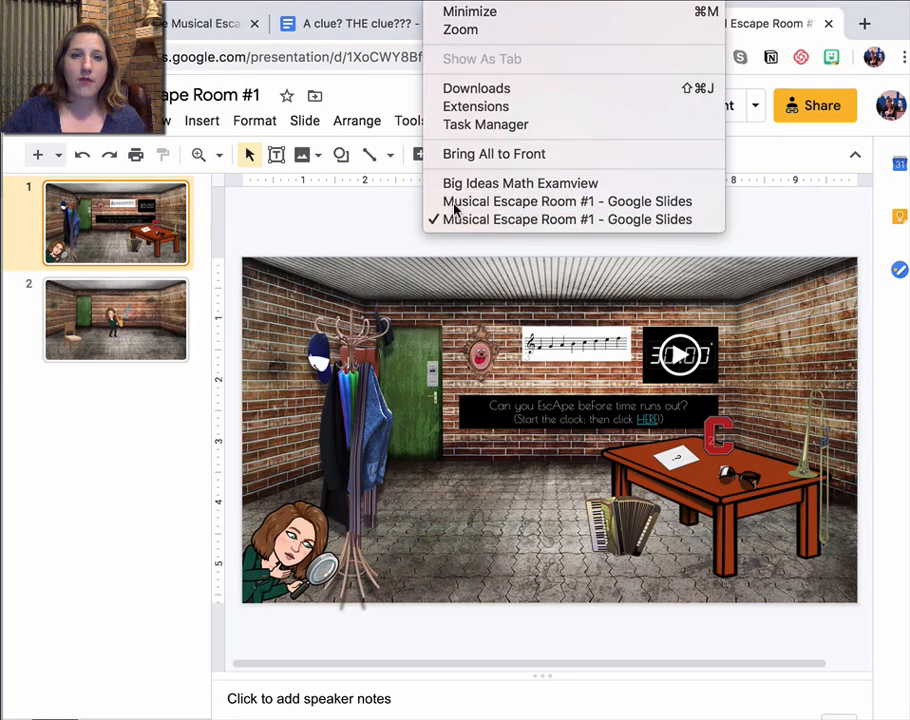
{"action": "left_click", "coordinate": [447, 205]}
{"action": "left_click", "coordinate": [504, 285]}
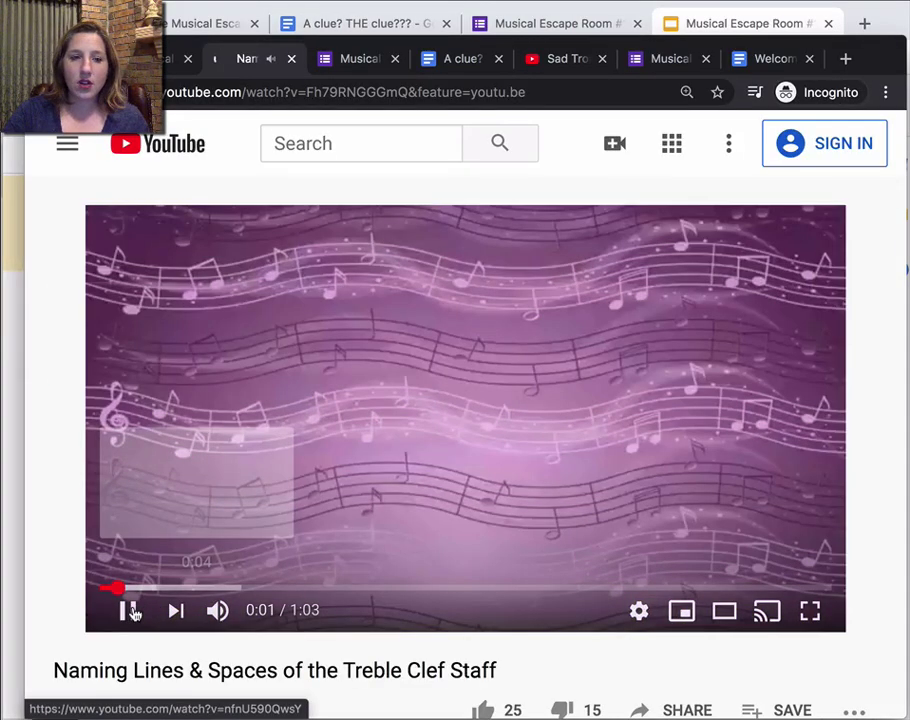
{"action": "left_click", "coordinate": [128, 610]}
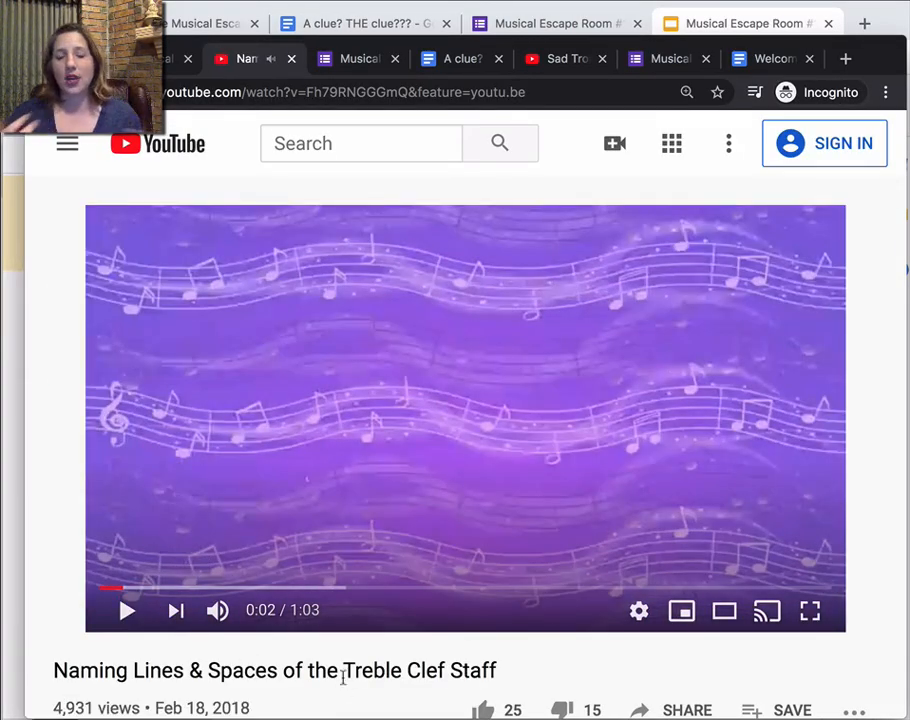
{"action": "scroll", "coordinate": [343, 678], "scroll_direction": "down", "scroll_amount": 1}
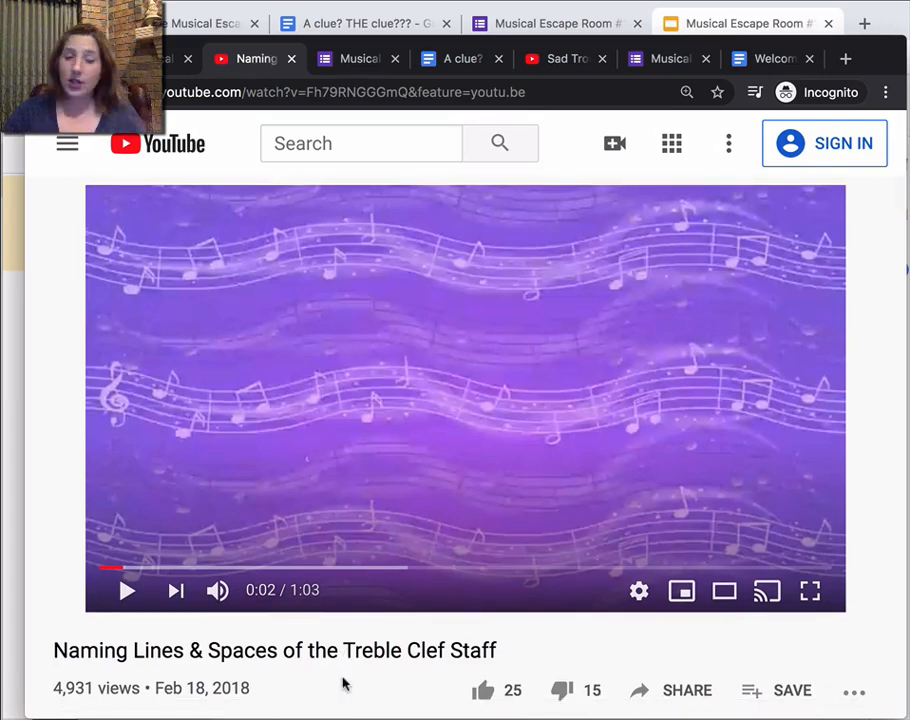
{"action": "left_click", "coordinate": [170, 58]}
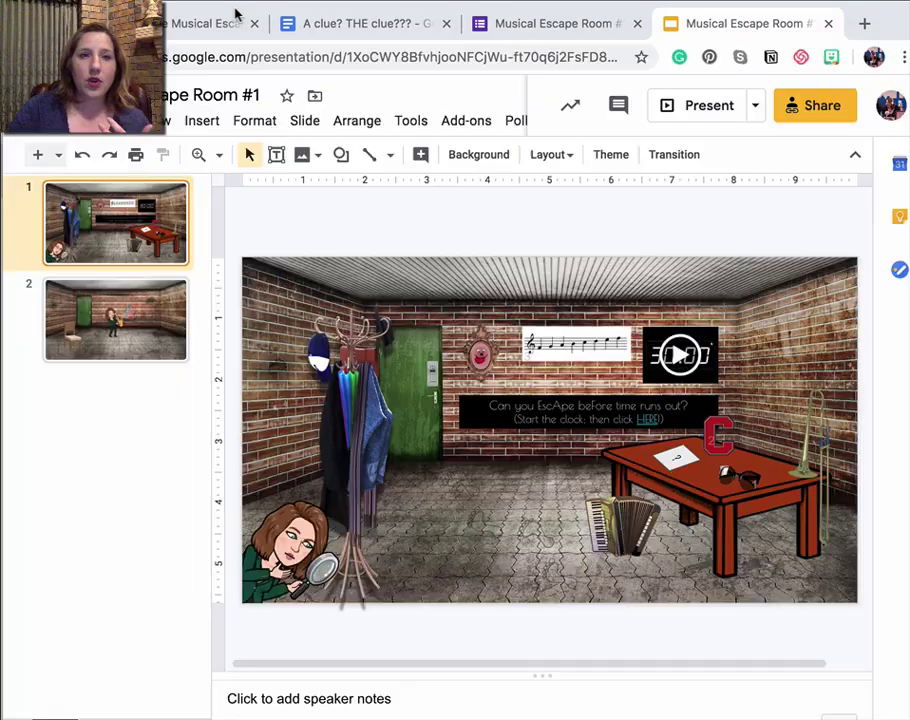
{"action": "left_click", "coordinate": [205, 23]}
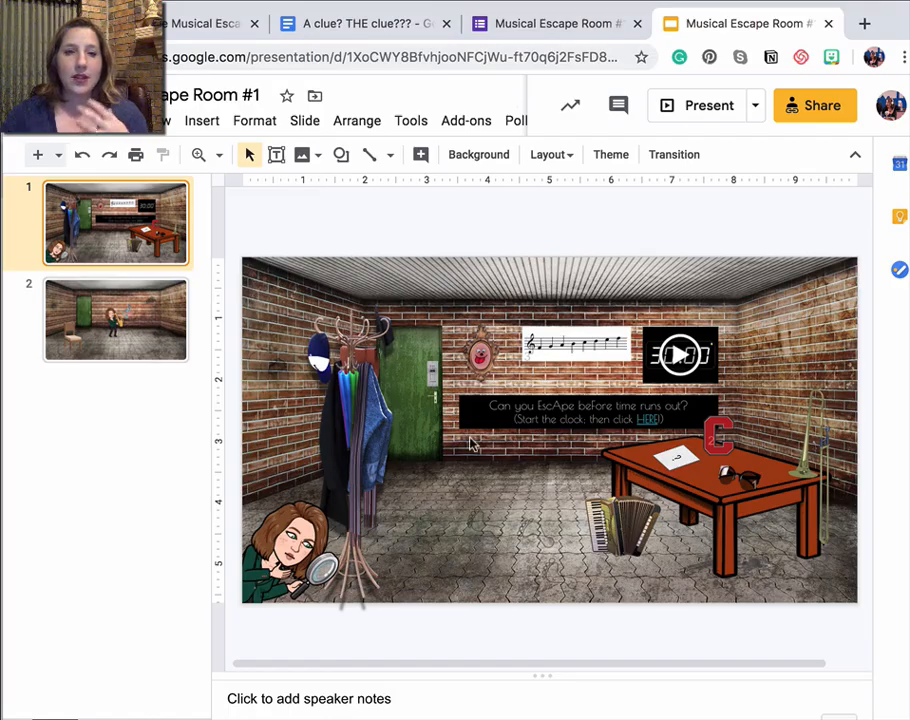
Select the chair on slide 2, start its link, and copy the clue document's URL from Docs
{"action": "left_click", "coordinate": [163, 322]}
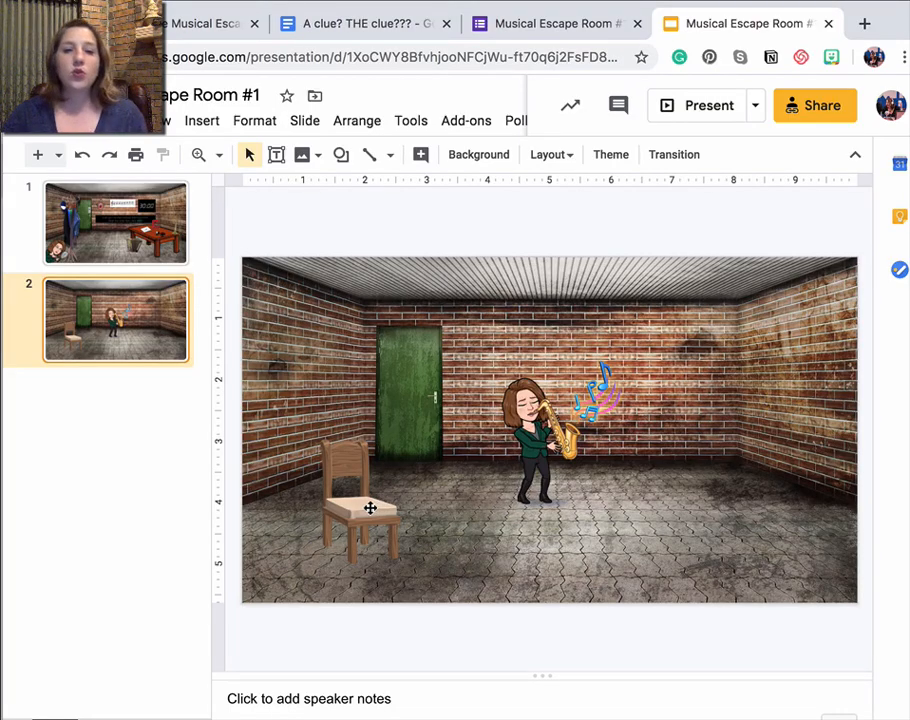
{"action": "left_click", "coordinate": [367, 511]}
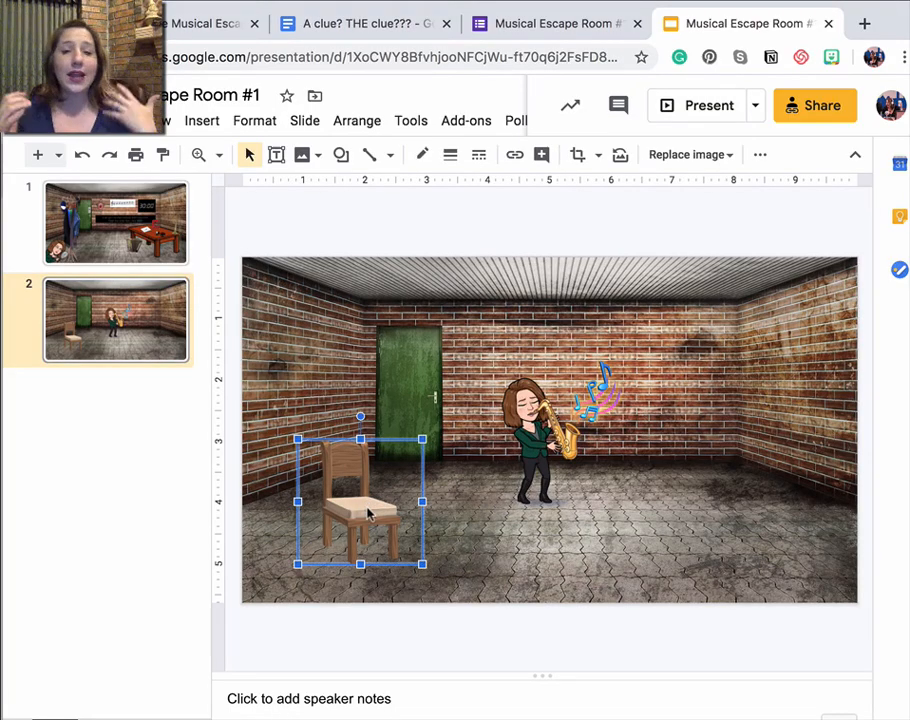
{"action": "left_click", "coordinate": [515, 154]}
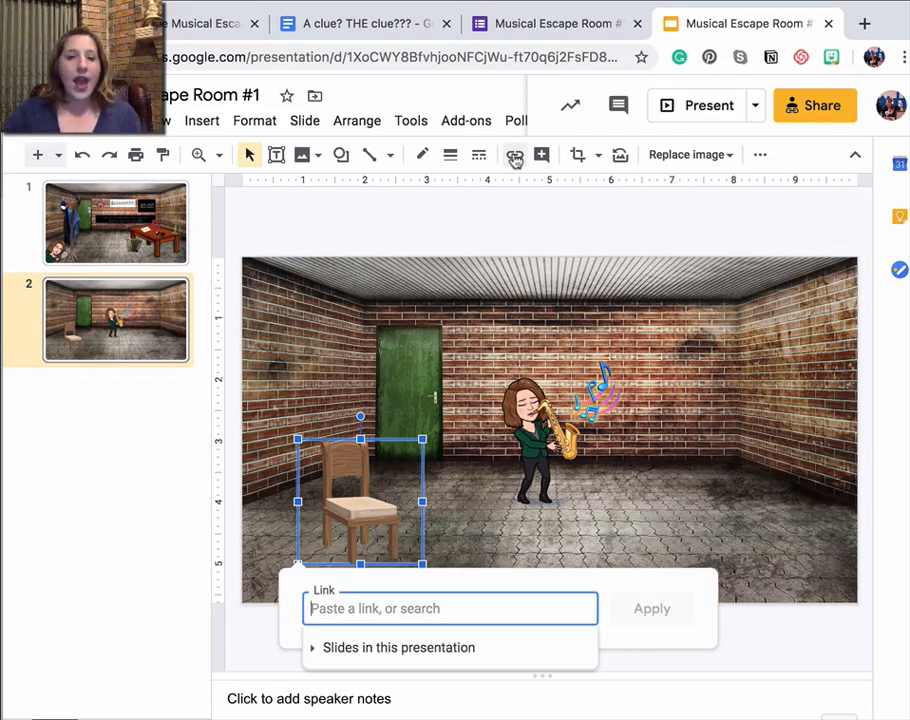
{"action": "left_click", "coordinate": [370, 23]}
{"action": "left_click", "coordinate": [400, 57]}
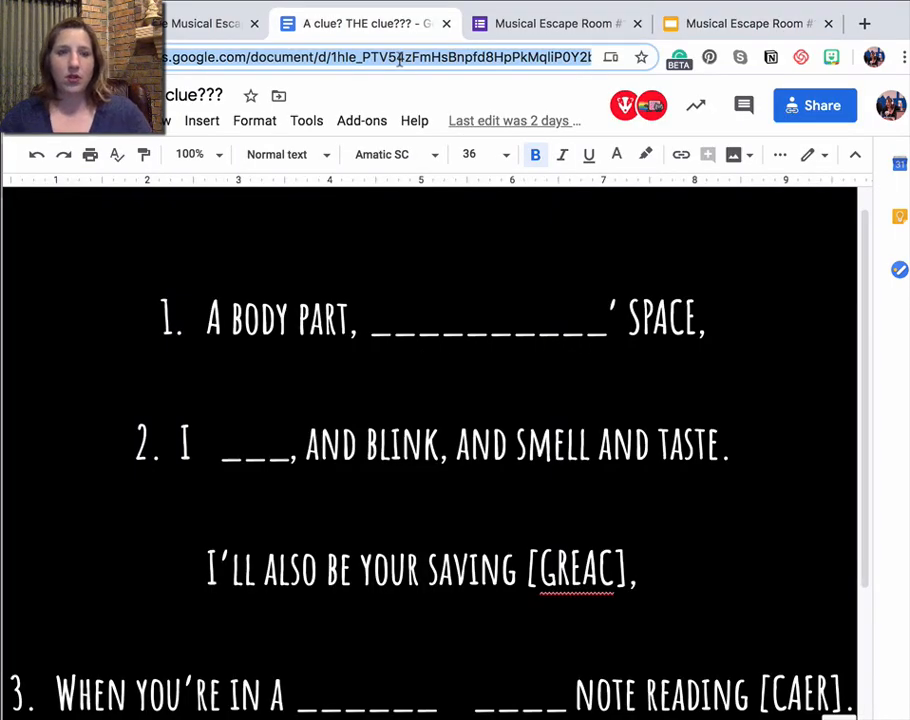
{"action": "key", "text": "ctrl+c"}
Paste the clue doc URL into the chair's link, change 'edit' to 'view', apply and verify it
{"action": "left_click", "coordinate": [707, 23]}
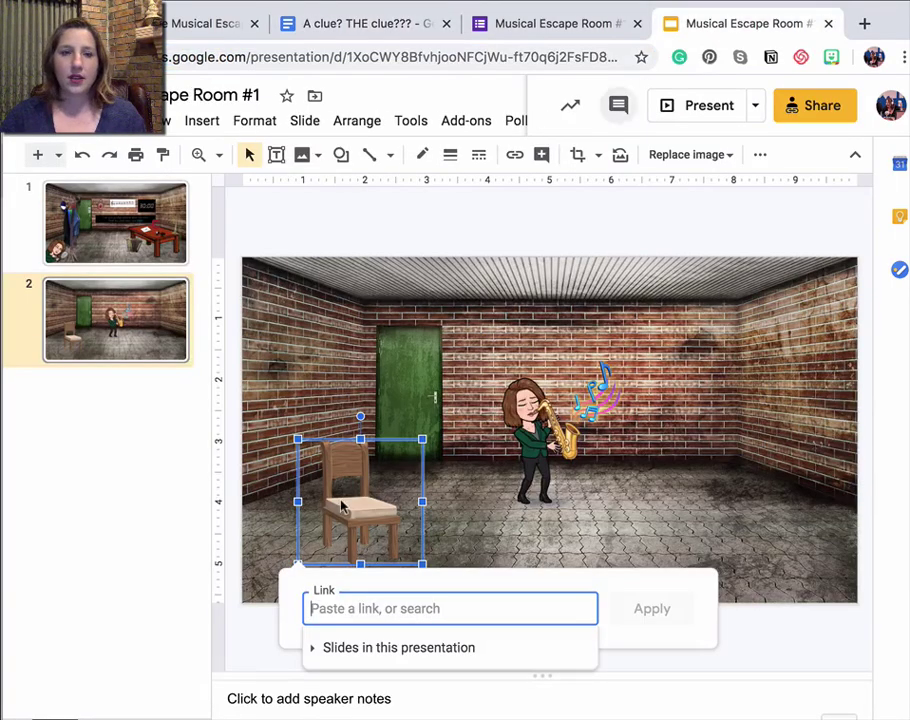
{"action": "left_click", "coordinate": [383, 609]}
{"action": "key", "text": "ctrl+v"}
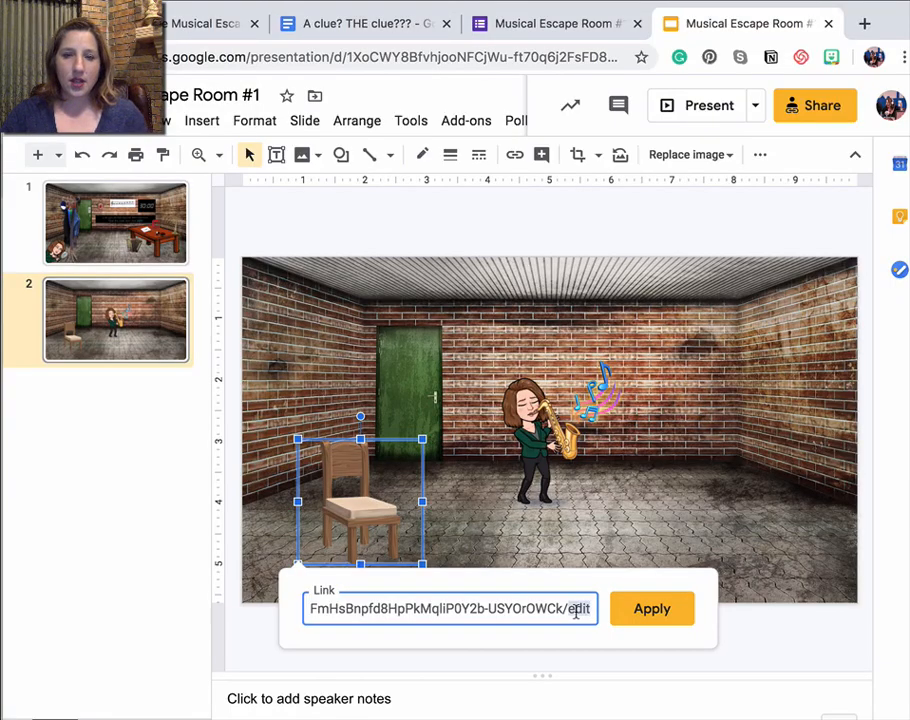
{"action": "double_click", "coordinate": [578, 609]}
{"action": "type", "text": "view"}
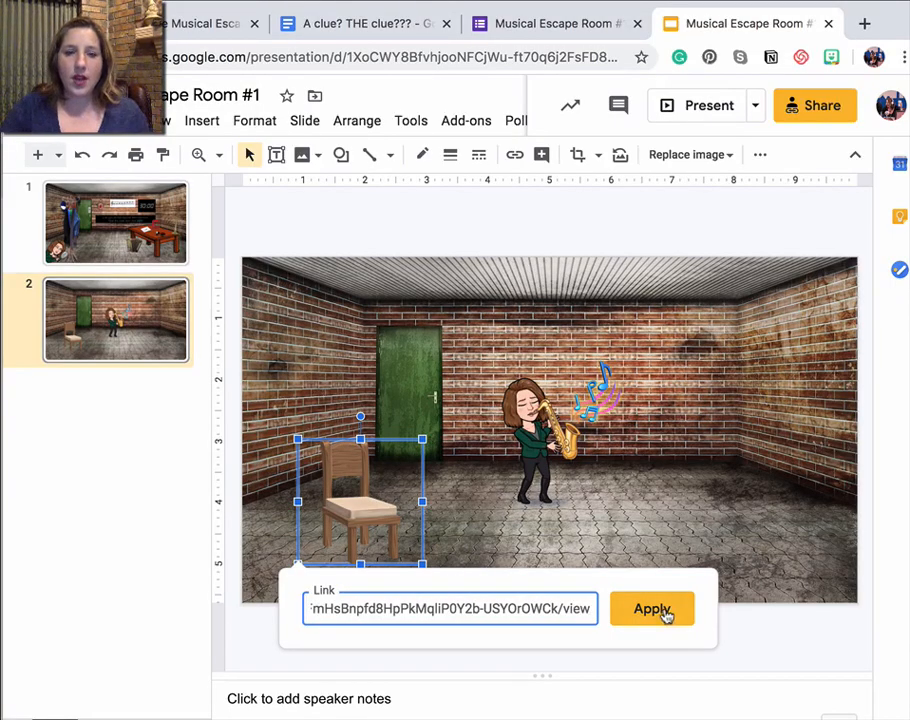
{"action": "left_click", "coordinate": [652, 608]}
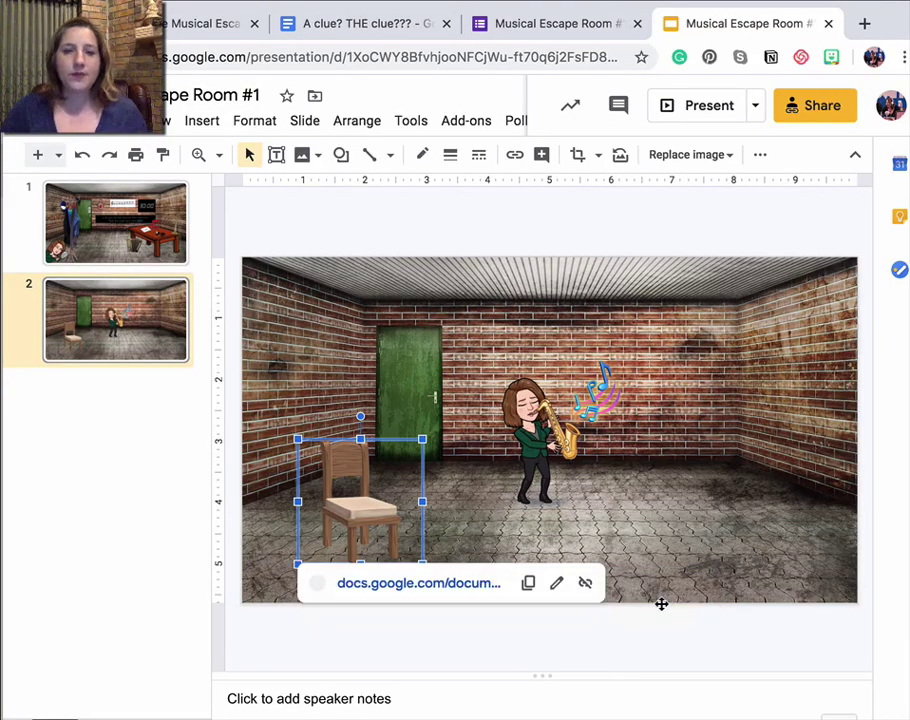
{"action": "left_click", "coordinate": [700, 556]}
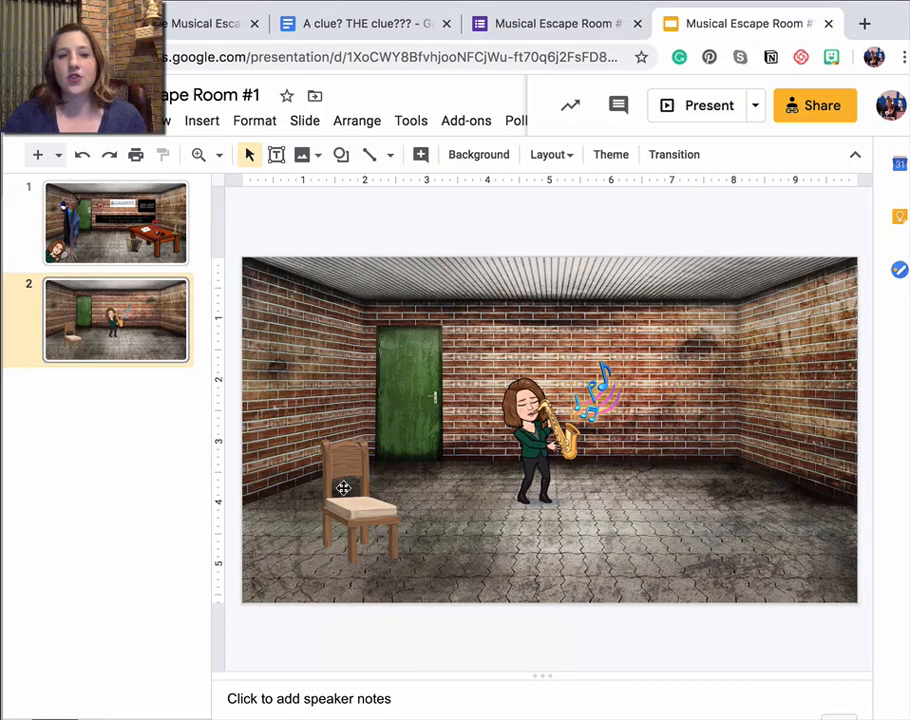
{"action": "left_click", "coordinate": [385, 530]}
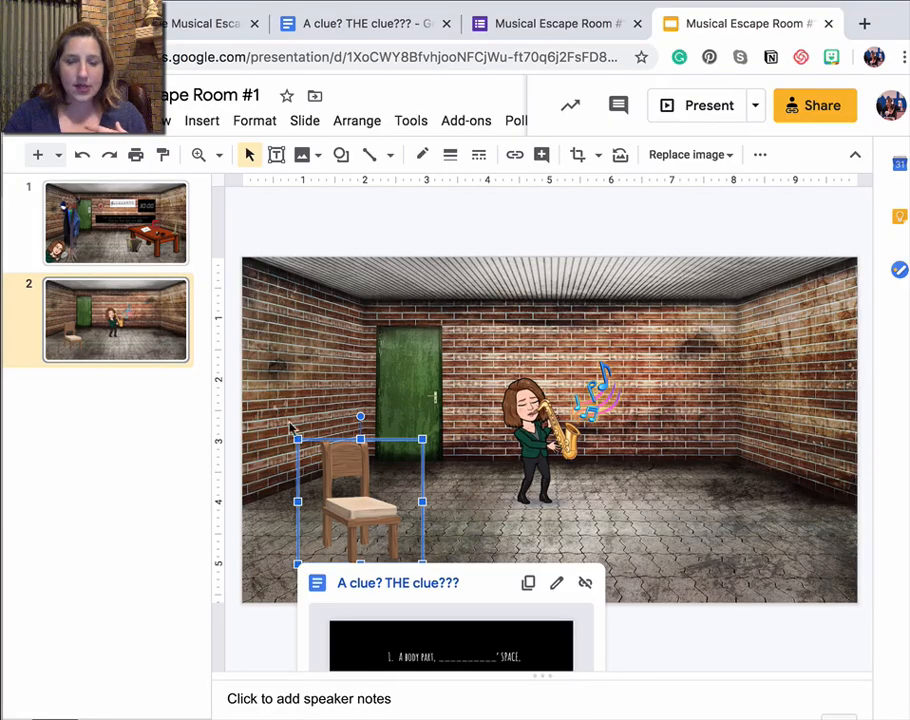
{"action": "left_click", "coordinate": [580, 520]}
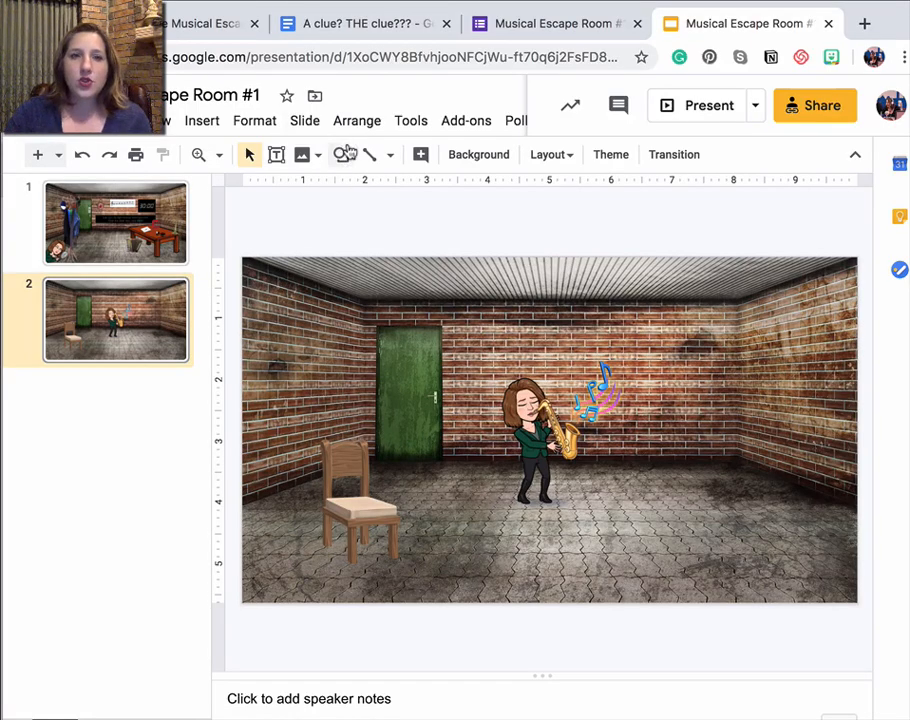
Draw a rectangle shape covering the green door on slide 2
{"action": "left_click", "coordinate": [342, 155]}
{"action": "mouse_move", "coordinate": [395, 189]}
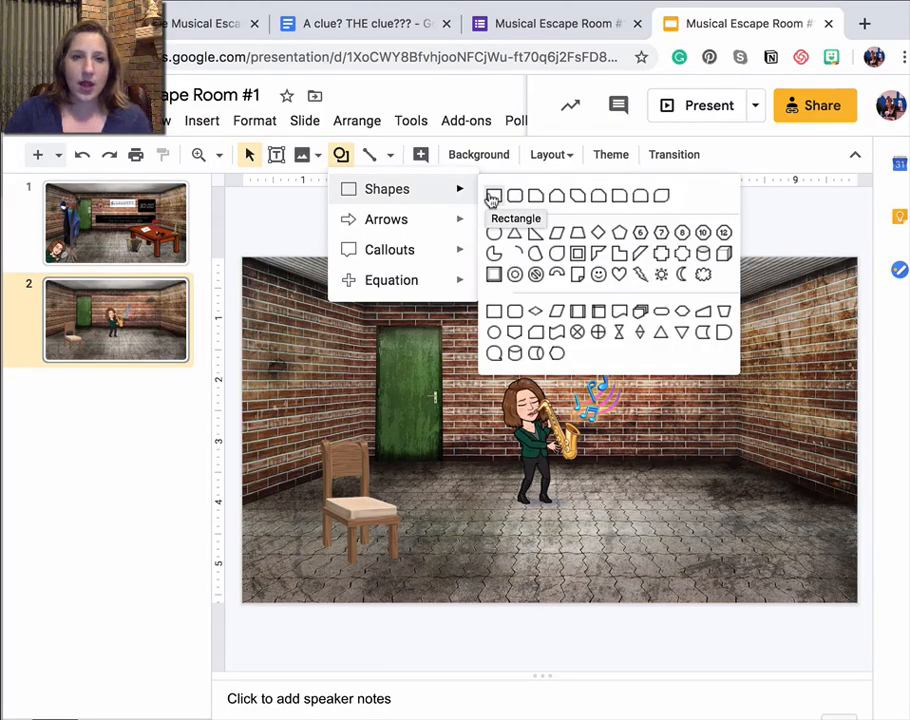
{"action": "left_click", "coordinate": [492, 197]}
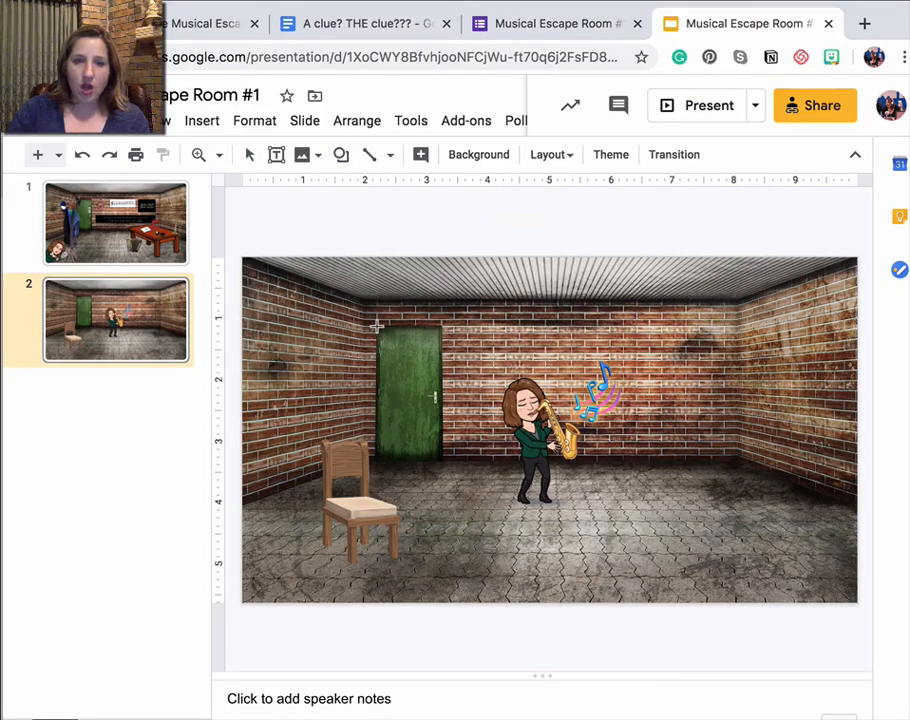
{"action": "left_click_drag", "start_coordinate": [376, 325], "coordinate": [443, 458]}
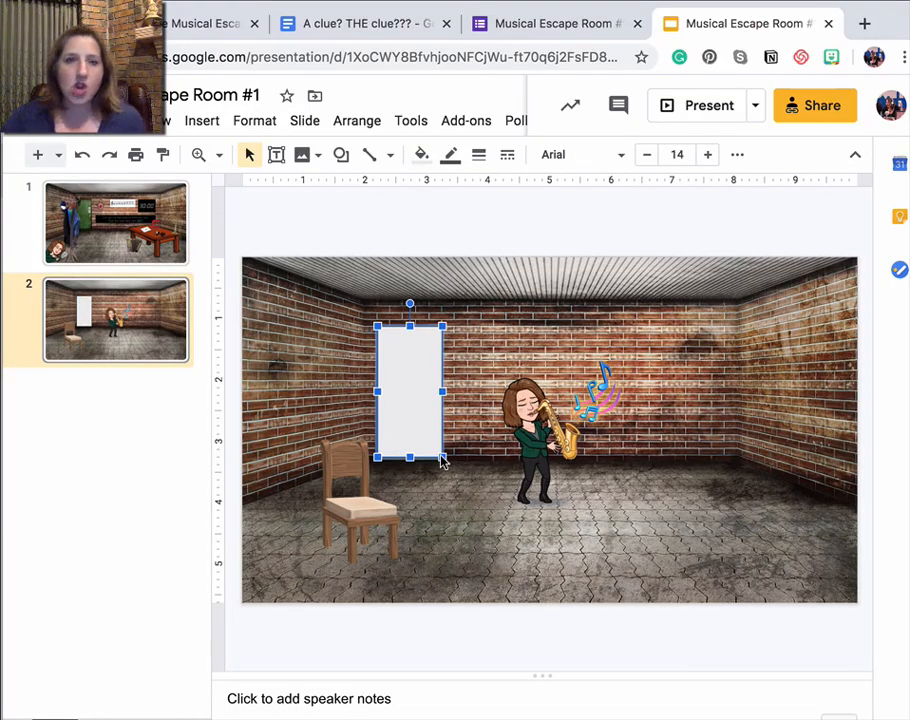
Link the rectangle to the clue document URL with 'edit' changed to 'view'
{"action": "right_click", "coordinate": [423, 373]}
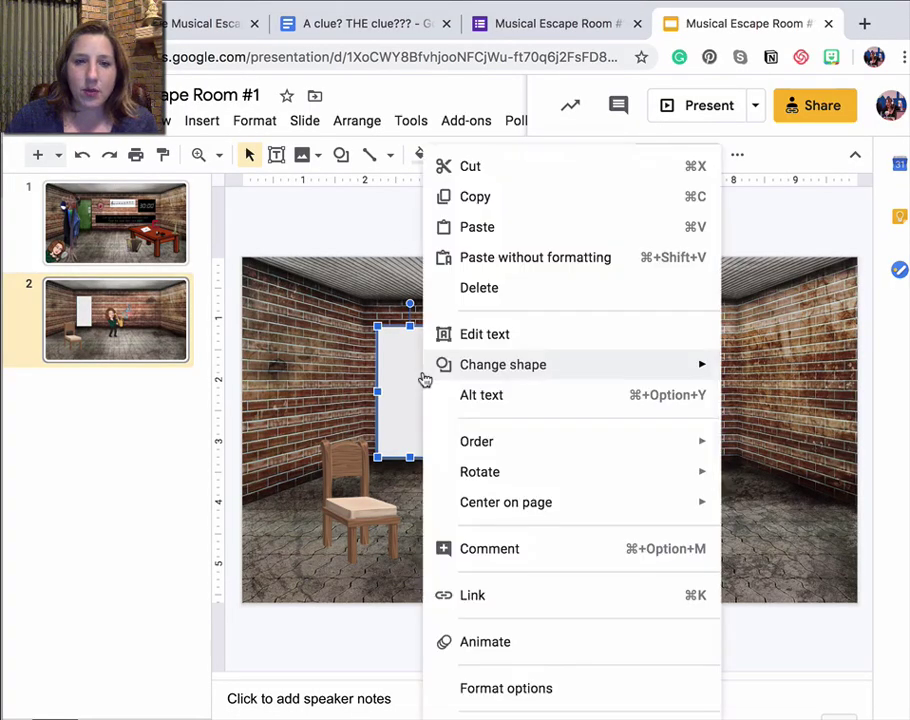
{"action": "left_click", "coordinate": [484, 598]}
{"action": "key", "text": "super+v"}
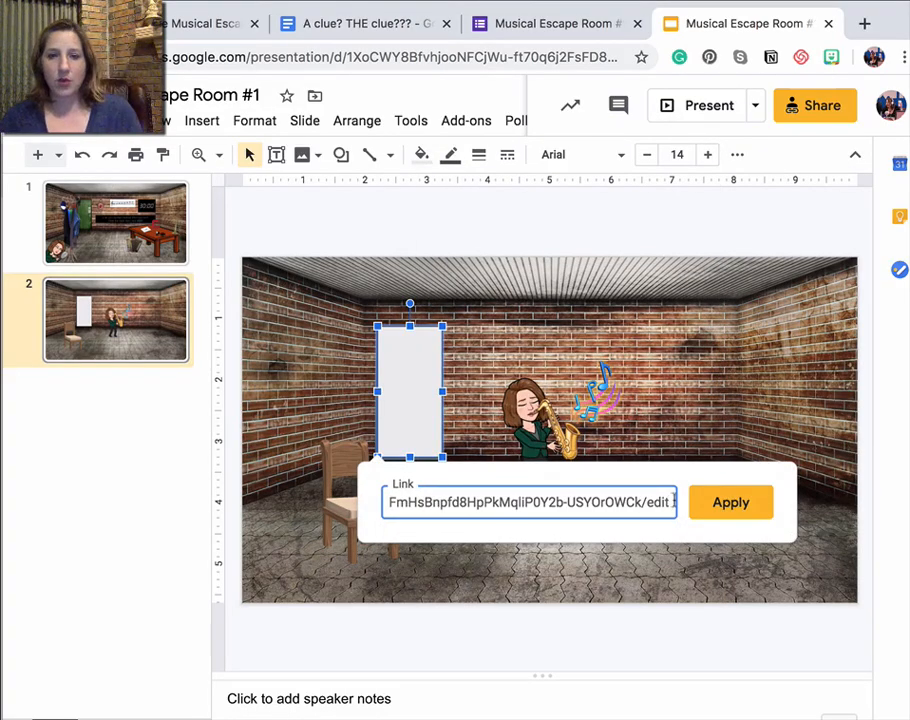
{"action": "double_click", "coordinate": [657, 502]}
{"action": "type", "text": "view"}
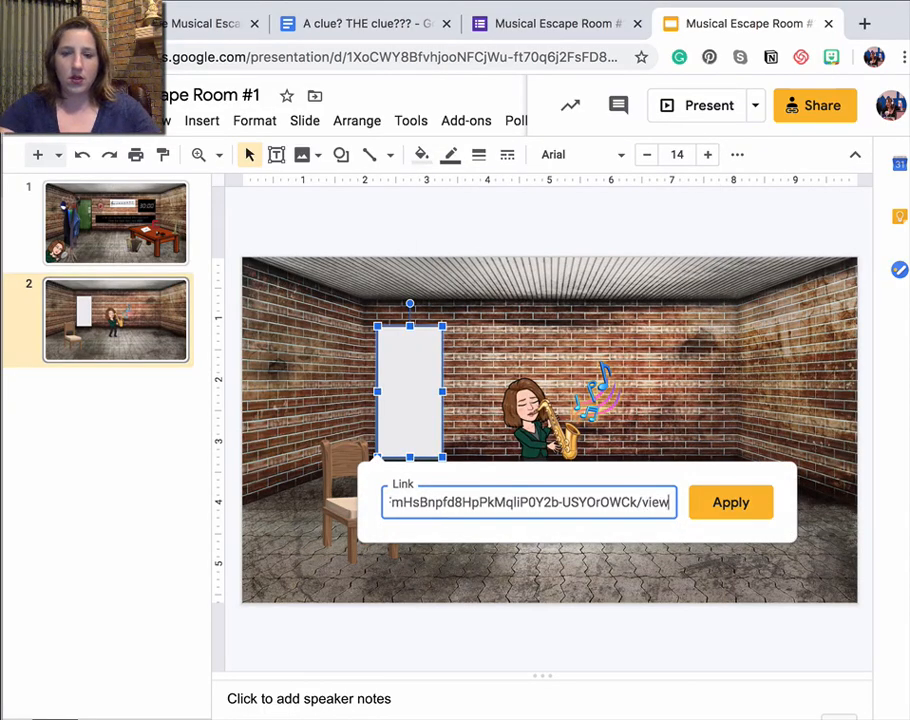
{"action": "key", "text": "Return"}
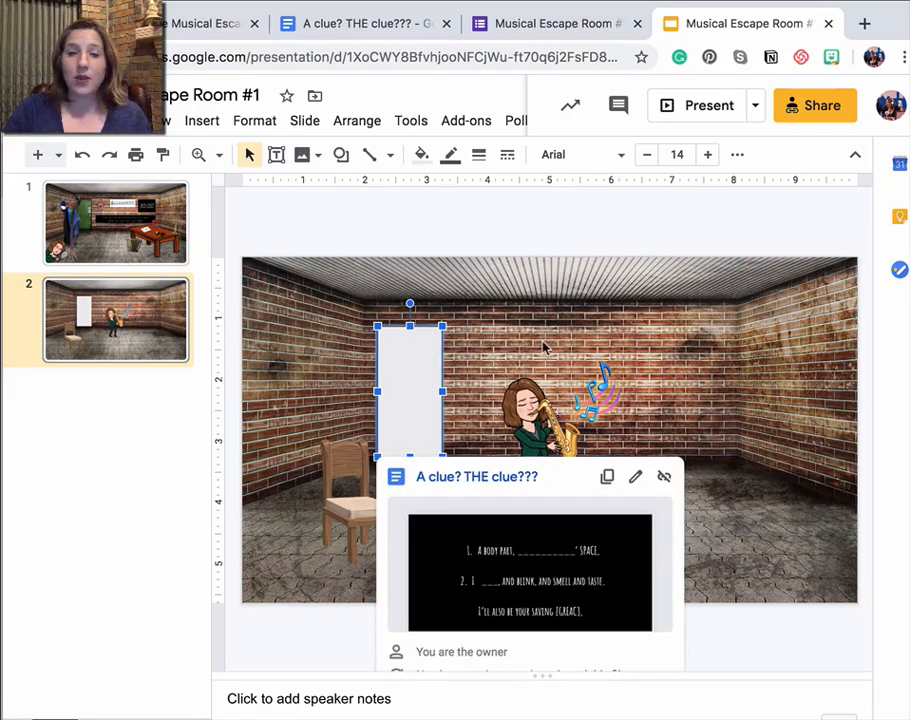
Set the door rectangle's fill and border colours to Transparent so the door shows through
{"action": "key", "text": "Escape"}
{"action": "left_click", "coordinate": [420, 392]}
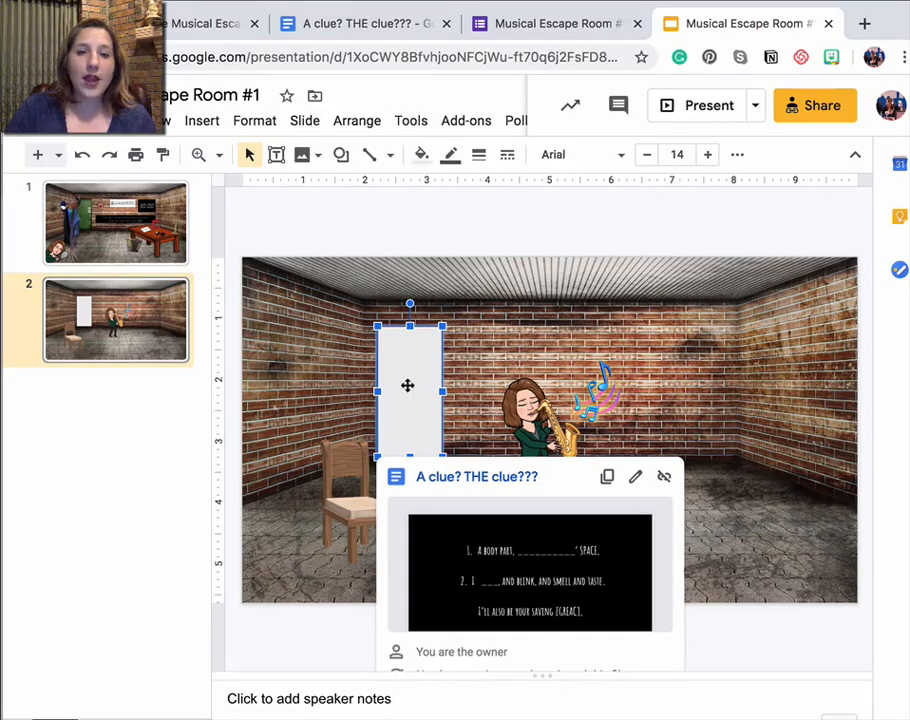
{"action": "left_click", "coordinate": [420, 155]}
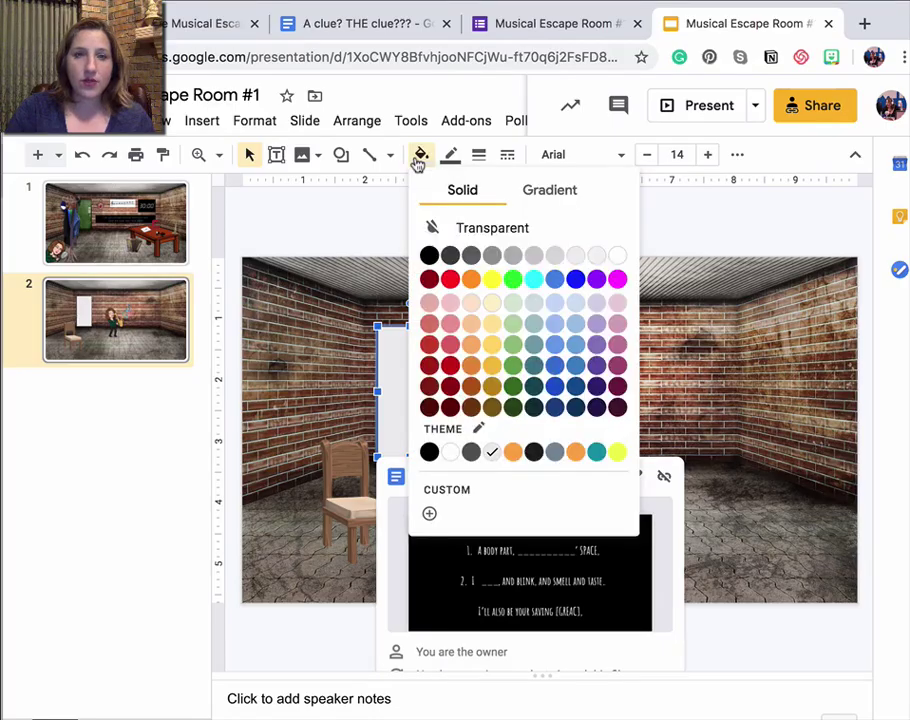
{"action": "left_click", "coordinate": [487, 228]}
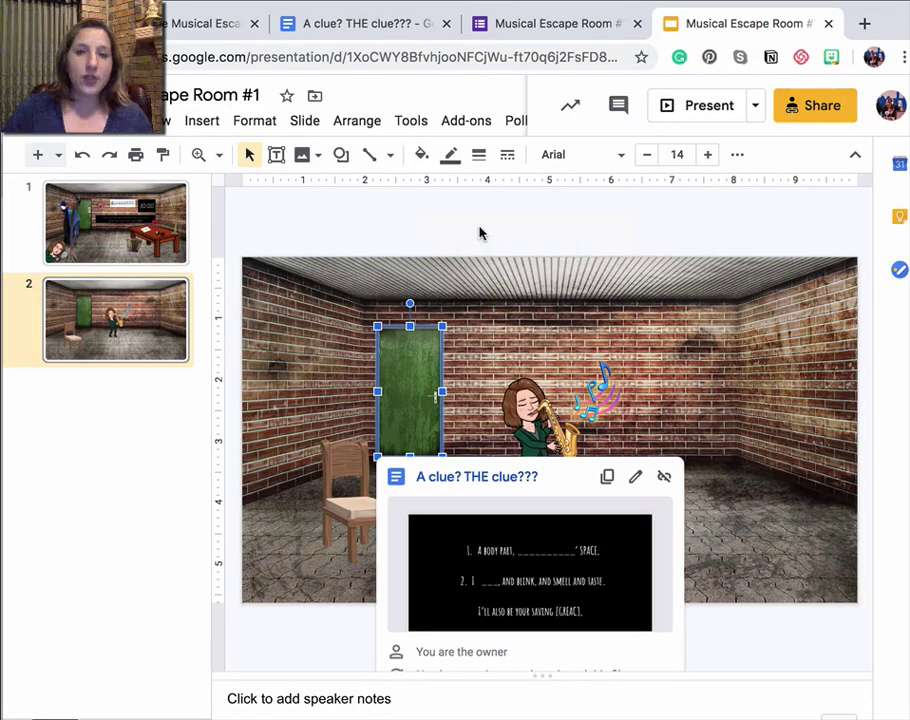
{"action": "left_click", "coordinate": [452, 154]}
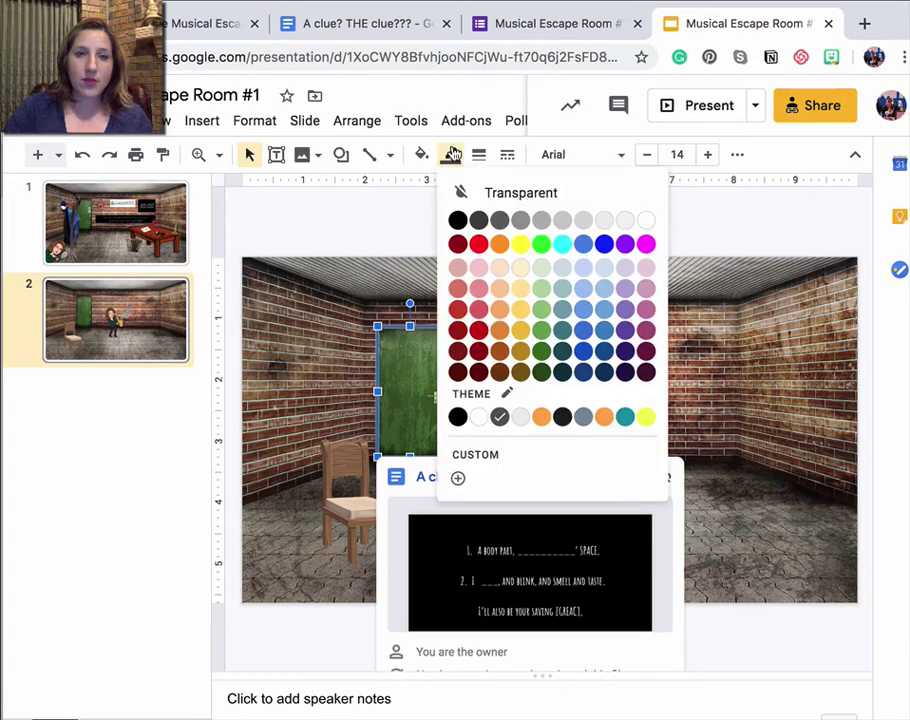
{"action": "left_click", "coordinate": [495, 192]}
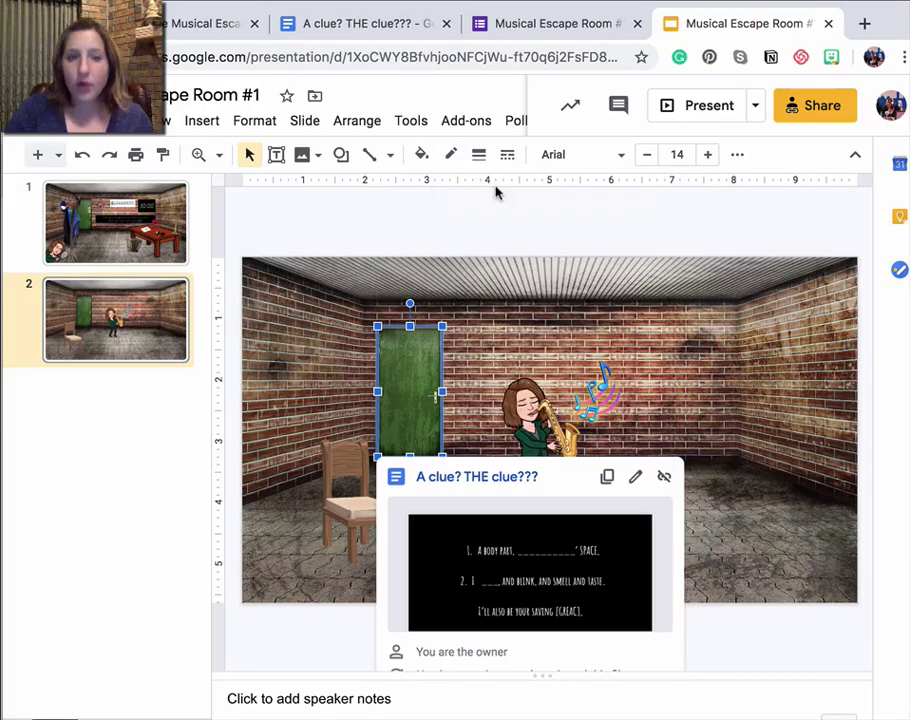
{"action": "left_click", "coordinate": [537, 325]}
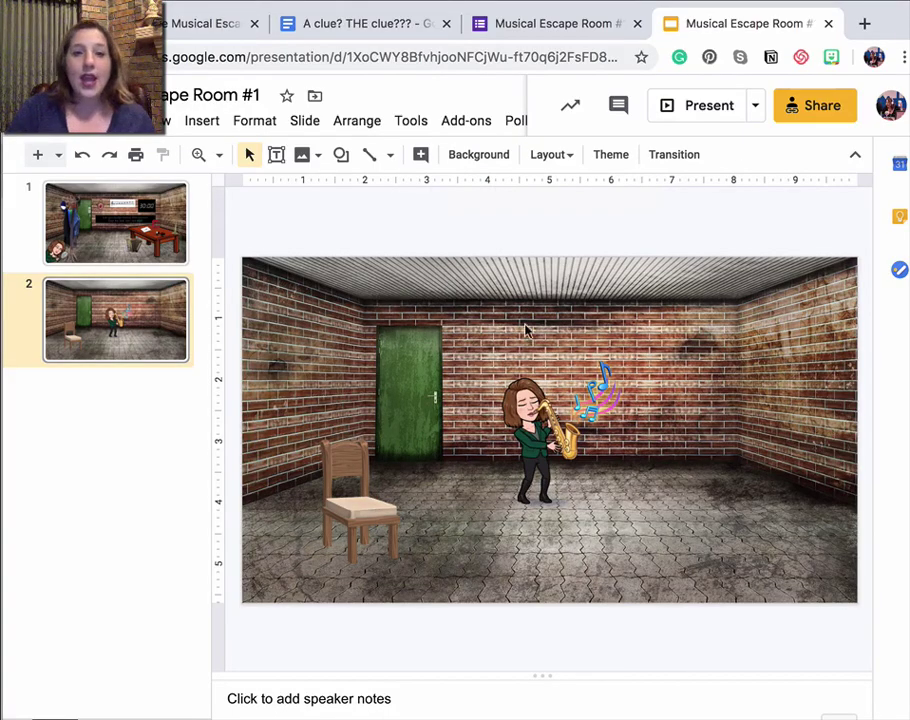
{"action": "left_click", "coordinate": [430, 362]}
{"action": "left_click", "coordinate": [337, 360]}
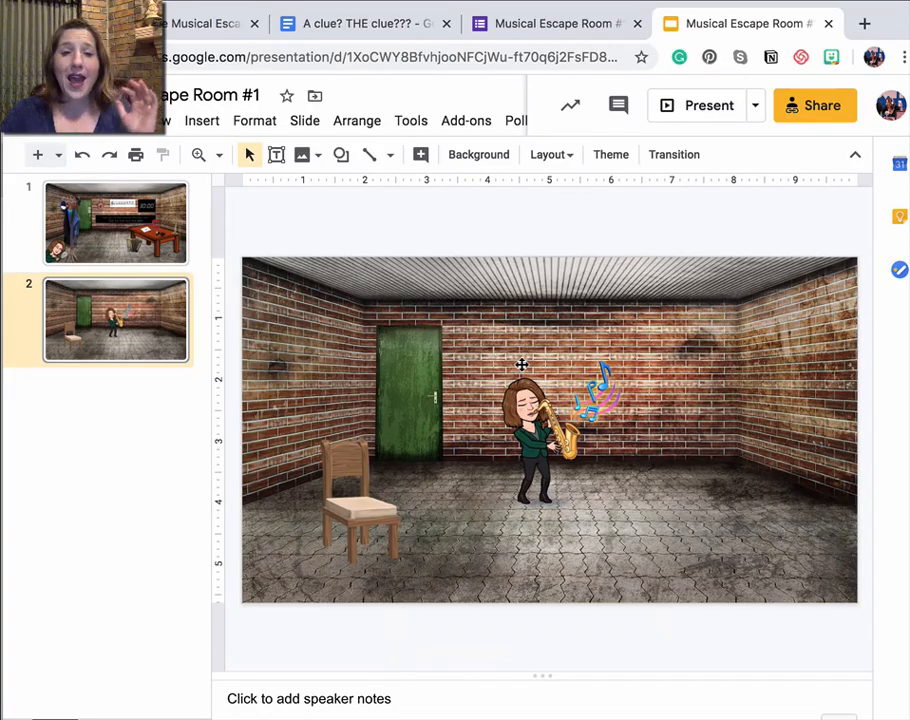
{"action": "left_click", "coordinate": [353, 510]}
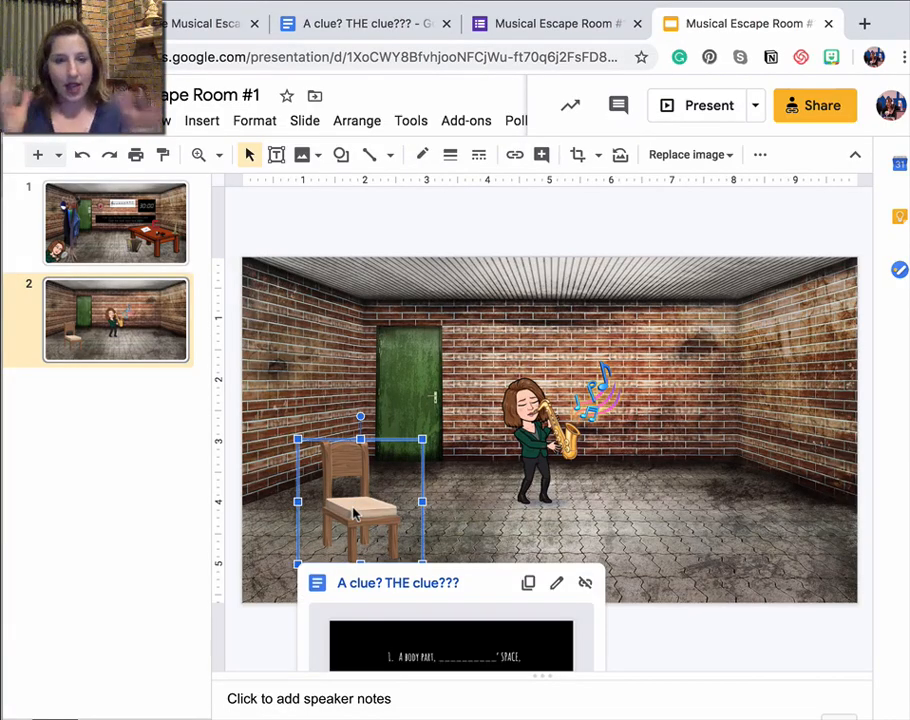
{"action": "left_click", "coordinate": [398, 383]}
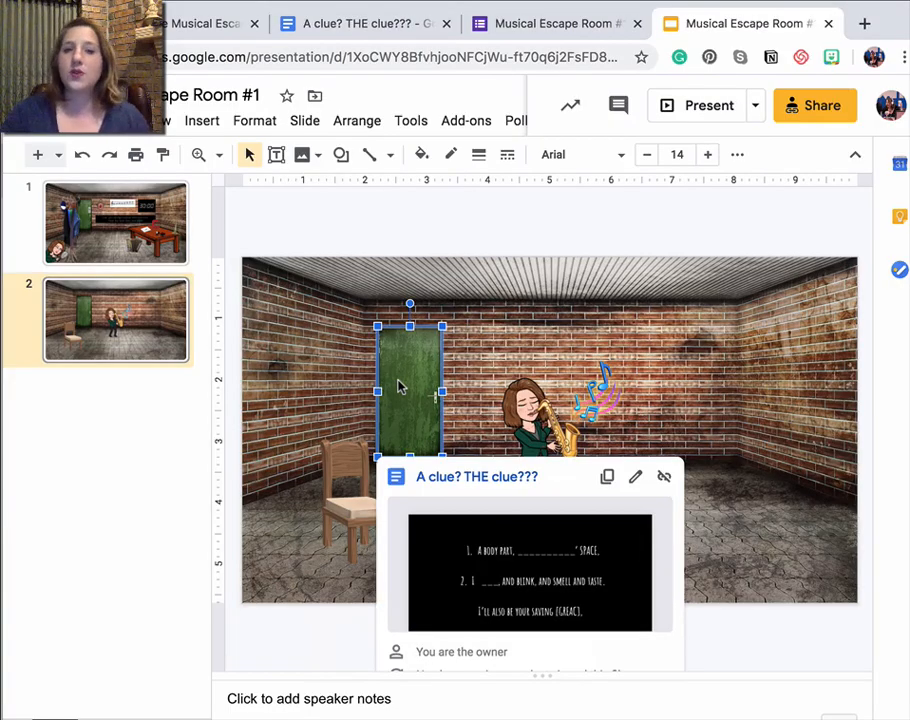
{"action": "left_click", "coordinate": [348, 504]}
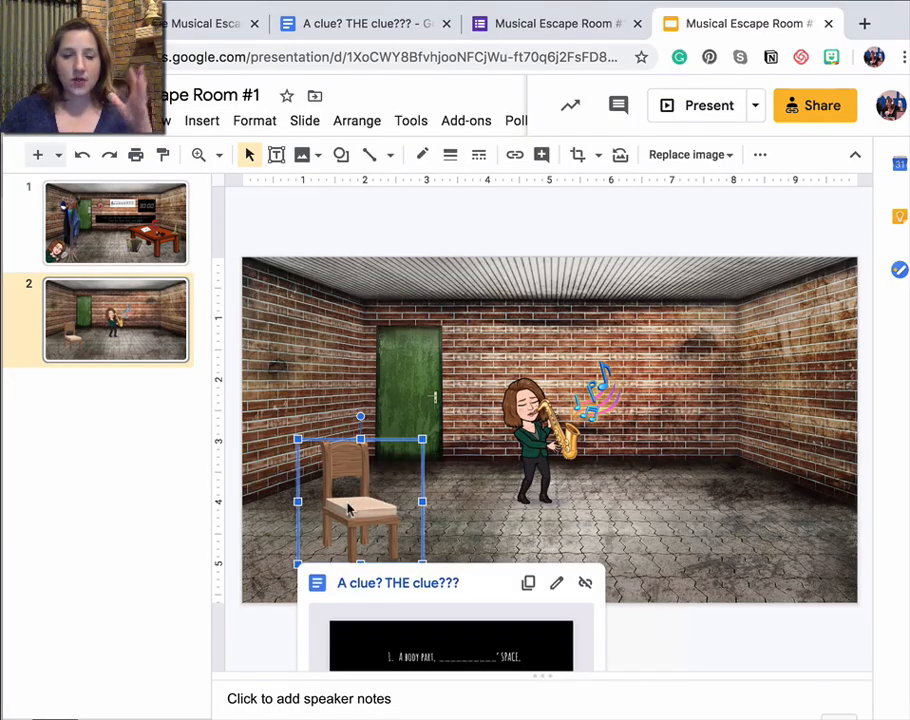
{"action": "left_click", "coordinate": [428, 362]}
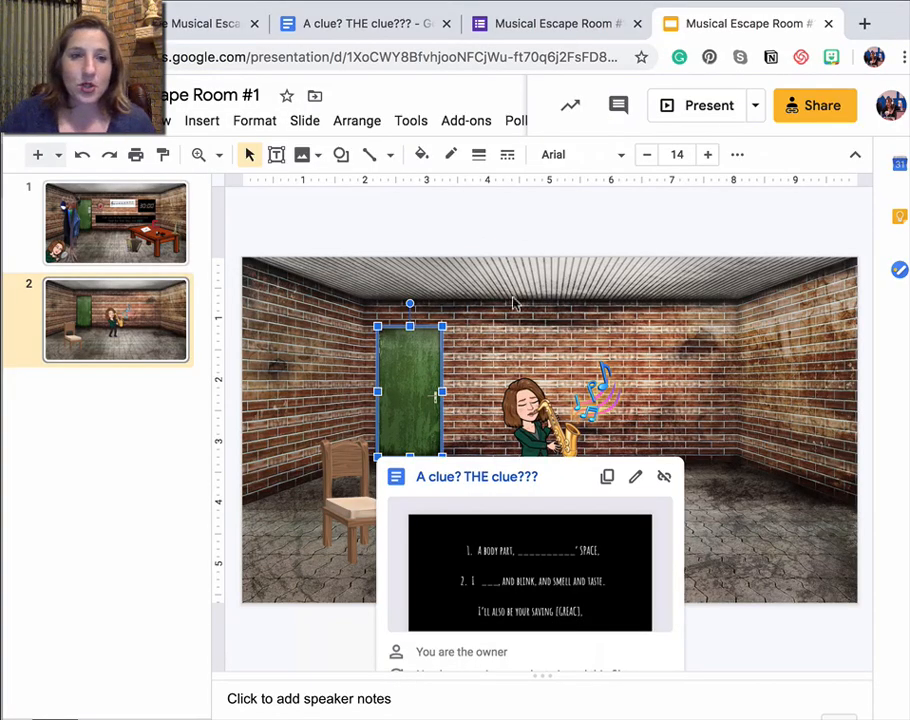
{"action": "left_click", "coordinate": [115, 222]}
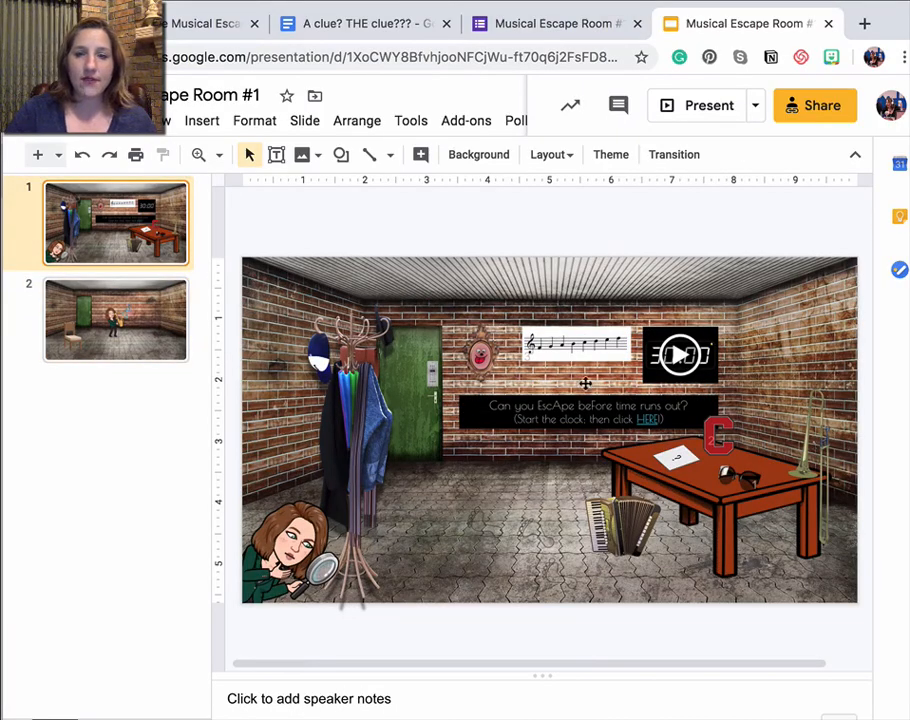
{"action": "left_click", "coordinate": [158, 330]}
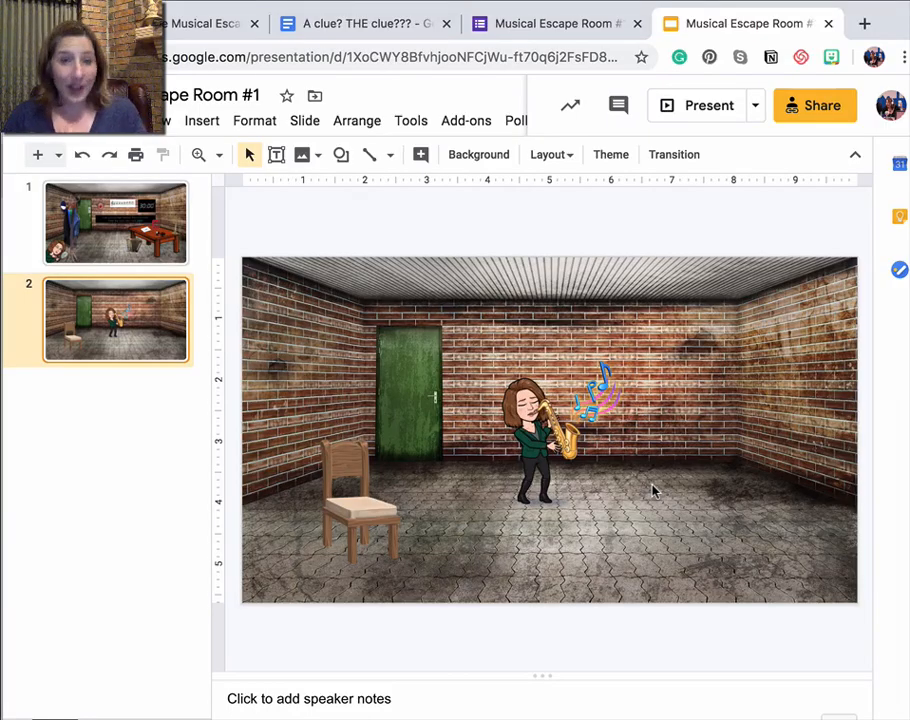
Insert the YouTube '60 Minute Timer' with gentle beep from the video search results onto slide 2
{"action": "left_click", "coordinate": [202, 121]}
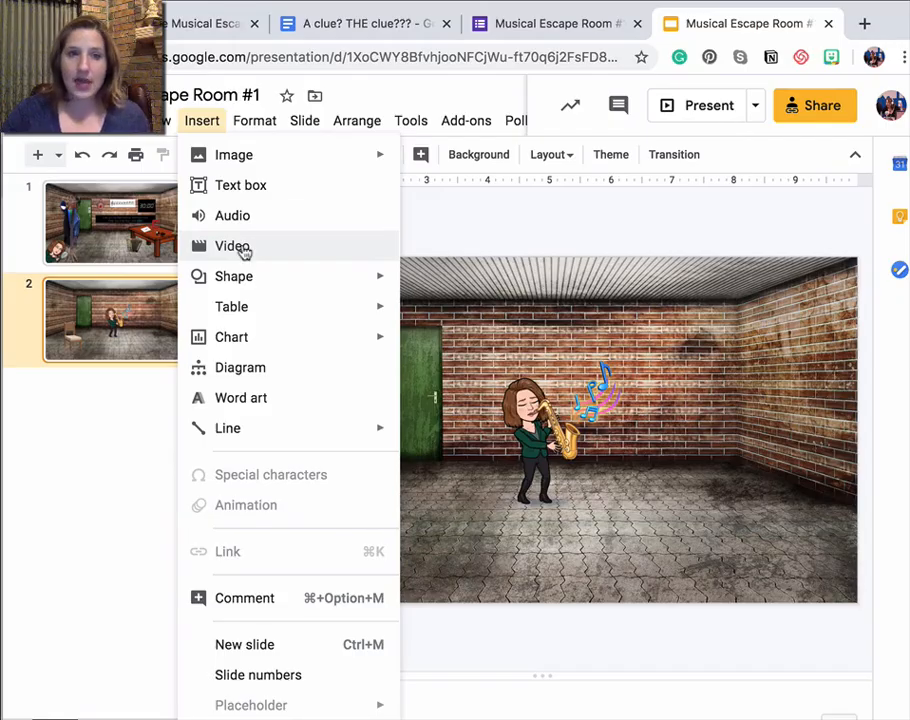
{"action": "left_click", "coordinate": [244, 251]}
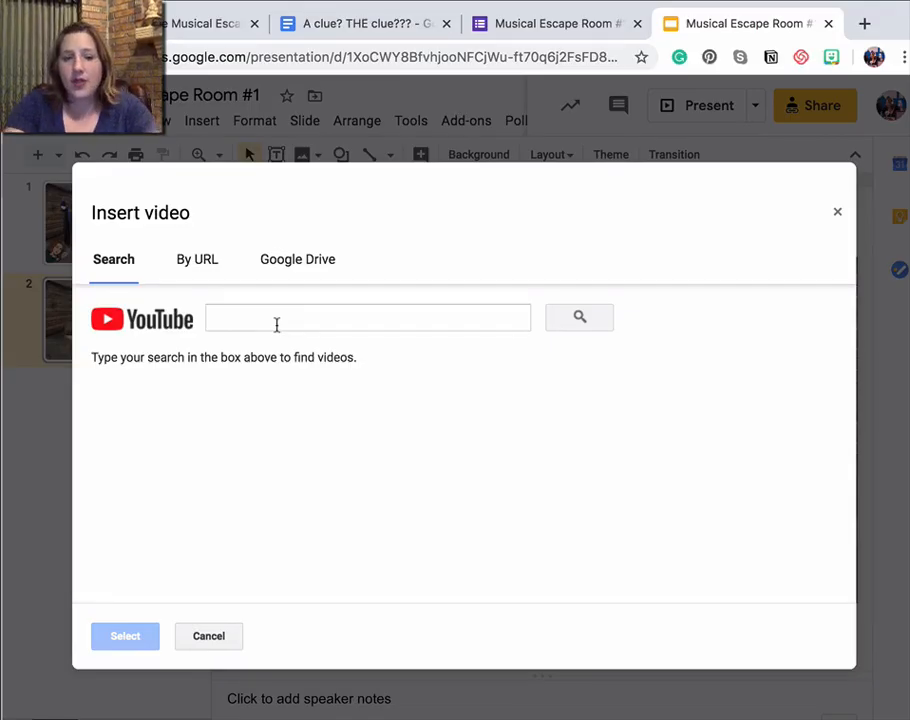
{"action": "left_click", "coordinate": [277, 323]}
{"action": "type", "text": "60 minute timer"}
{"action": "key", "text": "Return"}
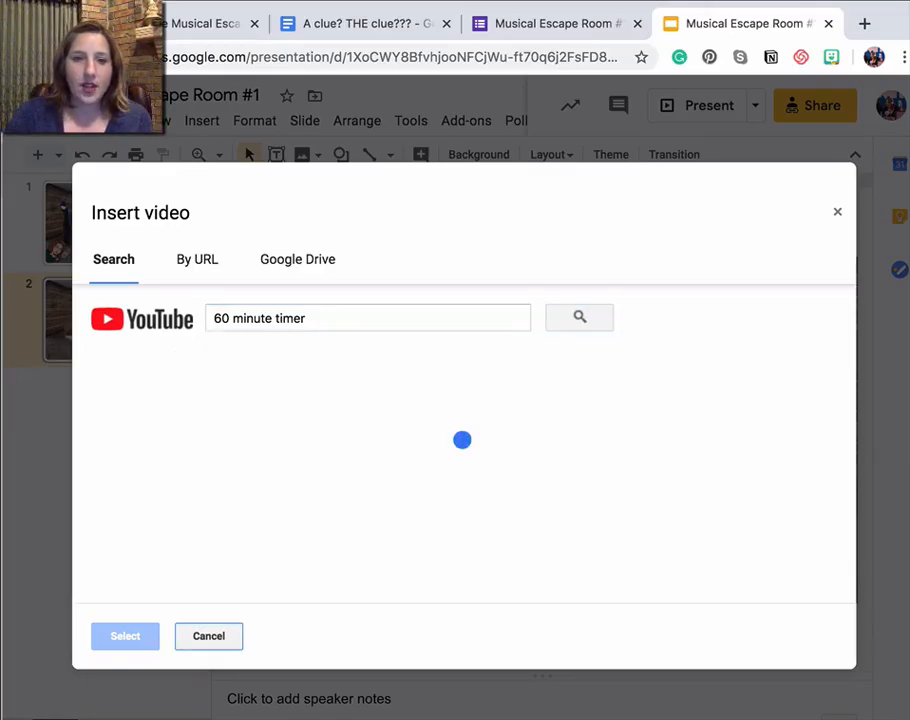
{"action": "scroll", "coordinate": [495, 556], "scroll_direction": "down", "scroll_amount": 2}
{"action": "scroll", "coordinate": [495, 556], "scroll_direction": "down", "scroll_amount": 1}
{"action": "scroll", "coordinate": [495, 556], "scroll_direction": "down", "scroll_amount": 2}
{"action": "scroll", "coordinate": [495, 556], "scroll_direction": "down", "scroll_amount": 1}
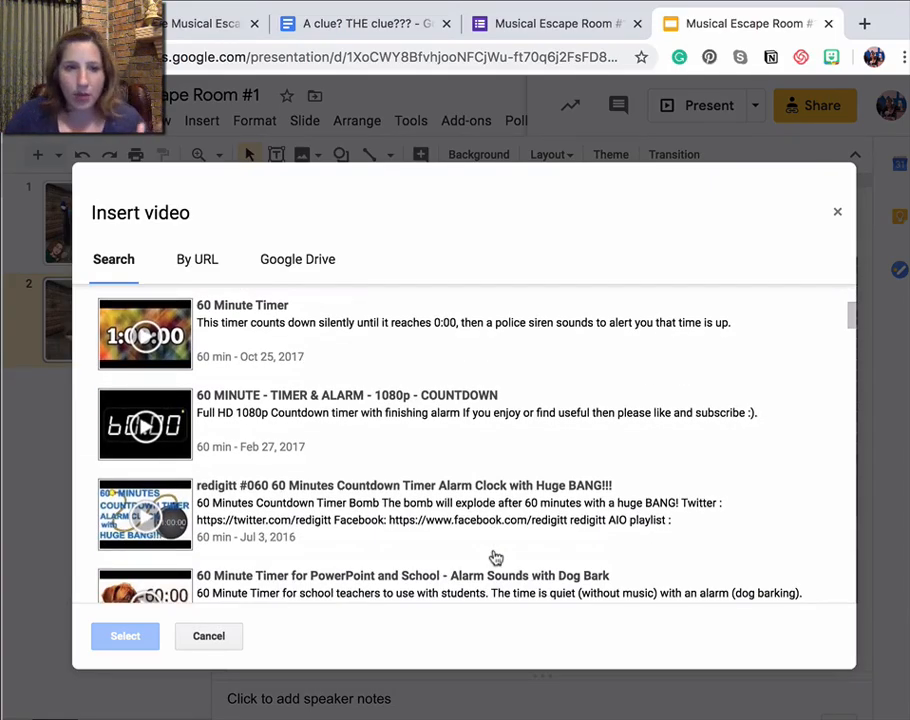
{"action": "scroll", "coordinate": [520, 490], "scroll_direction": "up", "scroll_amount": 2}
{"action": "scroll", "coordinate": [528, 482], "scroll_direction": "up", "scroll_amount": 1}
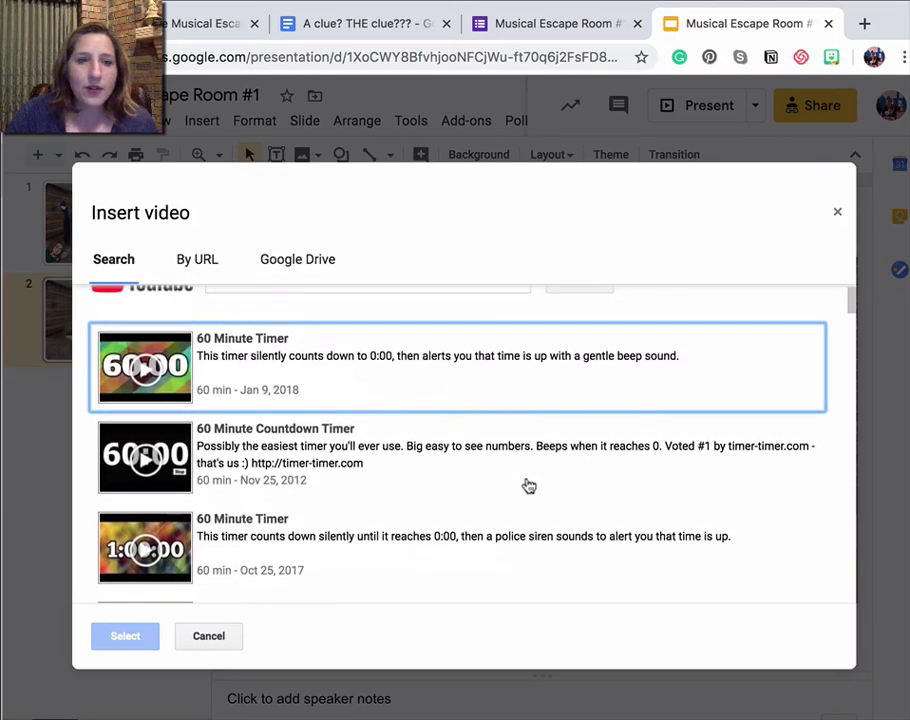
{"action": "left_click", "coordinate": [490, 375]}
{"action": "left_click", "coordinate": [125, 636]}
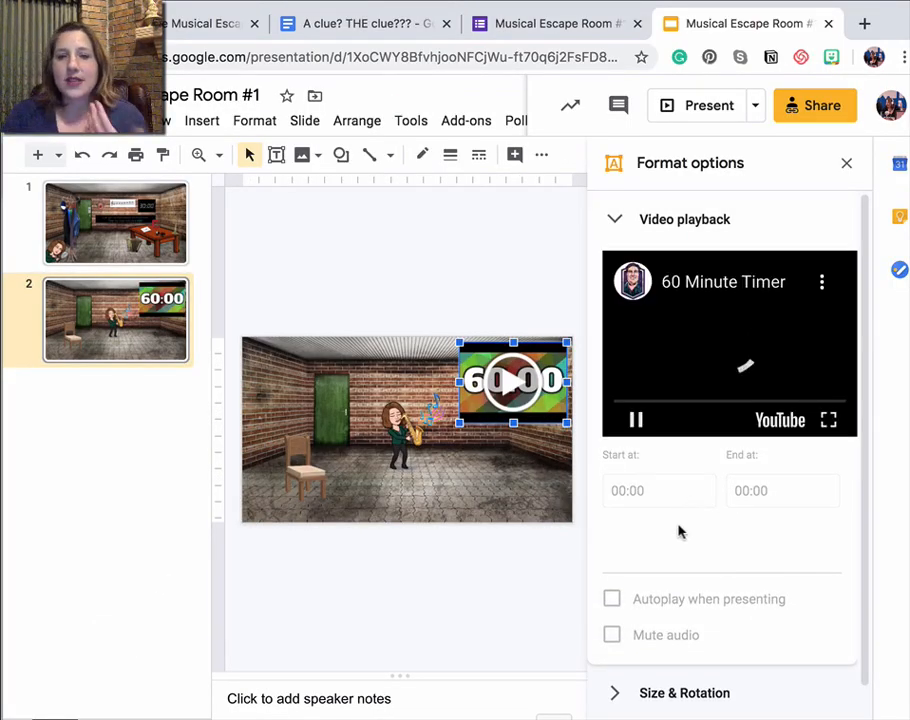
Set the timer video to autoplay when presenting and mute its audio
{"action": "left_click", "coordinate": [612, 599]}
{"action": "scroll", "coordinate": [790, 582], "scroll_direction": "down", "scroll_amount": 1}
{"action": "scroll", "coordinate": [790, 582], "scroll_direction": "down", "scroll_amount": 1}
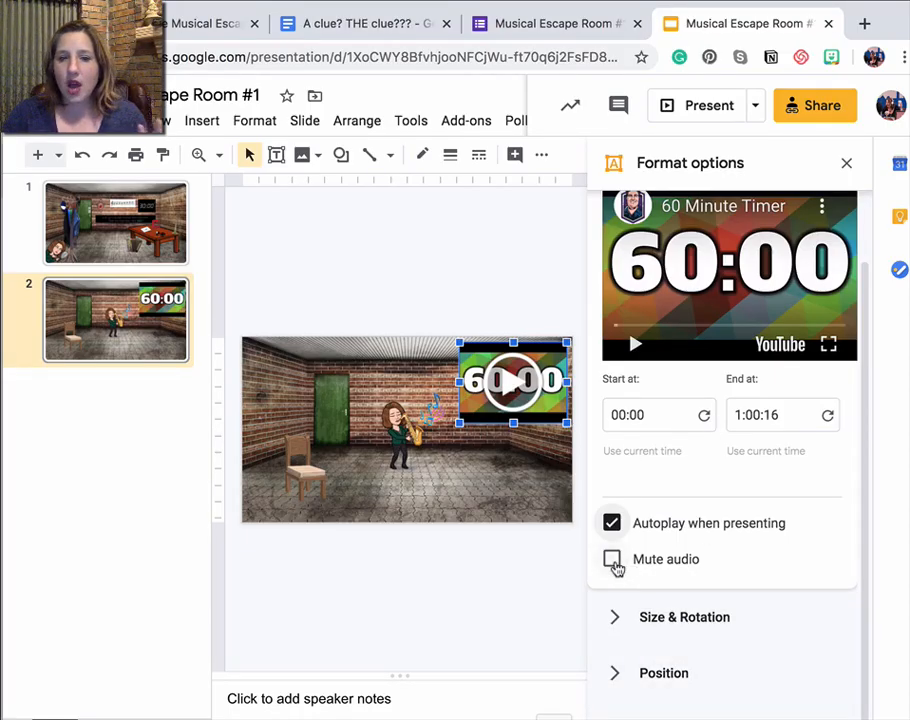
{"action": "left_click", "coordinate": [612, 559]}
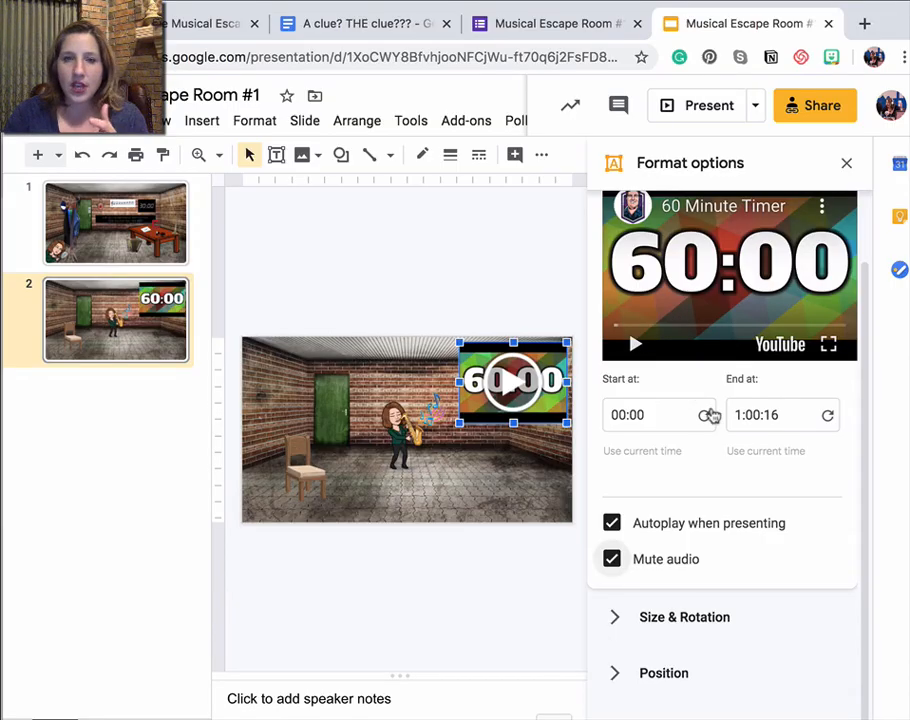
{"action": "left_click", "coordinate": [845, 165]}
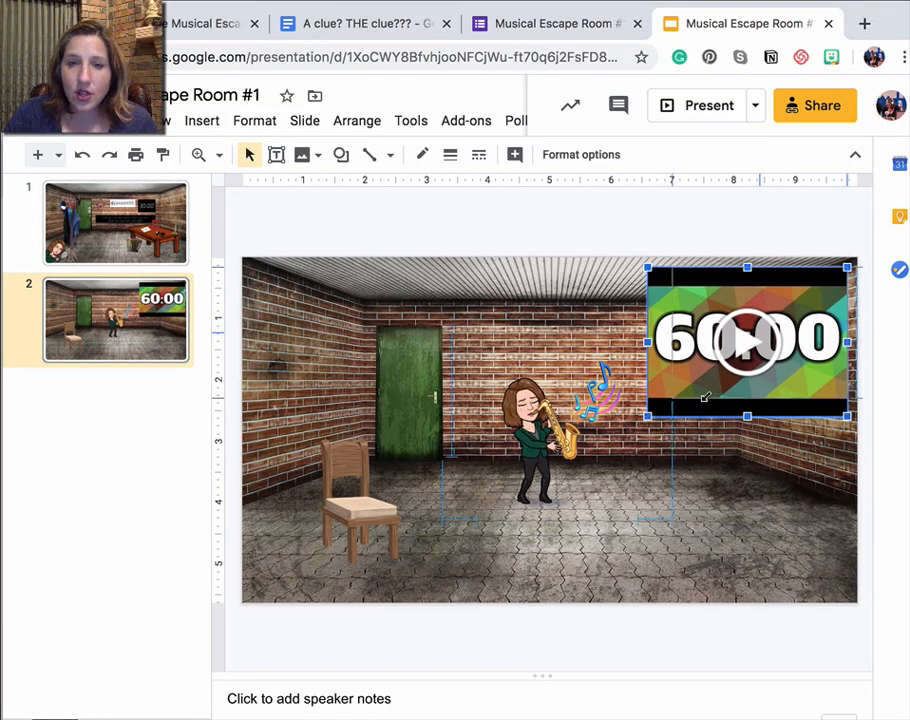
Shrink the timer video onto the upper right wall and present slide 2 to test it
{"action": "mouse_move", "coordinate": [648, 418]}
{"action": "left_mouse_down"}
{"action": "mouse_move", "coordinate": [755, 335]}
{"action": "mouse_move", "coordinate": [684, 352]}
{"action": "left_mouse_up"}
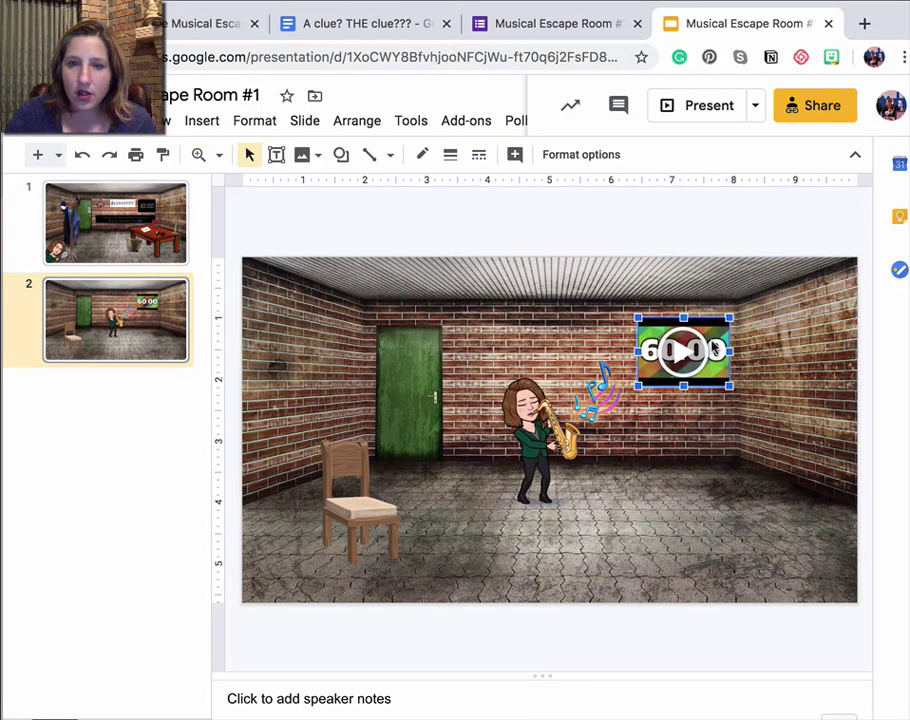
{"action": "left_click", "coordinate": [642, 456]}
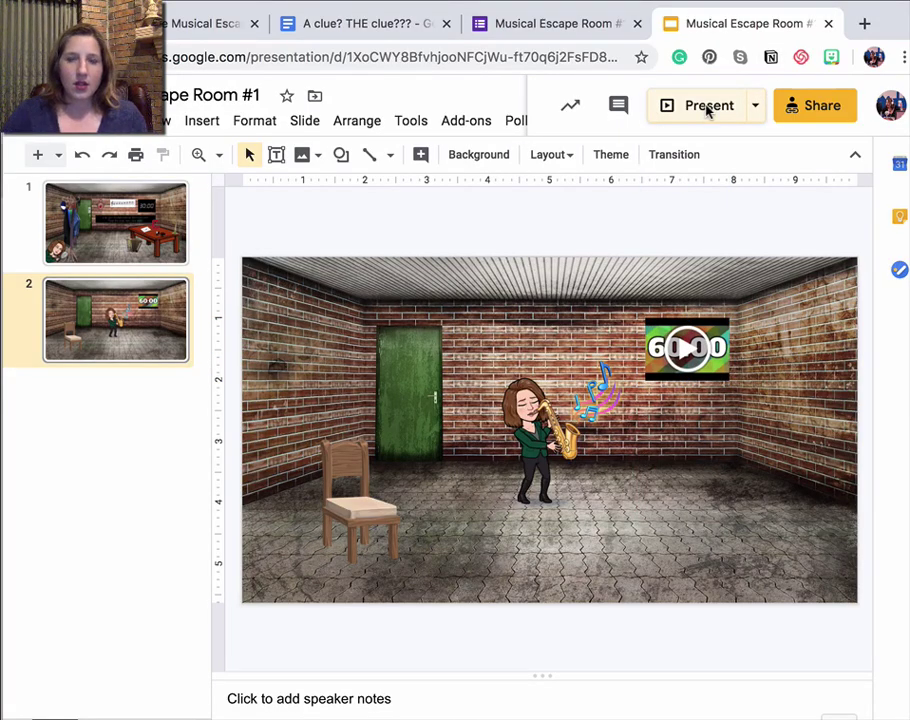
{"action": "left_click", "coordinate": [707, 106]}
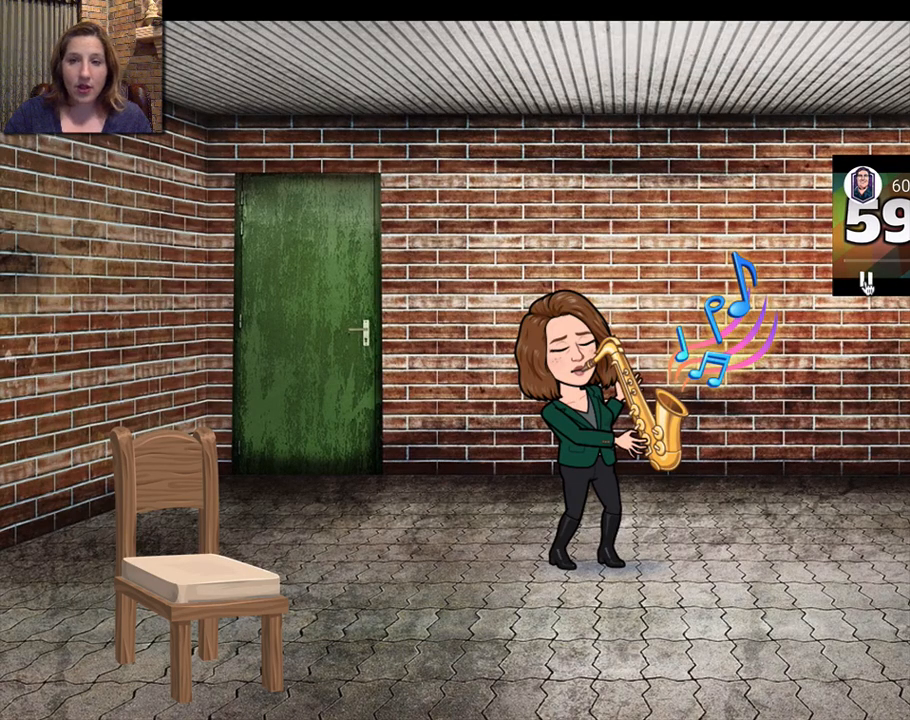
{"action": "key", "text": "Escape"}
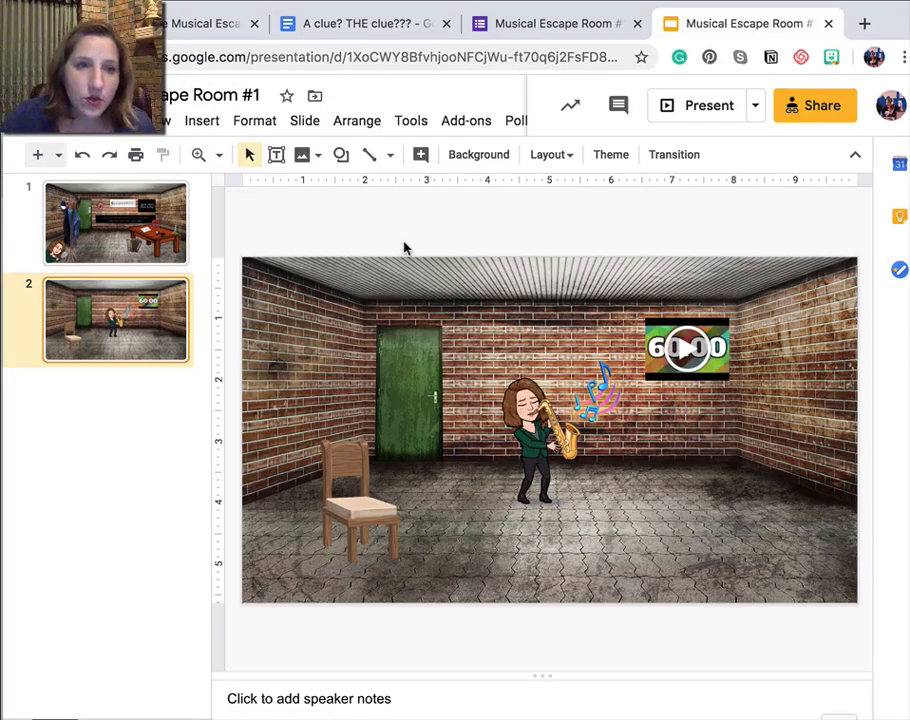
Return to slide 1 in the editor after checking the live room window's countdown
{"action": "left_click", "coordinate": [80, 175]}
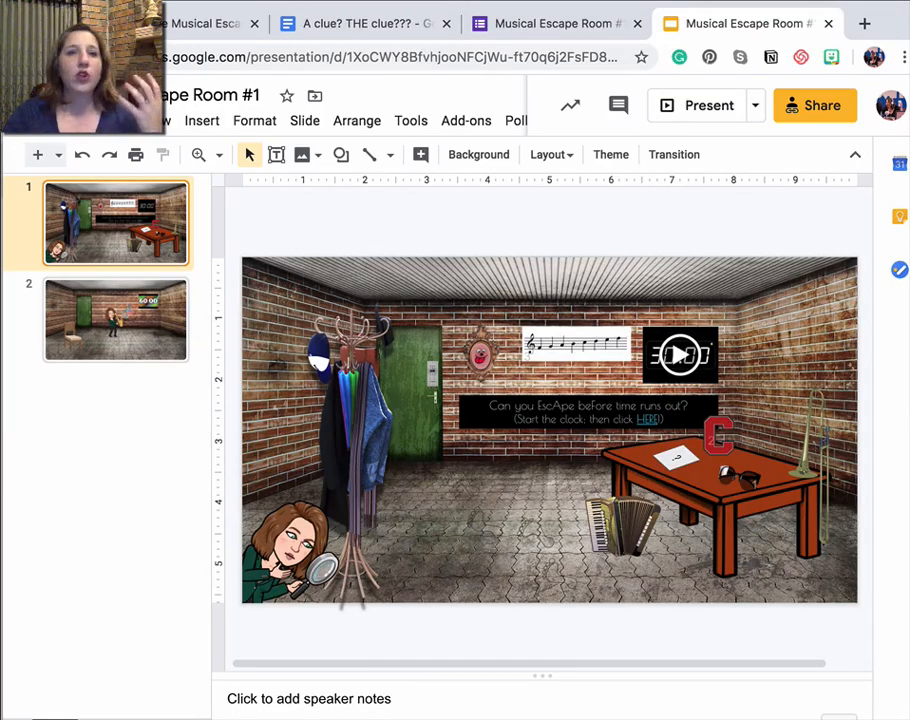
{"action": "left_click", "coordinate": [462, 5]}
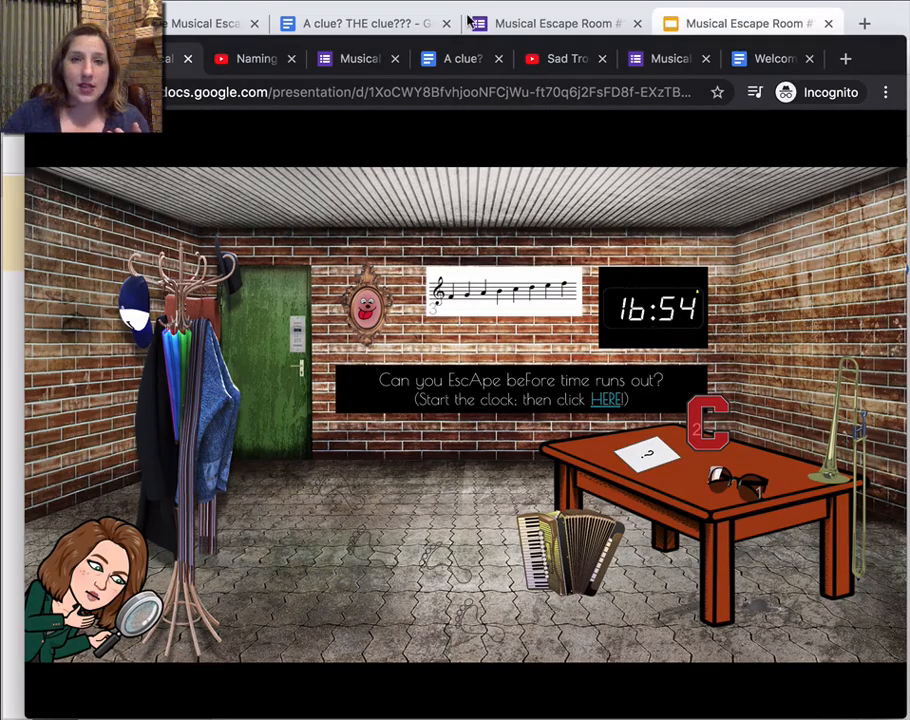
{"action": "key", "text": "Escape"}
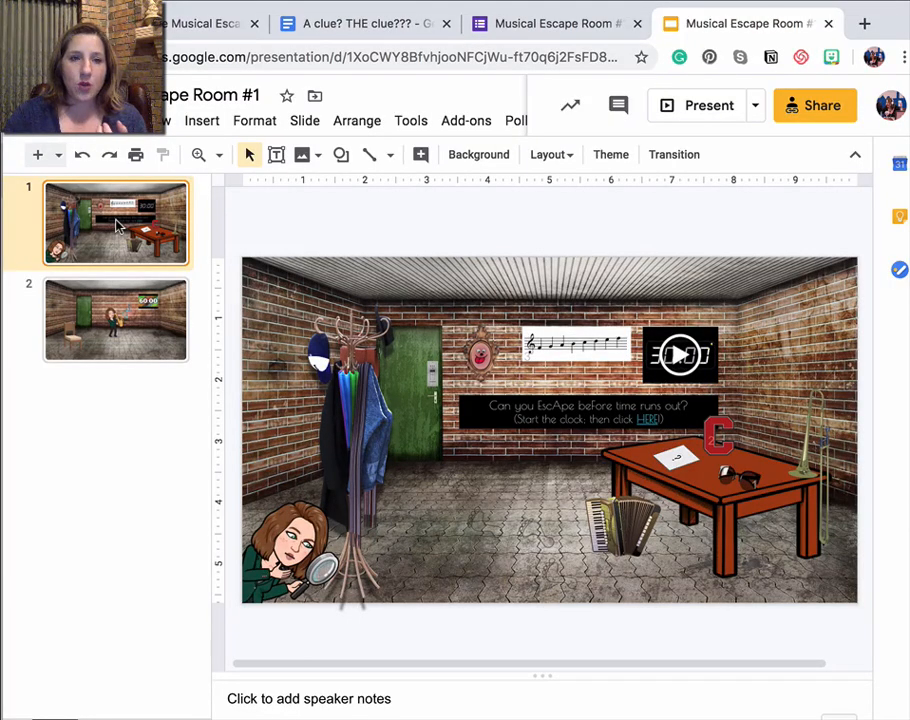
Copy the deck's URL, add a third slide, and paste the link into a new text box
{"action": "left_click", "coordinate": [330, 56]}
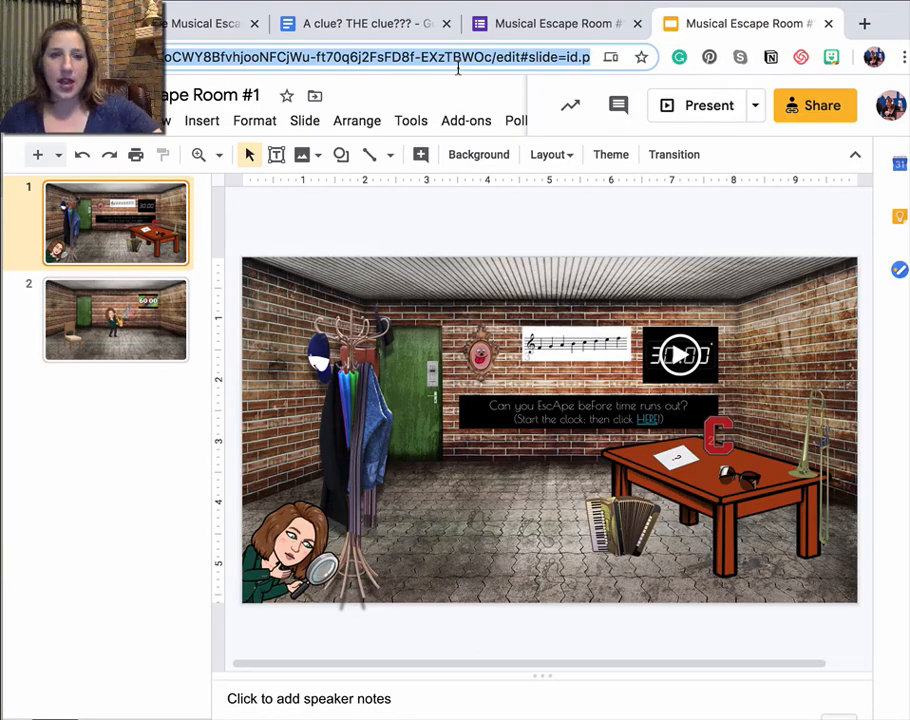
{"action": "left_click", "coordinate": [115, 320]}
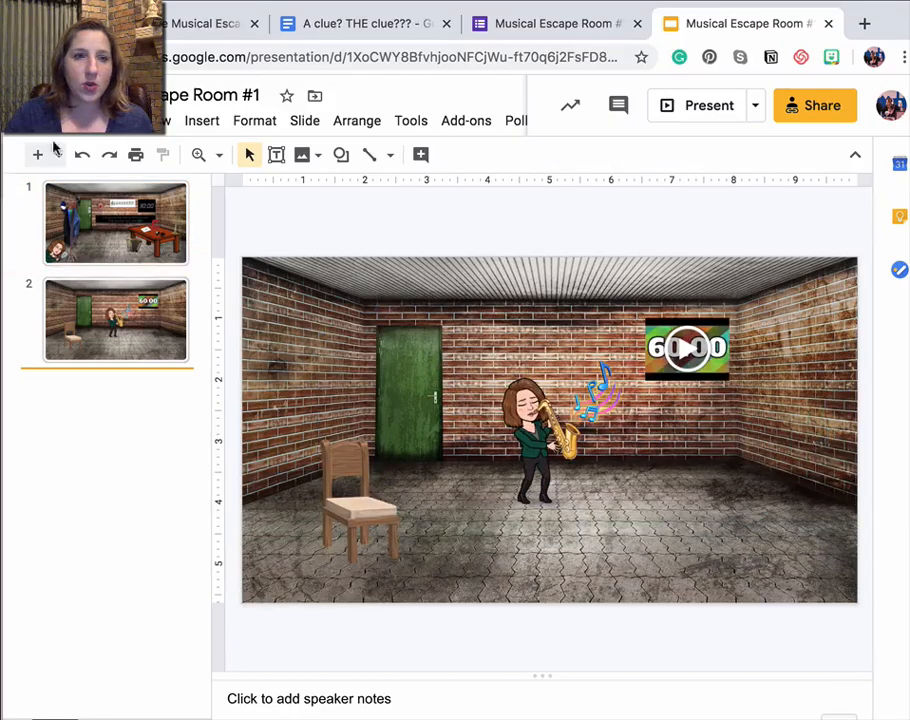
{"action": "left_click", "coordinate": [37, 154]}
{"action": "left_click", "coordinate": [277, 154]}
{"action": "left_click_drag", "start_coordinate": [290, 297], "coordinate": [449, 393]}
{"action": "left_click_drag", "start_coordinate": [618, 490], "coordinate": [823, 569]}
{"action": "key", "text": "ctrl+v"}
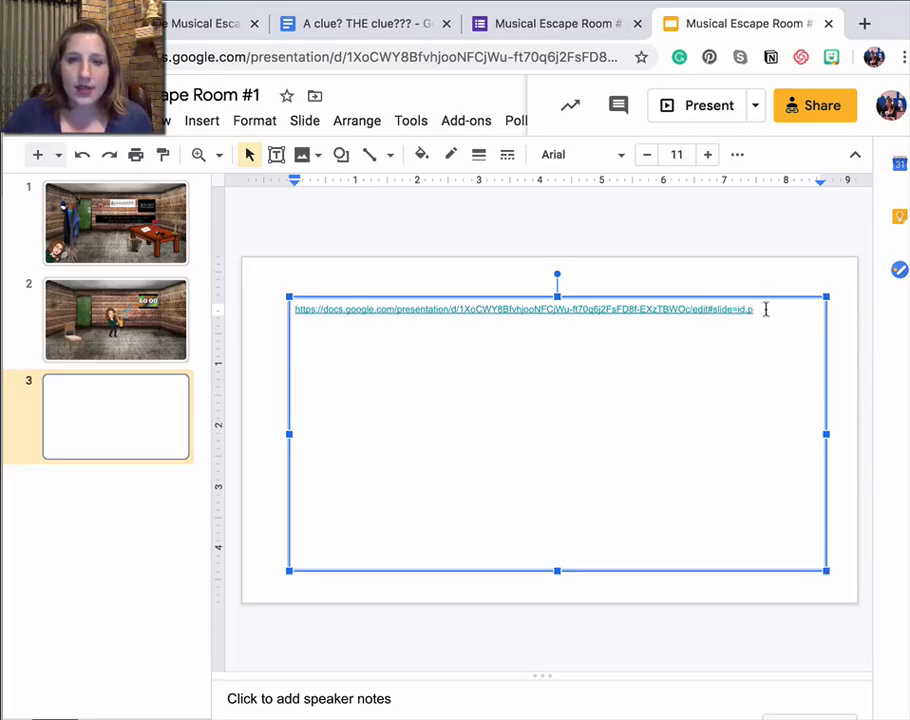
Make the link text size 30 and change its URL ending from 'edit' to 'preview'
{"action": "left_click_drag", "start_coordinate": [766, 308], "coordinate": [278, 340]}
{"action": "left_click", "coordinate": [680, 154]}
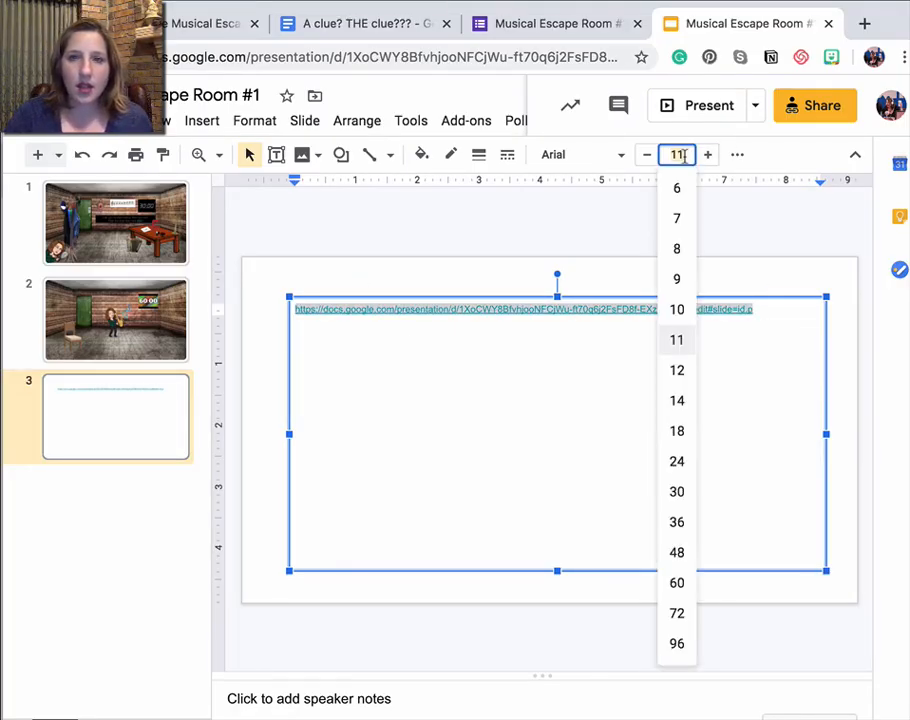
{"action": "left_click", "coordinate": [677, 491]}
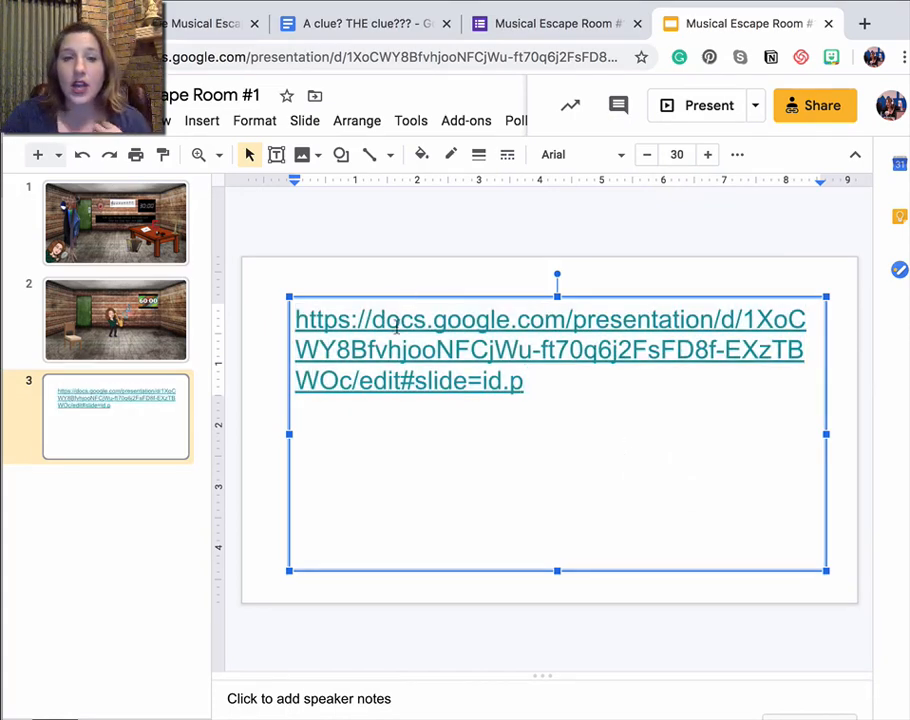
{"action": "left_click", "coordinate": [403, 382]}
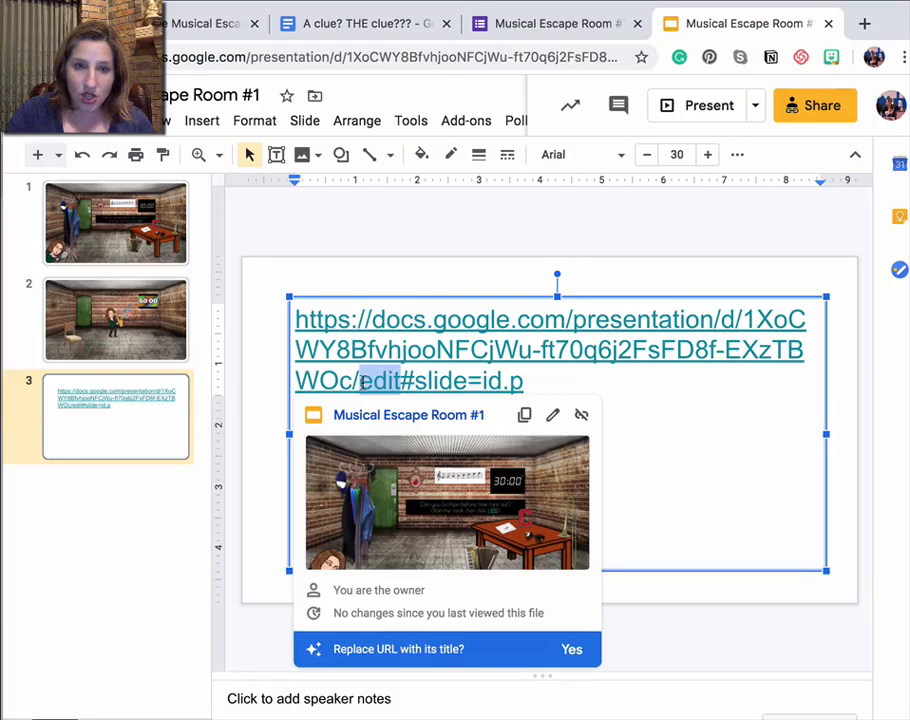
{"action": "left_click", "coordinate": [552, 415]}
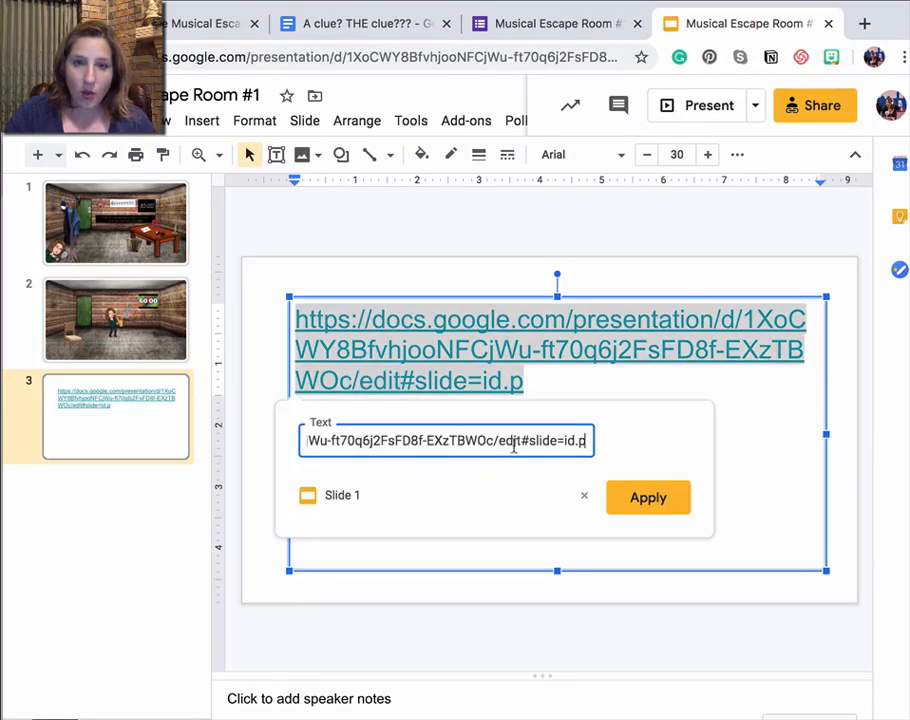
{"action": "double_click", "coordinate": [511, 441]}
{"action": "type", "text": "preview"}
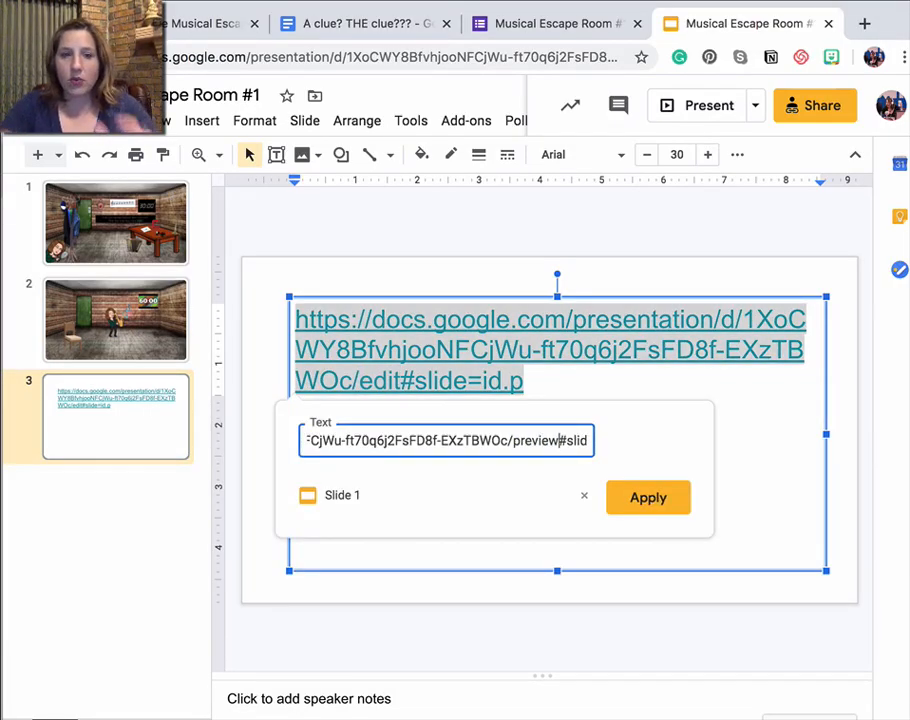
{"action": "left_click", "coordinate": [648, 497]}
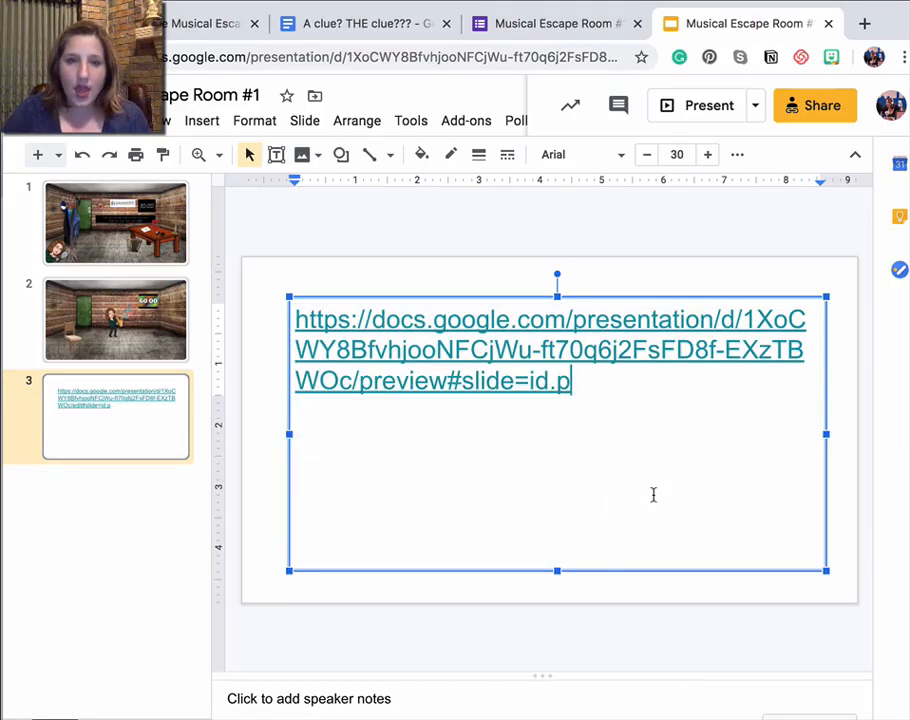
{"action": "left_click", "coordinate": [615, 295]}
{"action": "left_click_drag", "start_coordinate": [575, 385], "coordinate": [280, 317]}
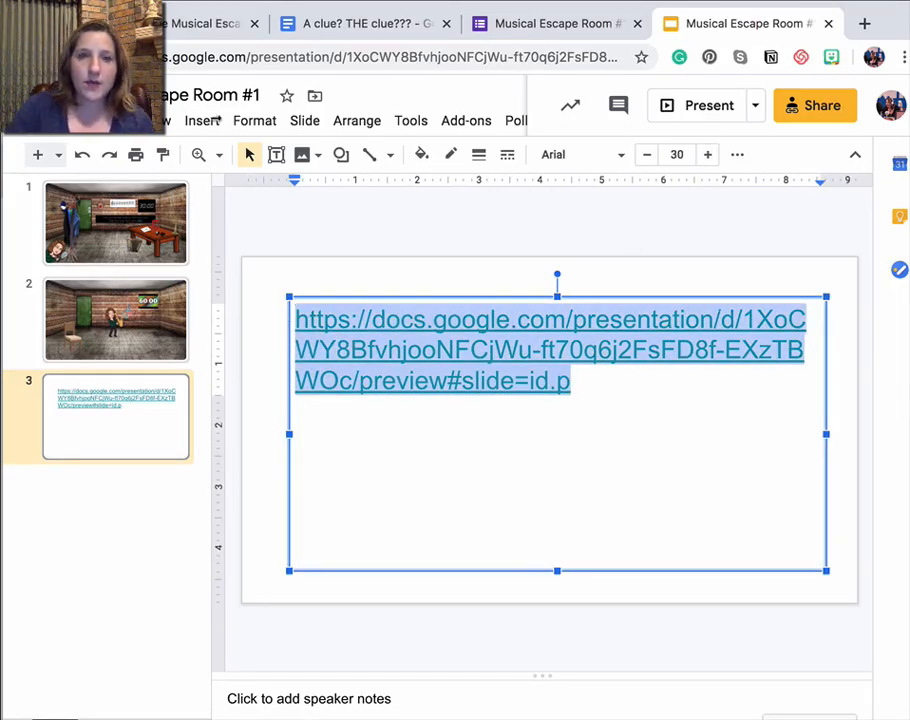
Load the preview link in the incognito window to confirm the escape room and timer, then close it
{"action": "left_click", "coordinate": [455, 10]}
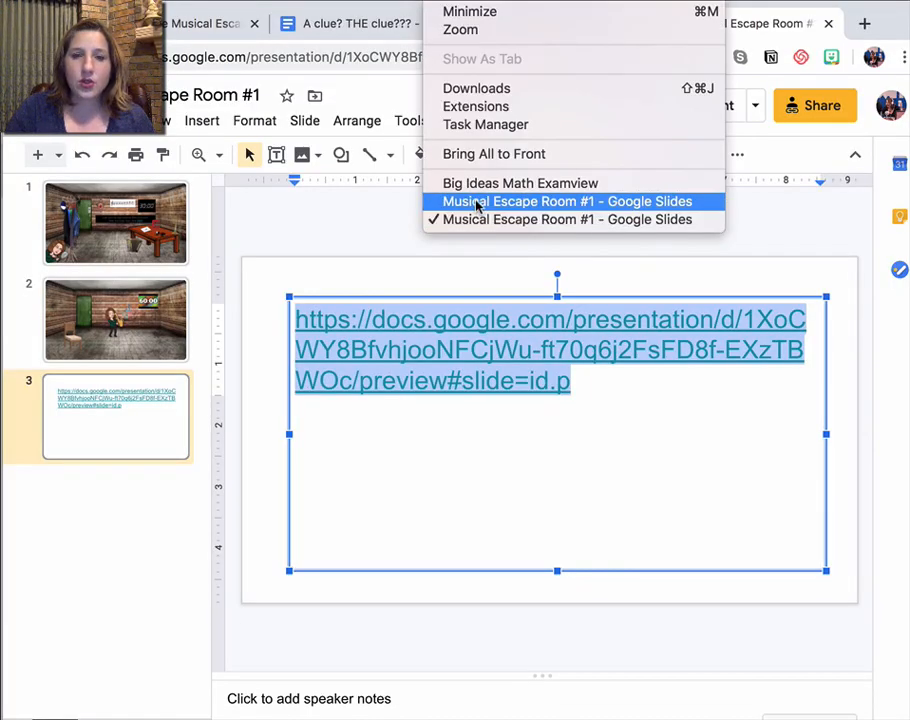
{"action": "left_click", "coordinate": [560, 203]}
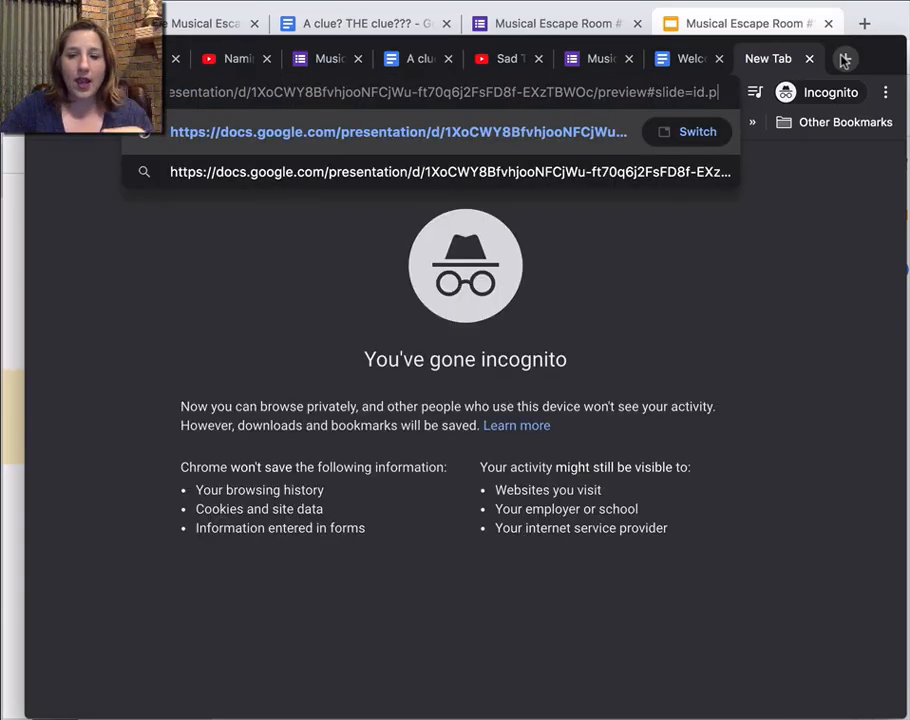
{"action": "key", "text": "Return"}
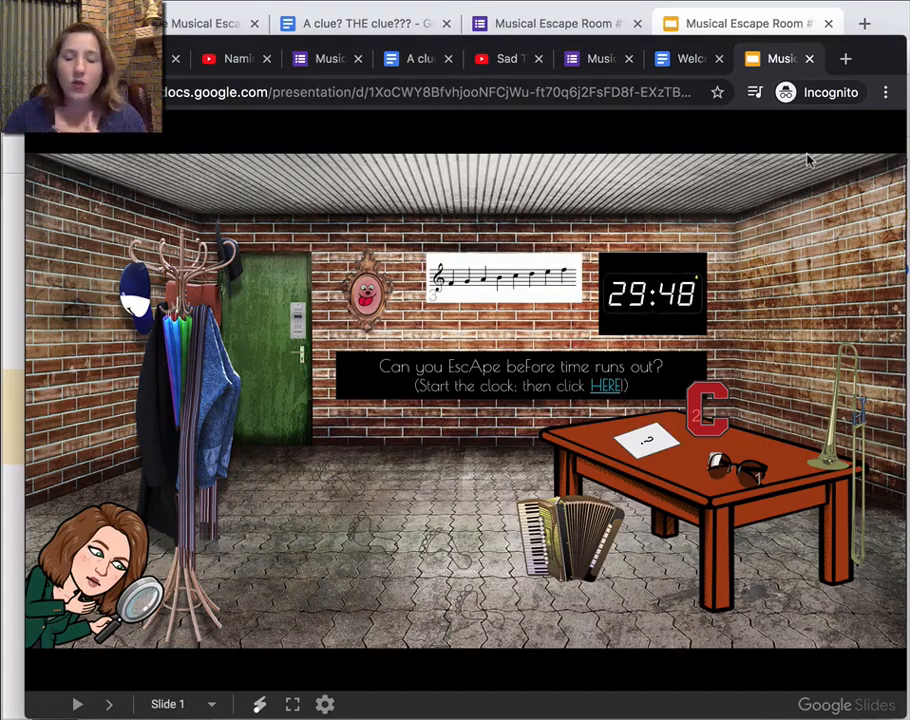
{"action": "left_click", "coordinate": [810, 59]}
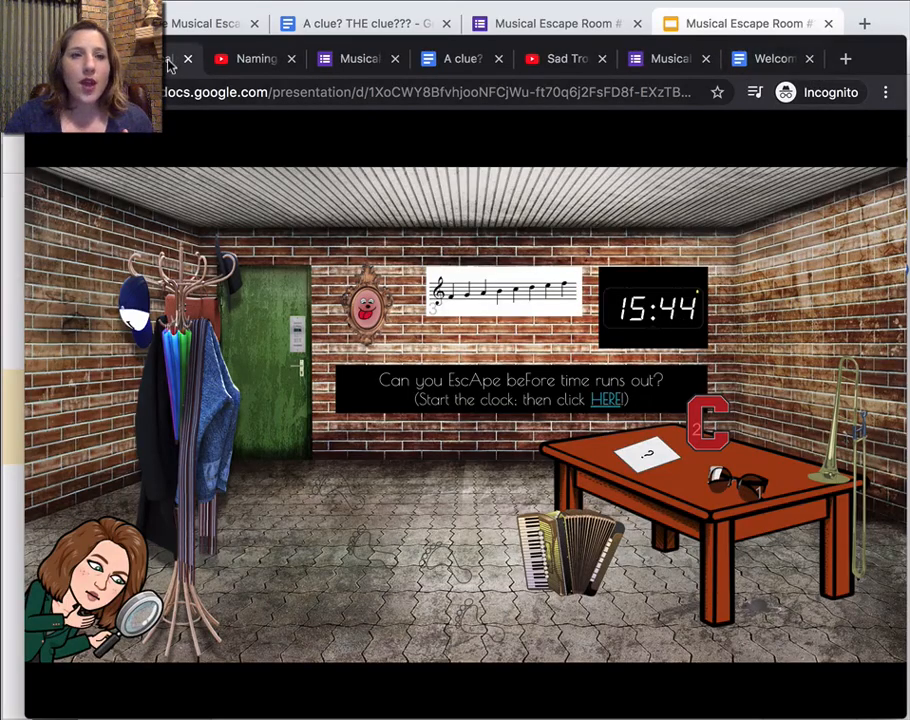
Return to the Slides editor window and show slide 1's furnished escape room
{"action": "left_click", "coordinate": [447, 22]}
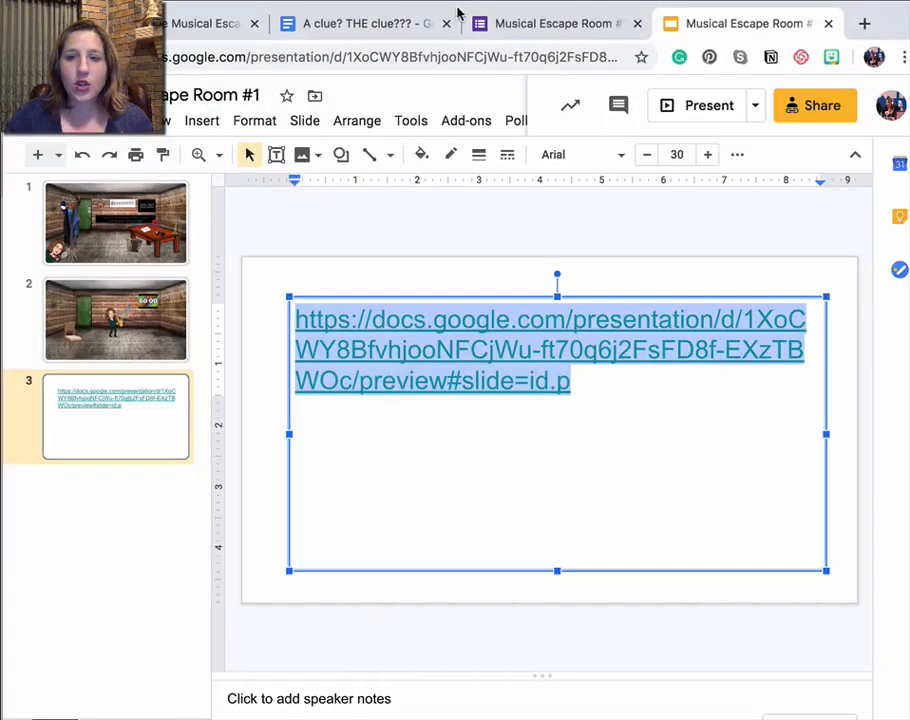
{"action": "left_click", "coordinate": [113, 240]}
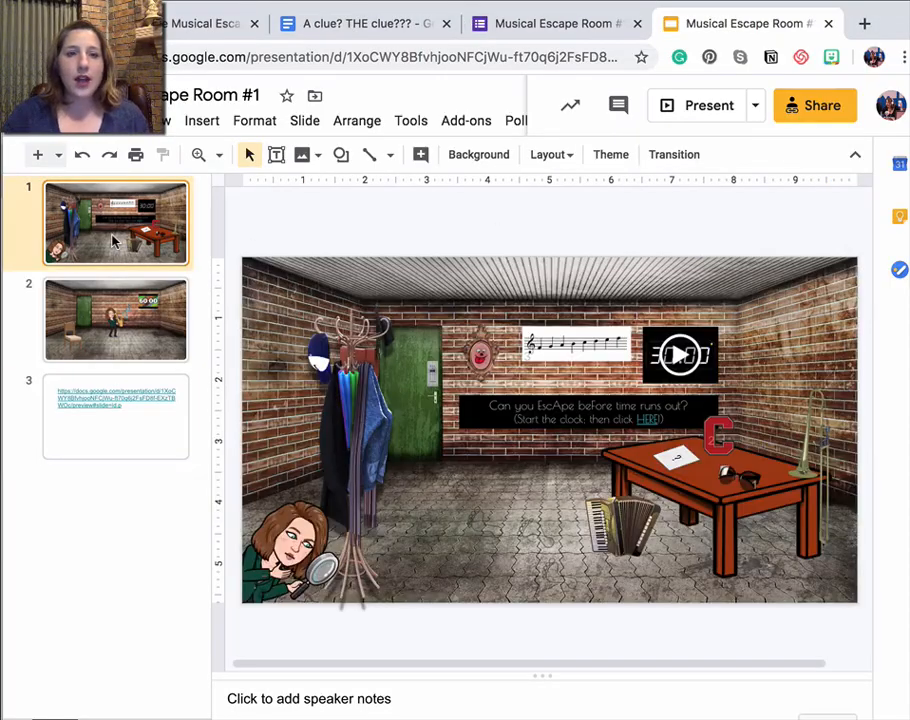